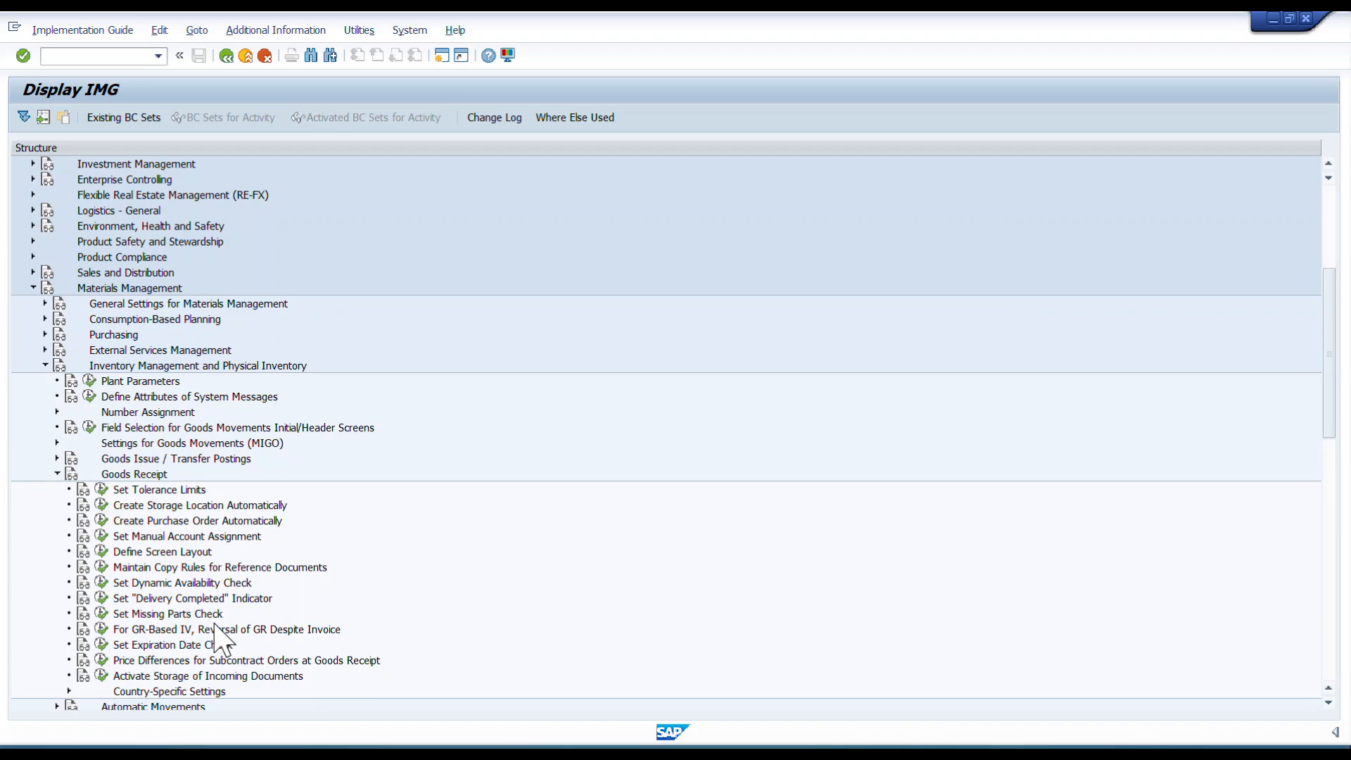
# Open the Set Expiration Date Check activity under Goods Receipt in Inventory Management and Physical Inventory.
pyautogui.click(180, 646)
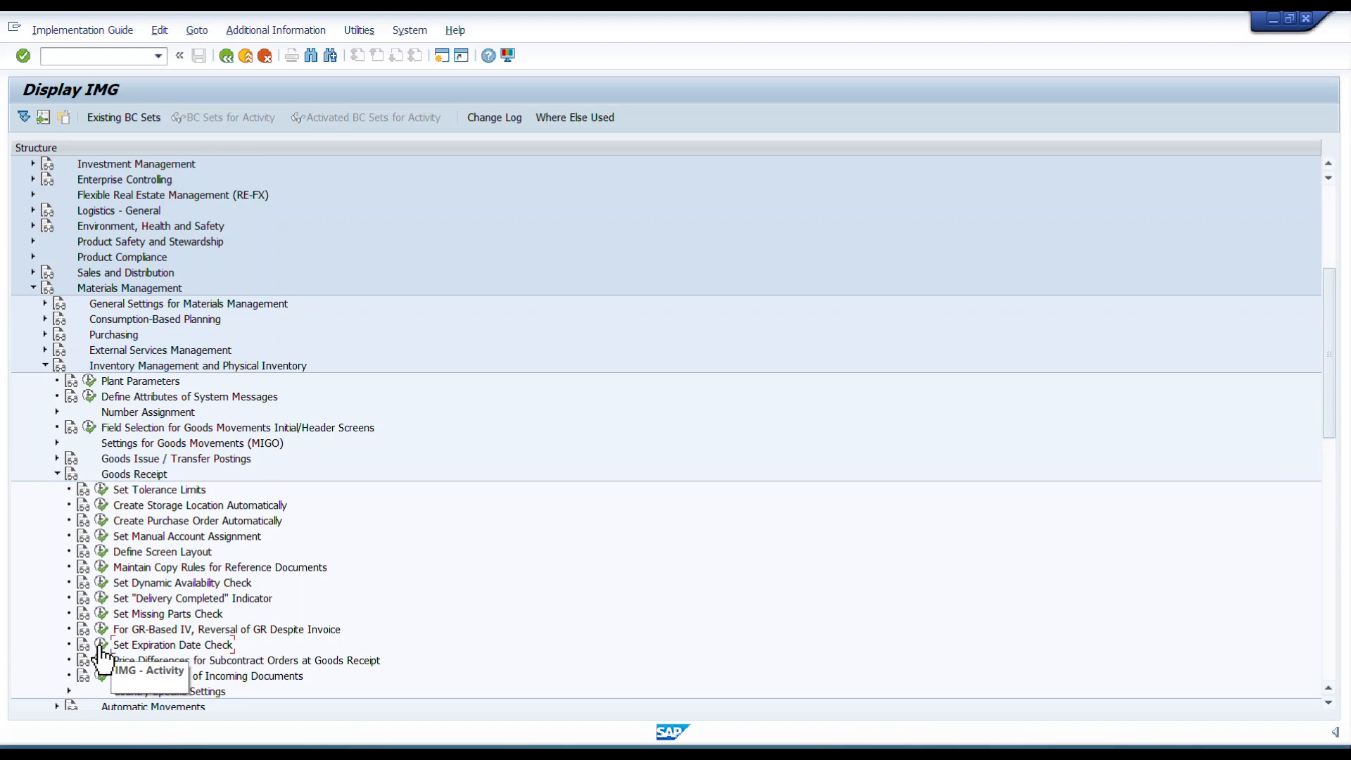
pyautogui.hotkey('alt', 'Tab')
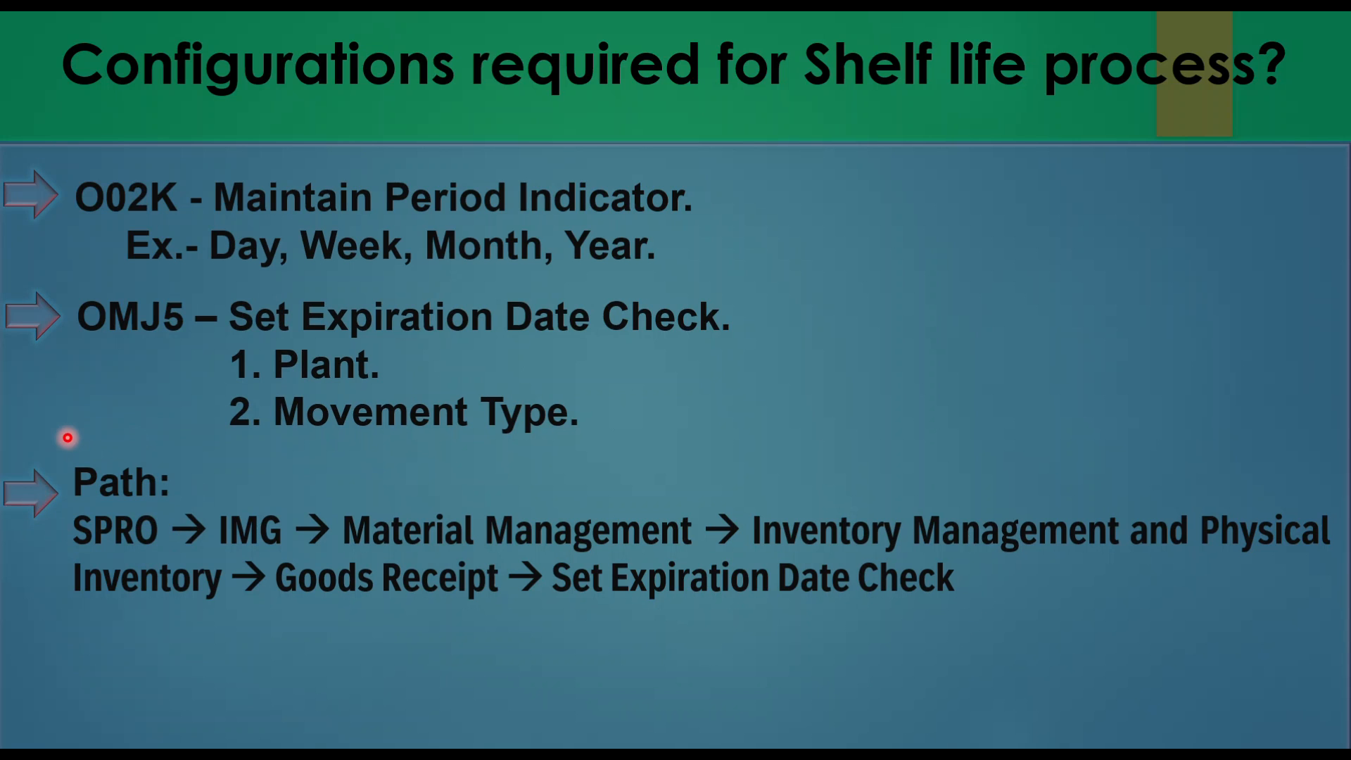
pyautogui.hotkey('alt', 'Tab')
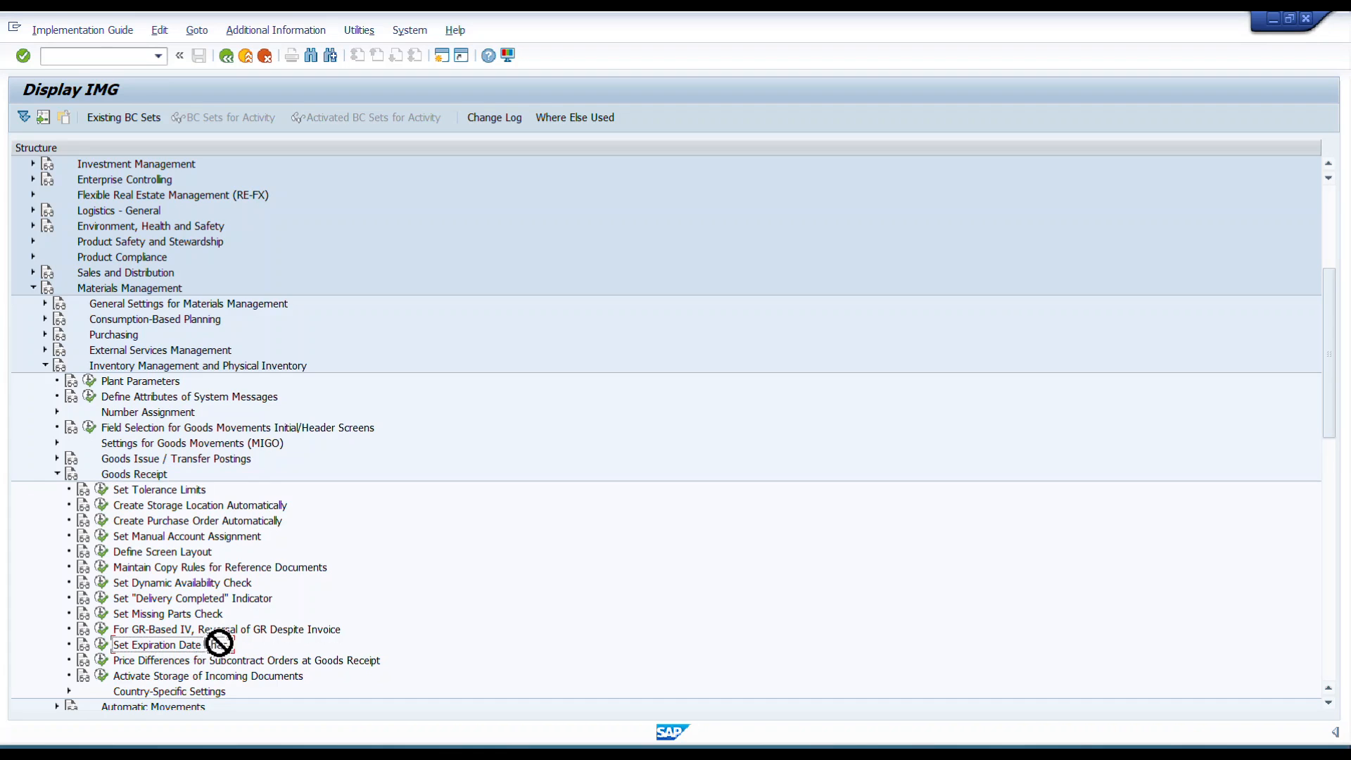
pyautogui.click(101, 646)
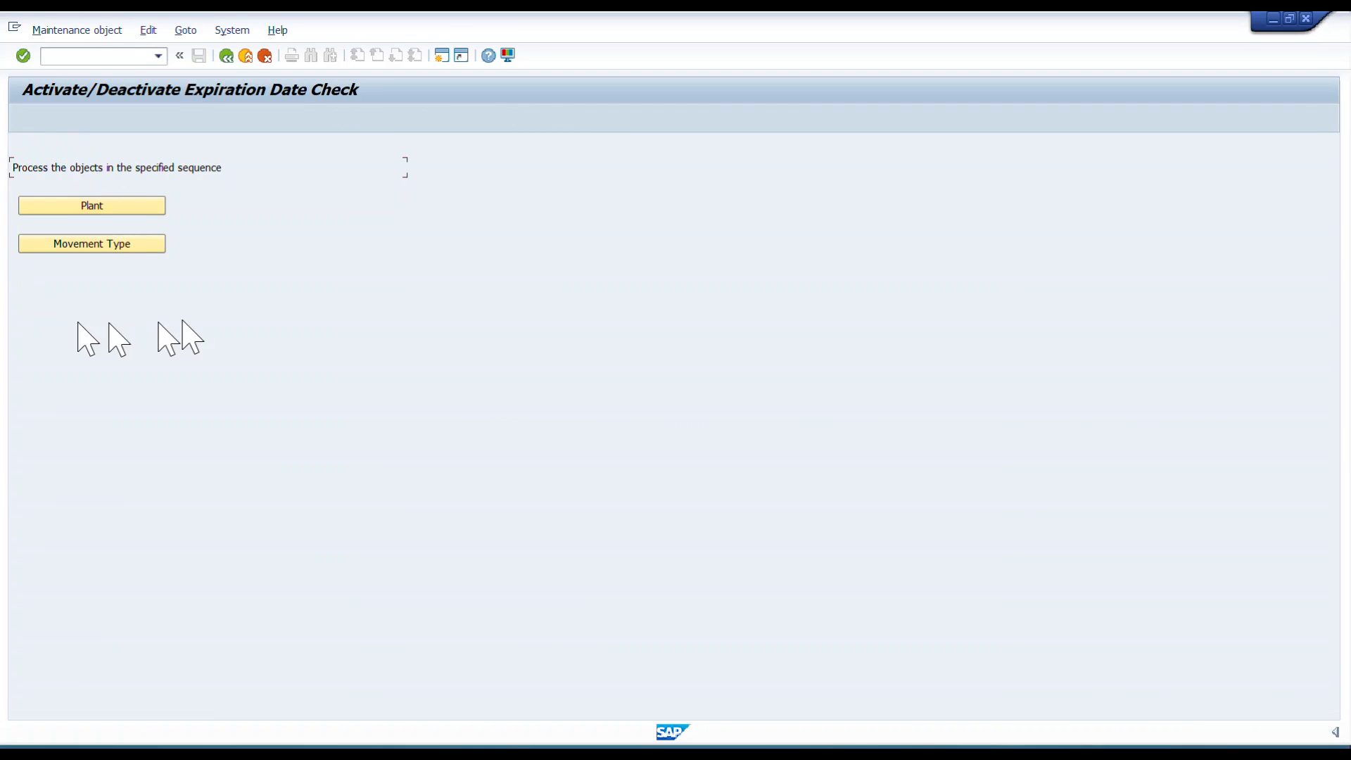
# In the plant settings, activate the BBD/ProdDt check for plant 0001, save, and return.
pyautogui.click(105, 213)
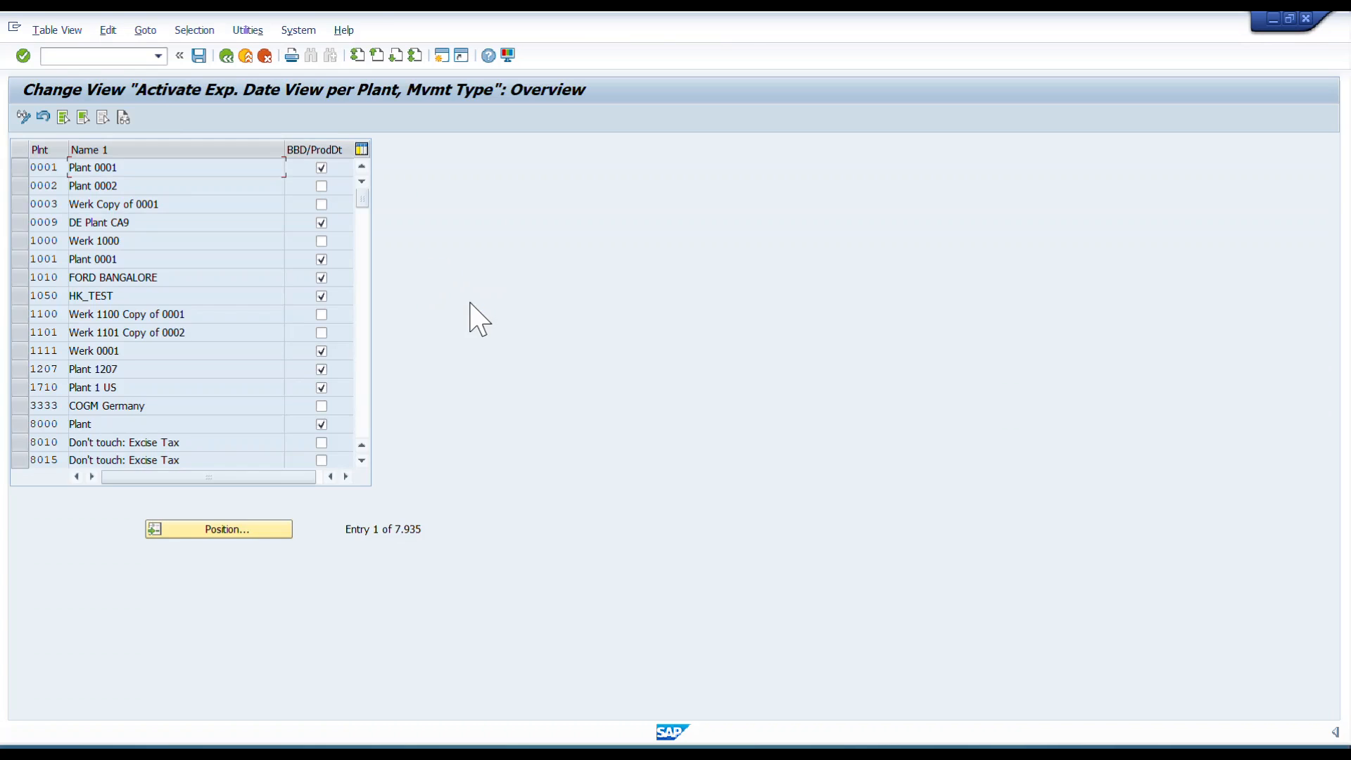
pyautogui.click(19, 173)
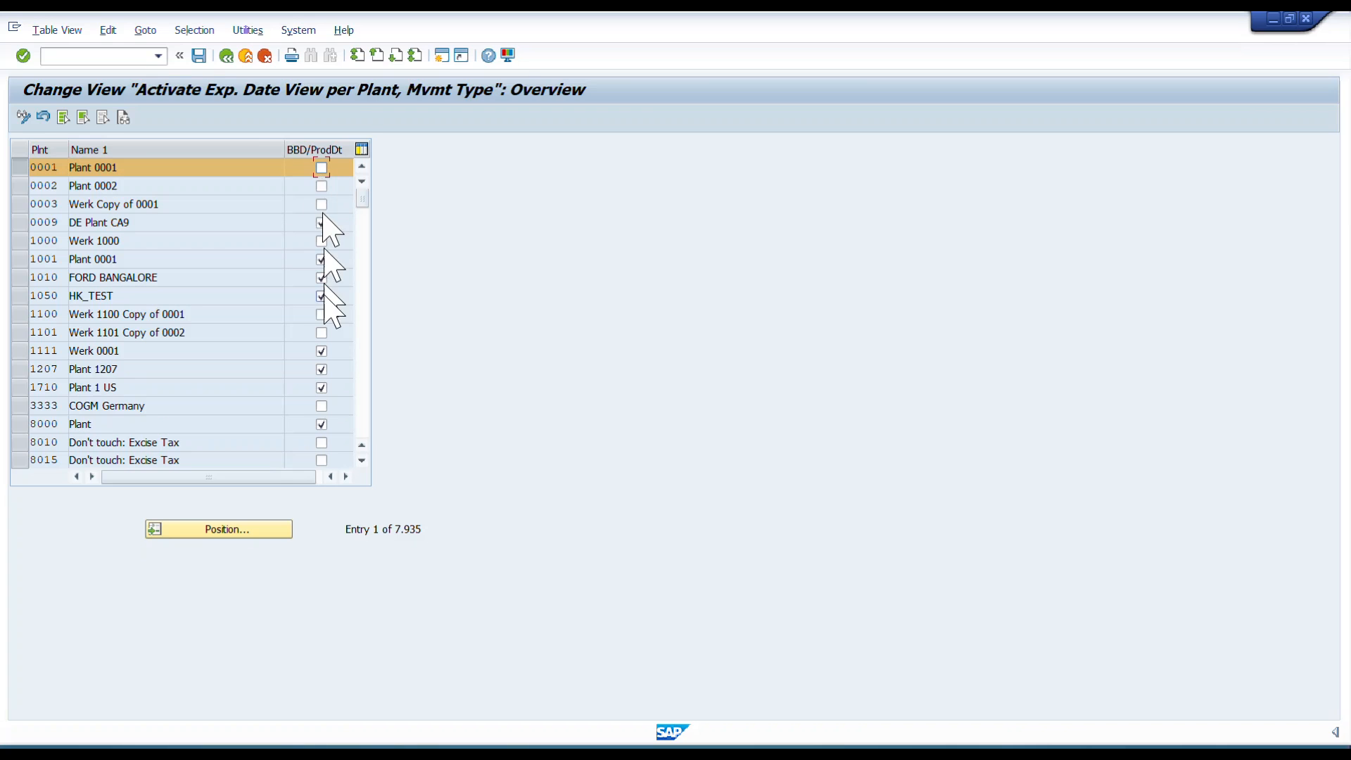
pyautogui.click(321, 168)
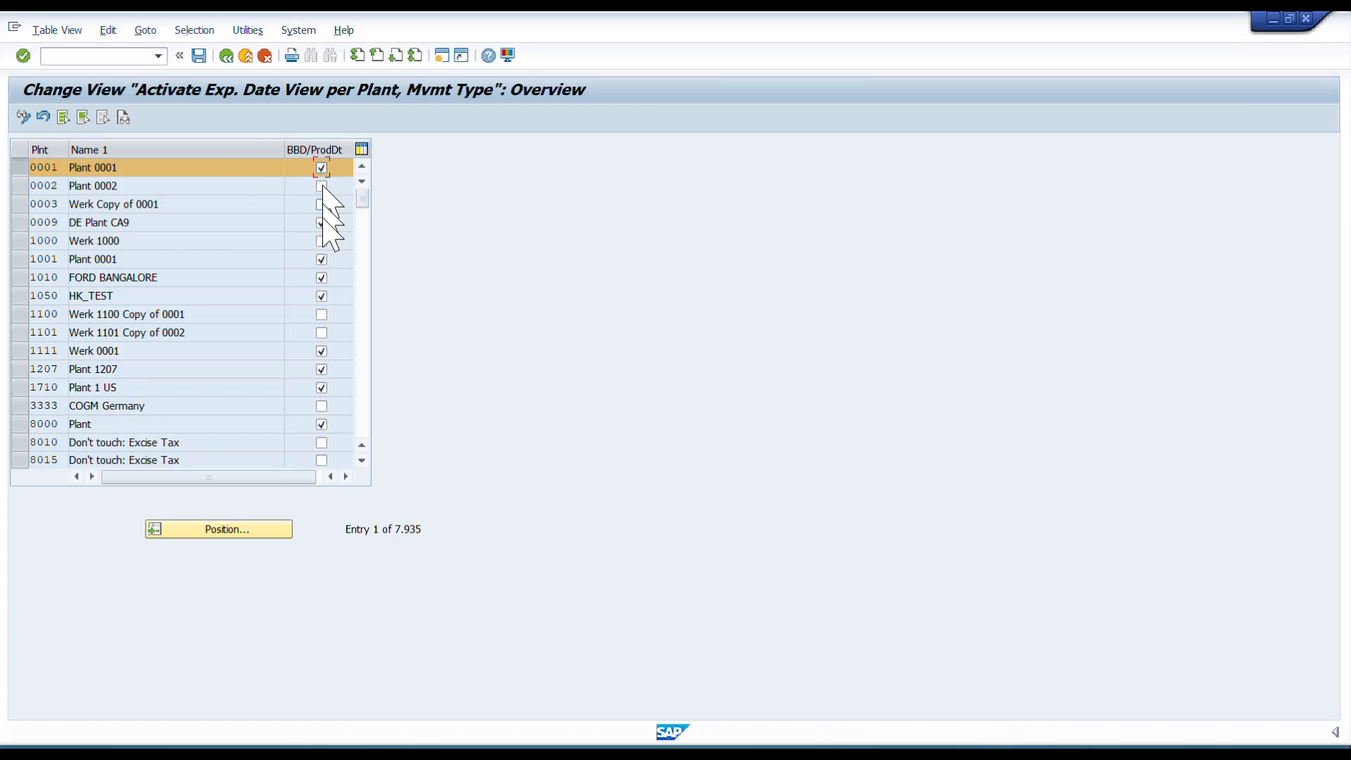
pyautogui.click(199, 56)
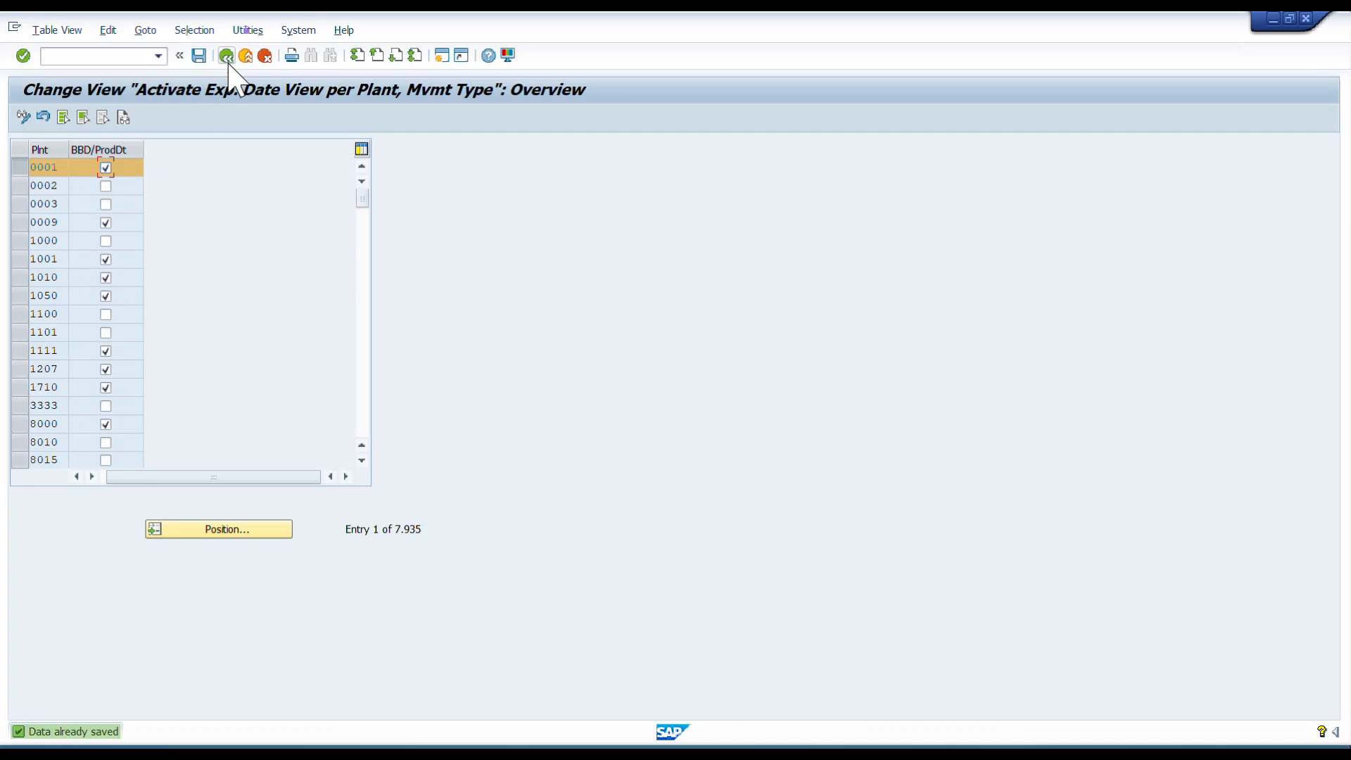
pyautogui.click(226, 56)
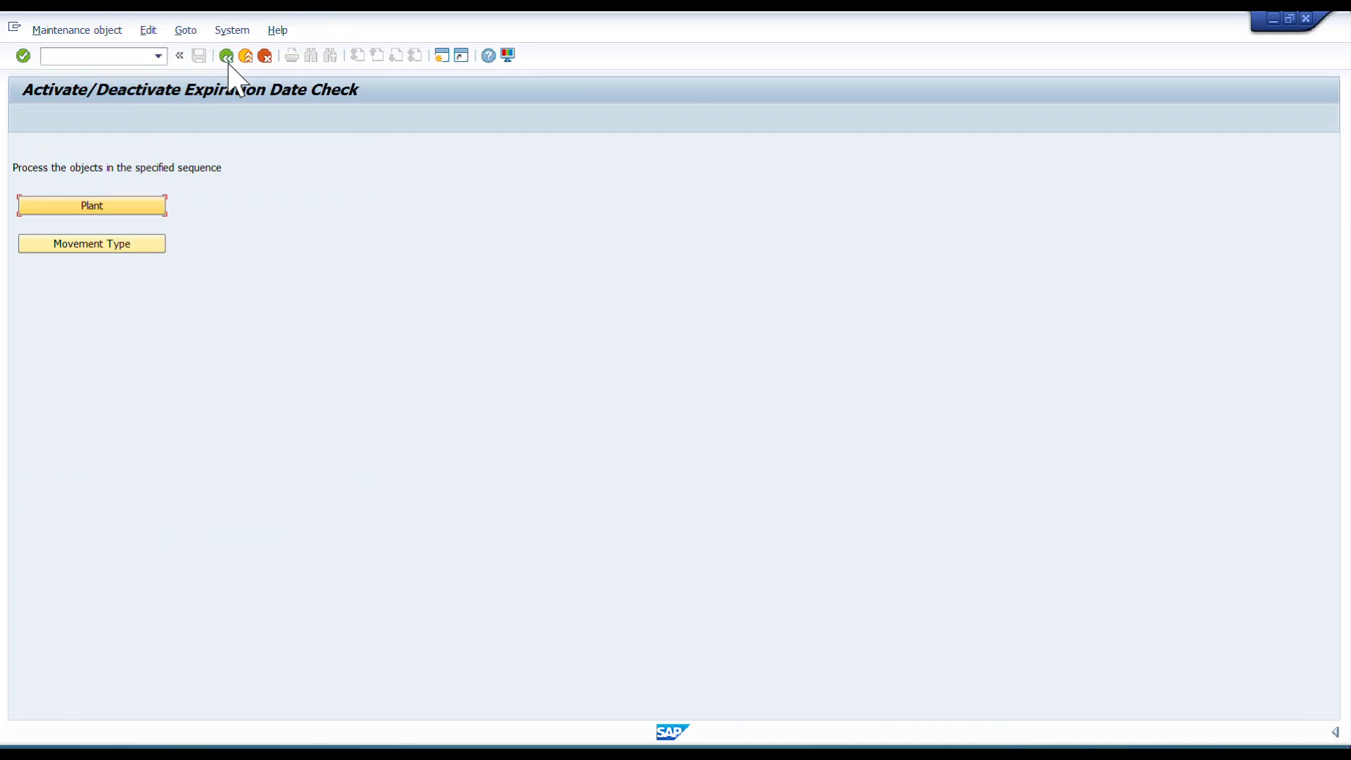
# Open the movement type settings and the value help for movement type 101's Check SLExpDate field.
pyautogui.click(127, 245)
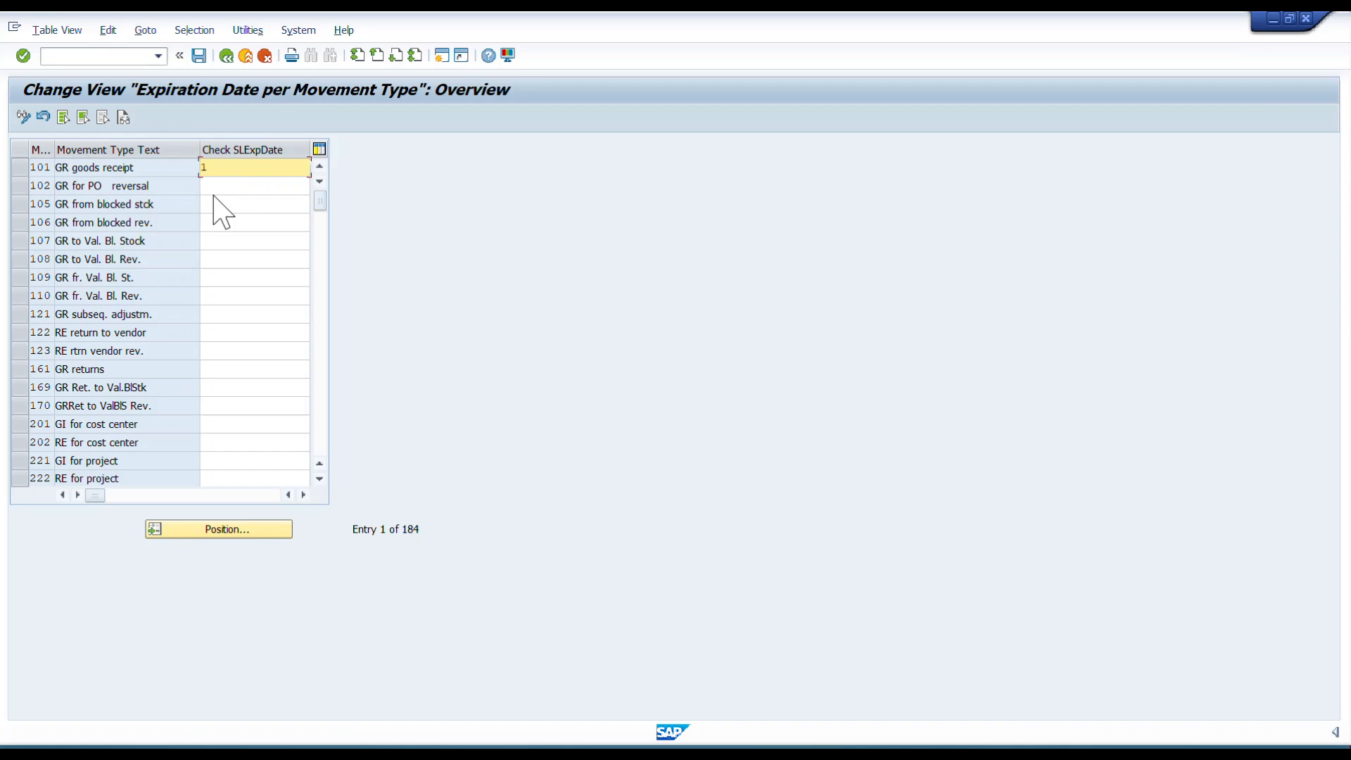
pyautogui.click(272, 187)
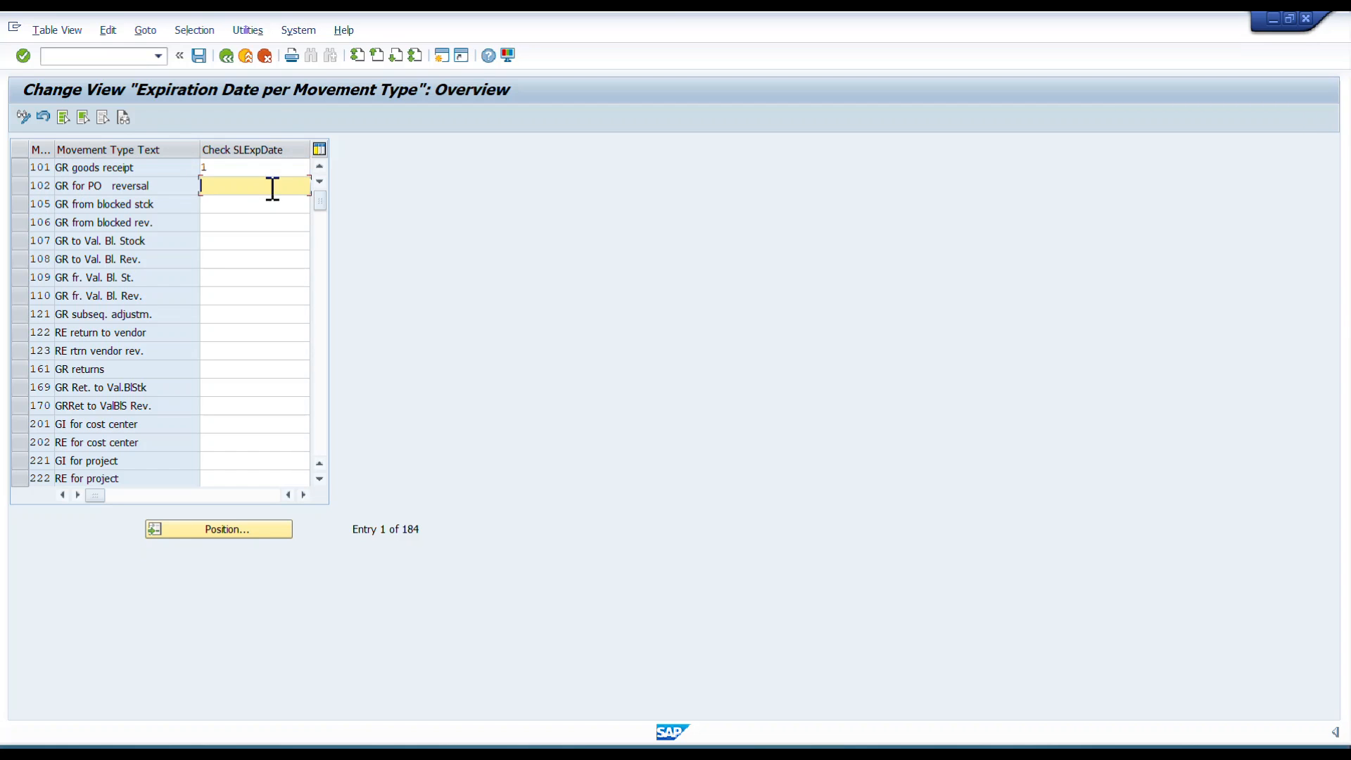
pyautogui.click(283, 166)
pyautogui.doubleClick(286, 167)
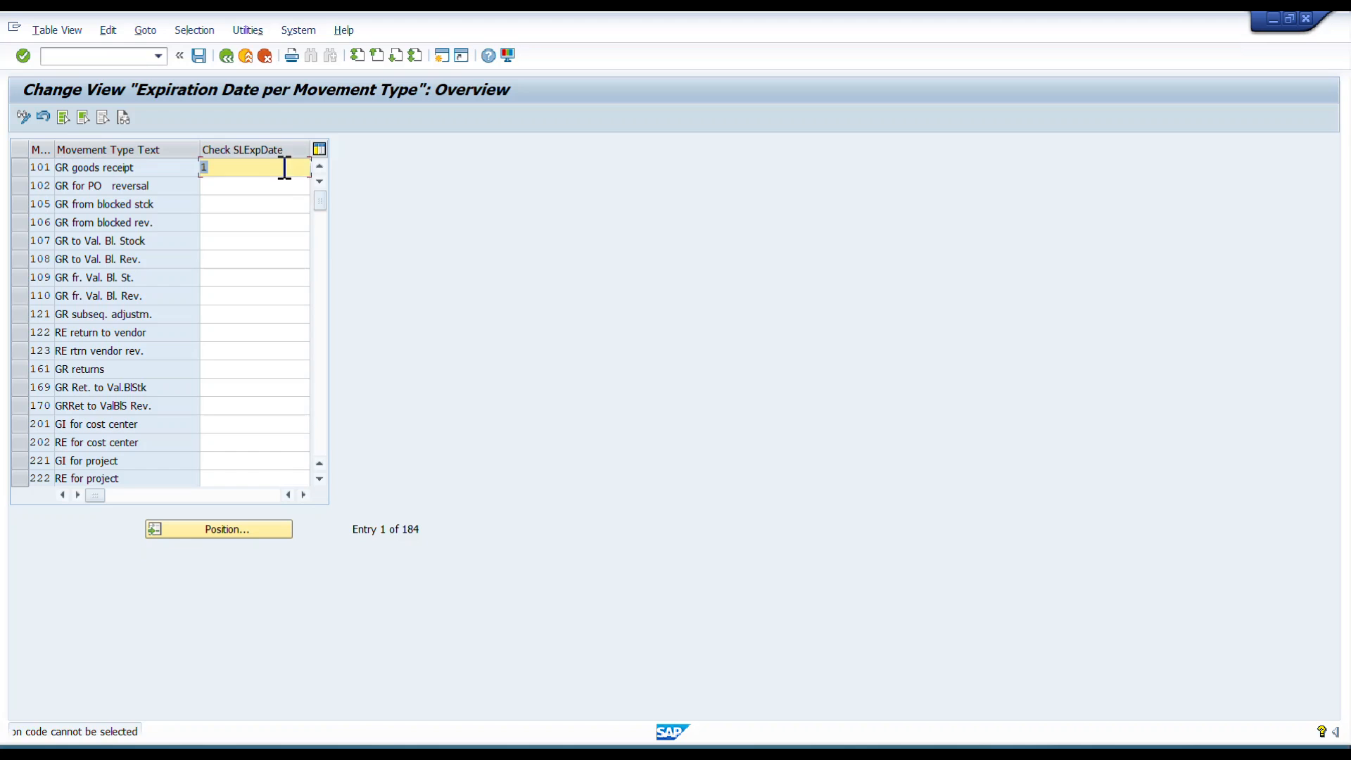
pyautogui.click(261, 208)
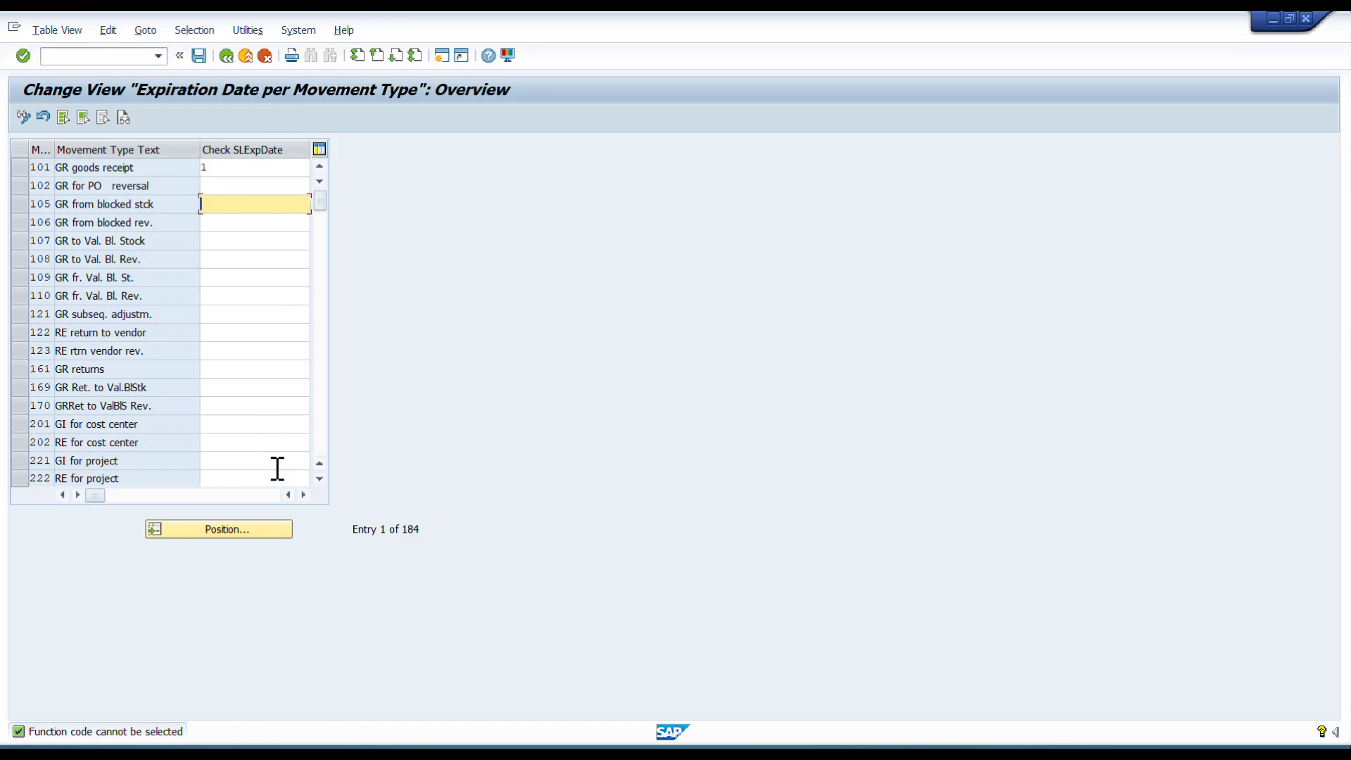
pyautogui.moveTo(199, 154); pyautogui.dragTo(178, 152)
pyautogui.click(260, 168)
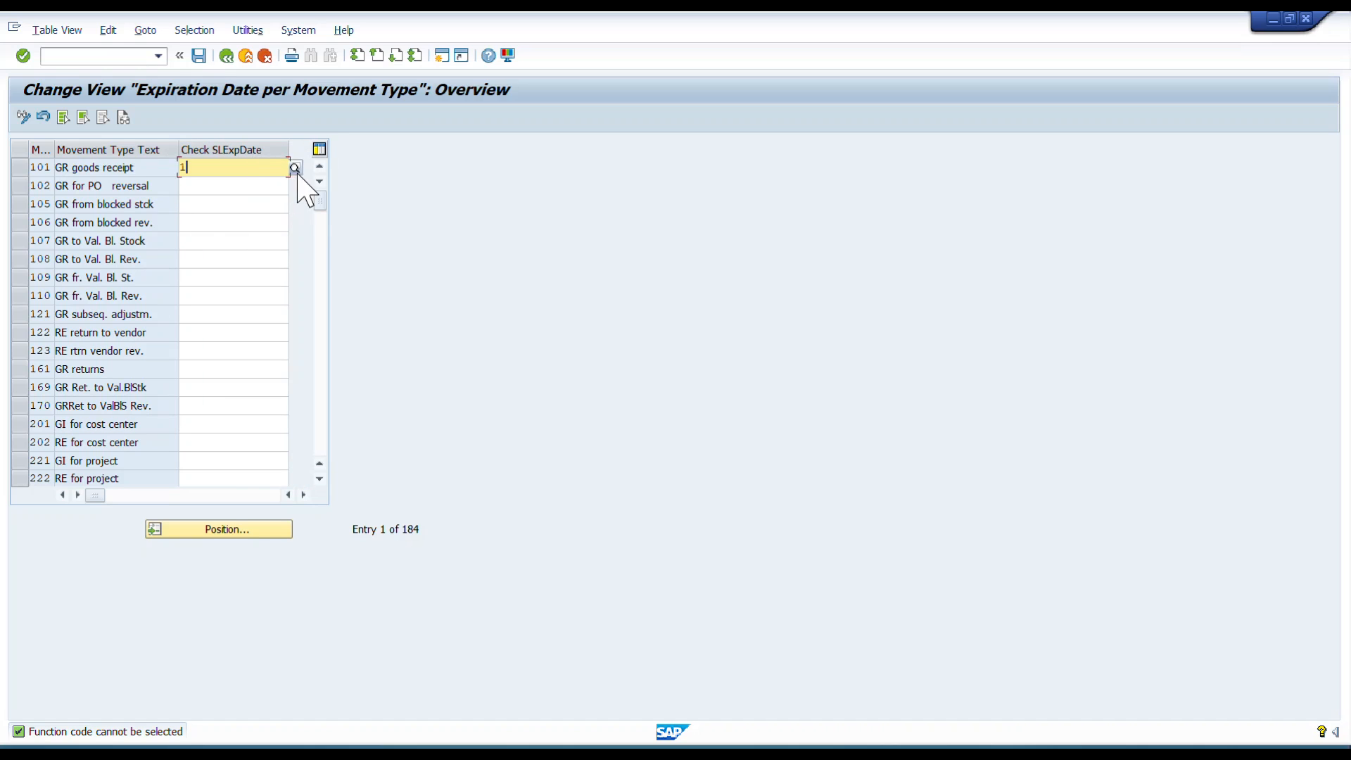
pyautogui.click(294, 167)
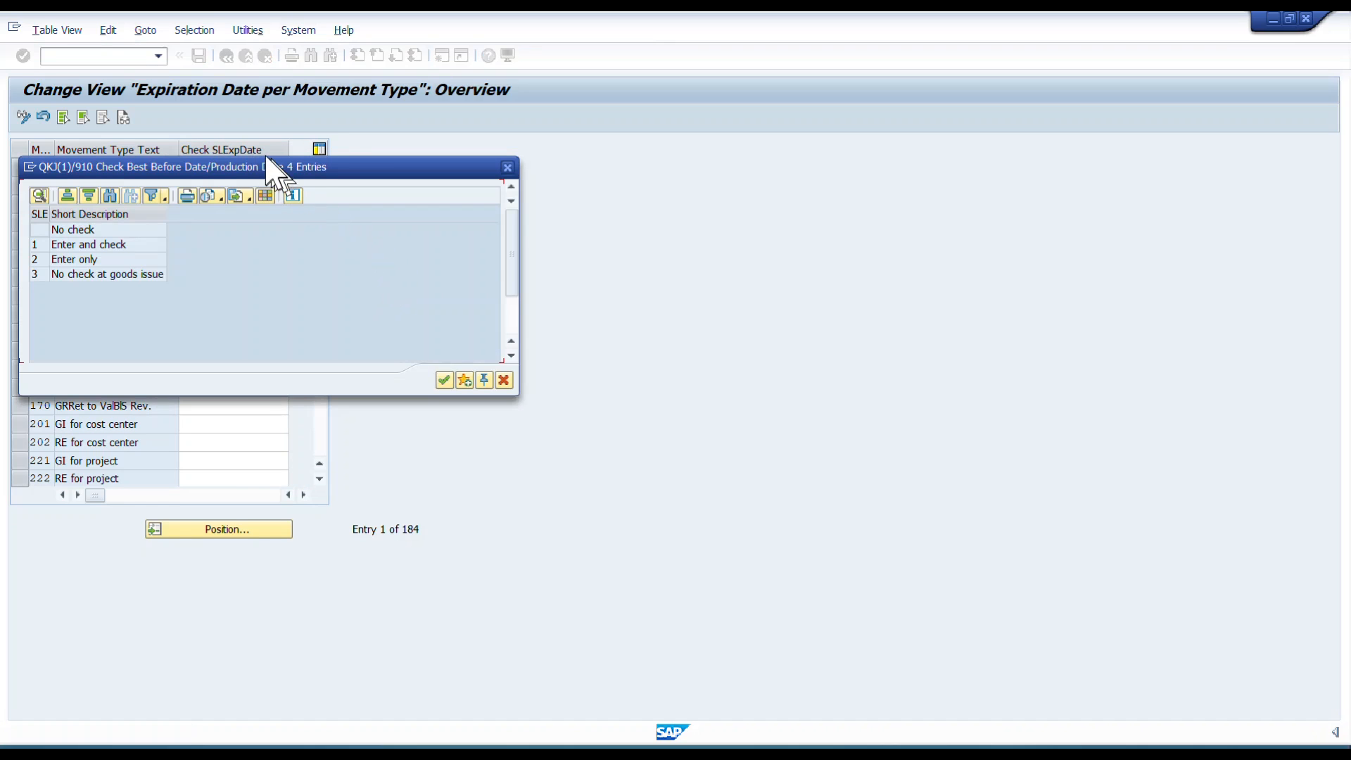
# Review the check options and confirm 1 Enter and check for movement type 101.
pyautogui.moveTo(256, 164); pyautogui.dragTo(745, 181)
pyautogui.click(394, 252)
pyautogui.click(369, 267)
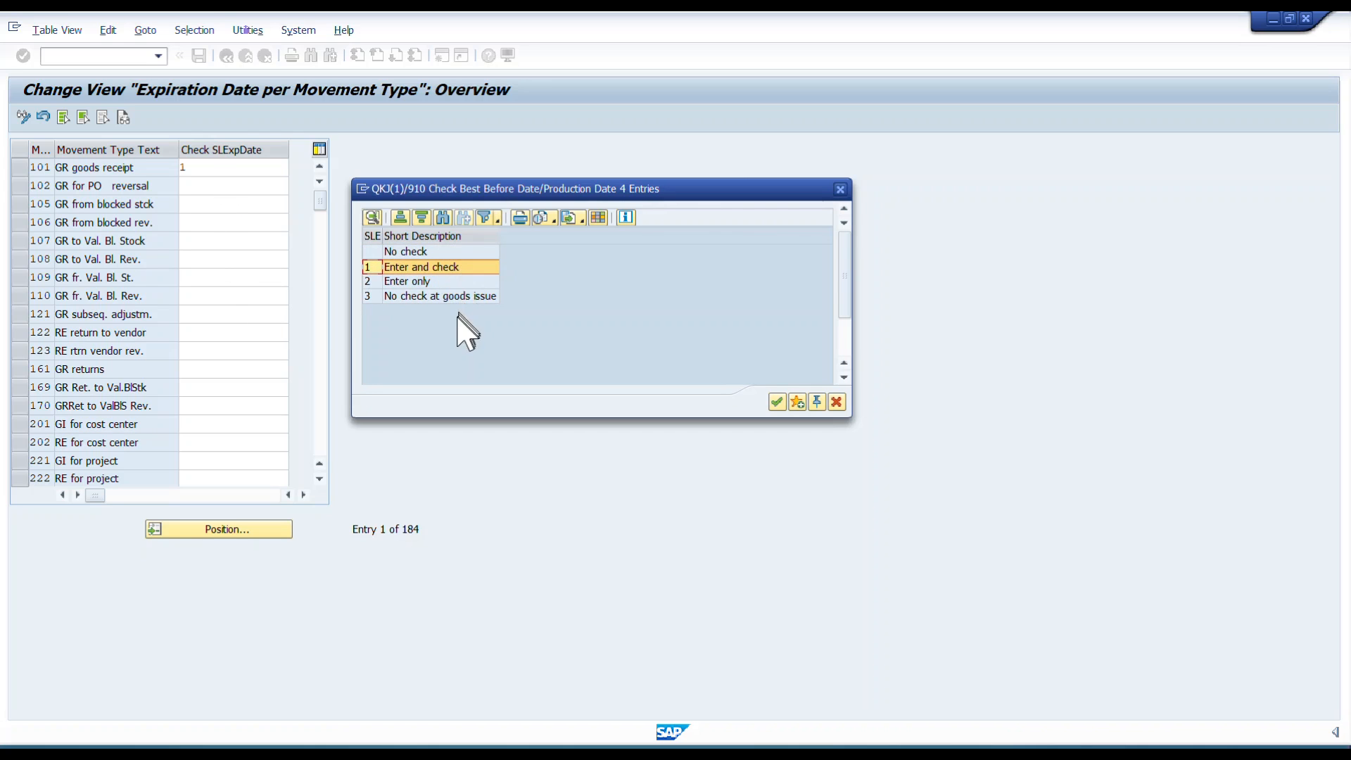
pyautogui.click(368, 282)
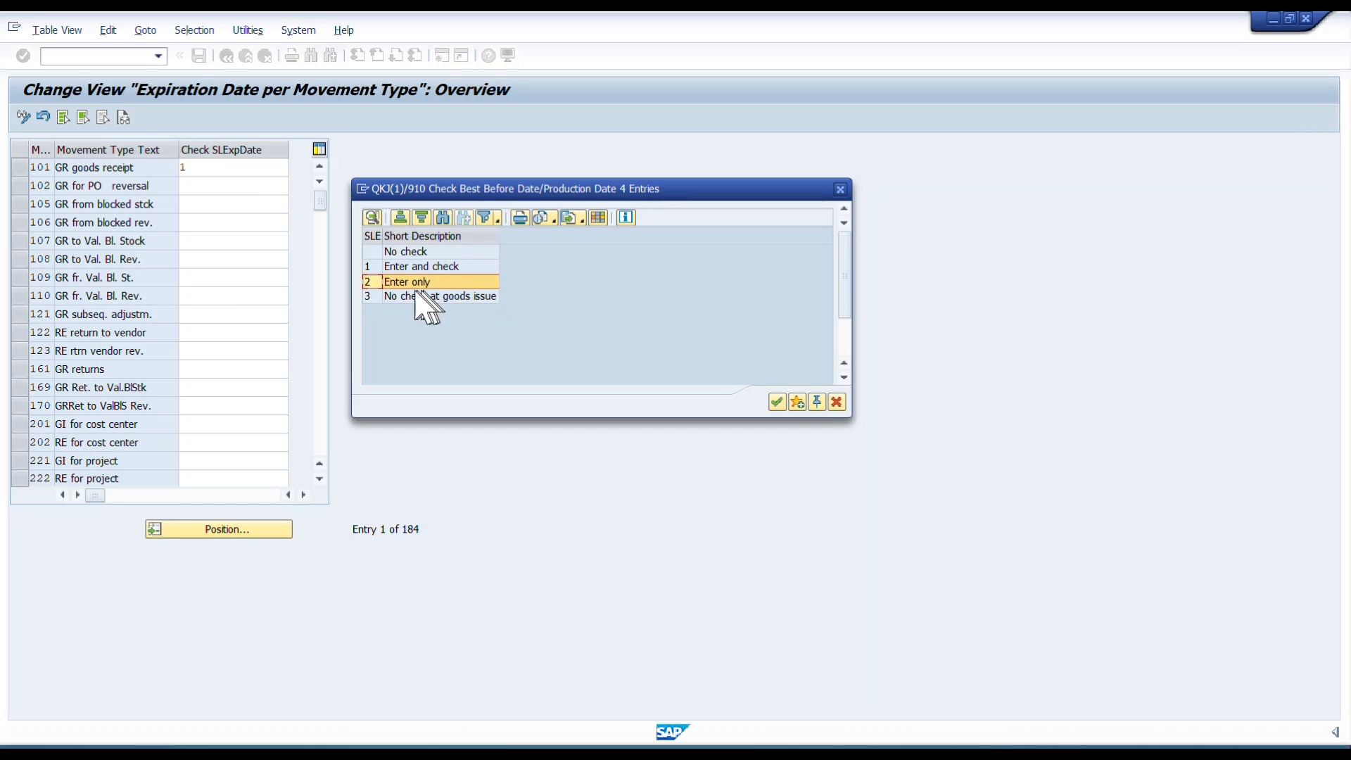
pyautogui.click(369, 296)
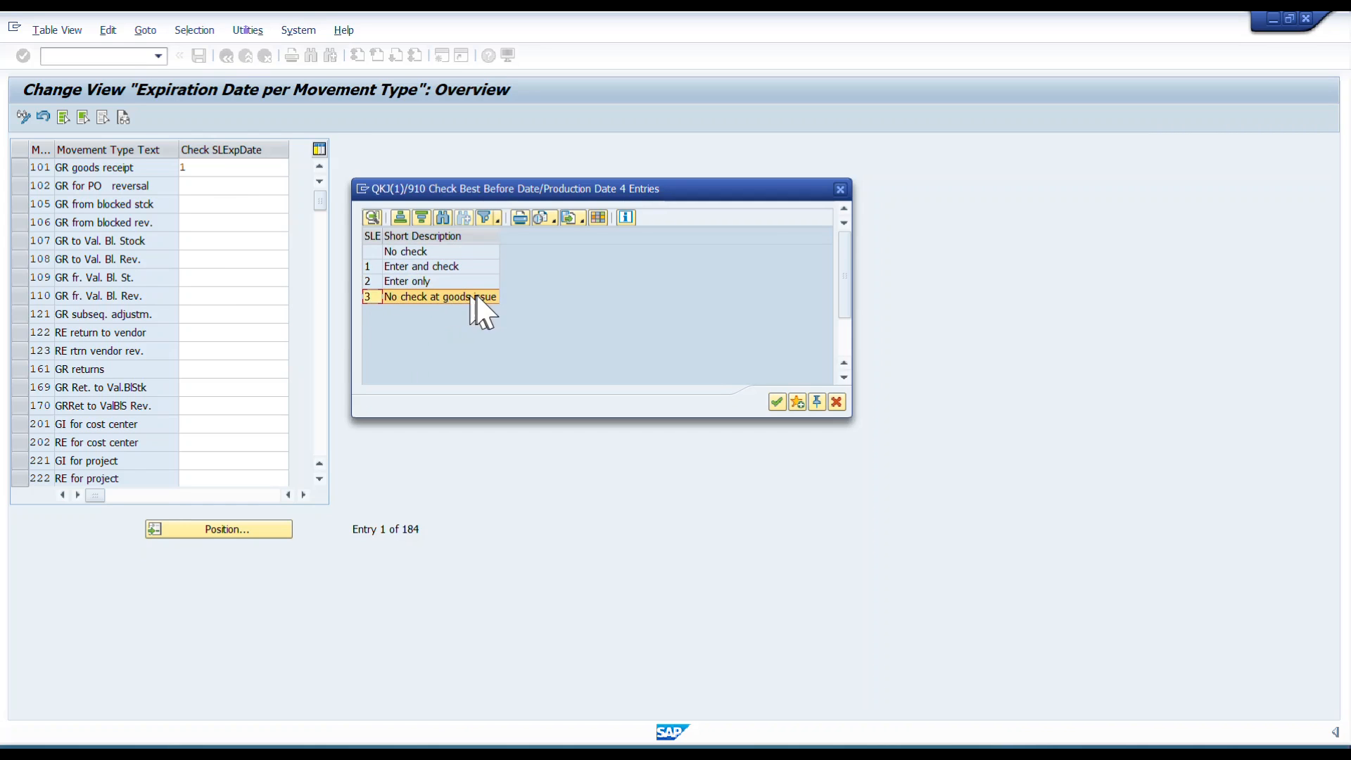
pyautogui.click(368, 268)
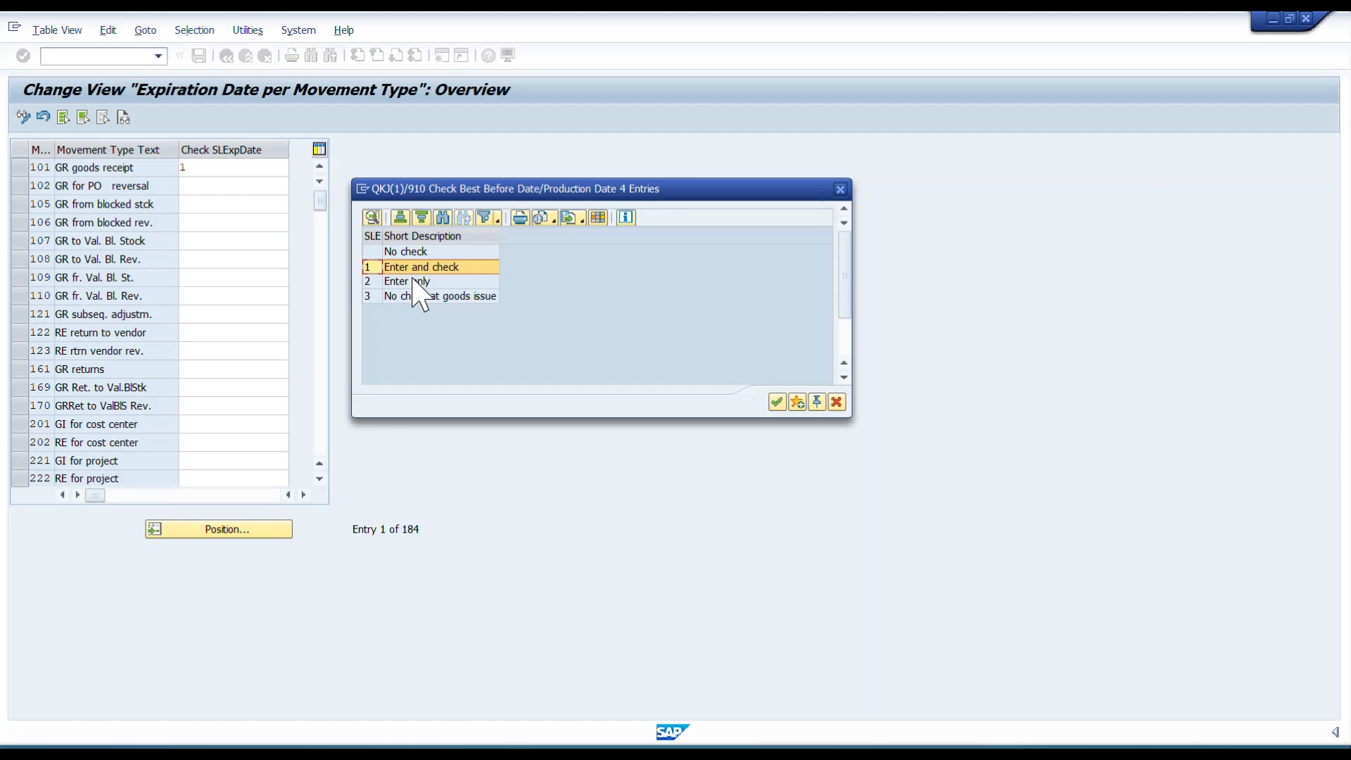
pyautogui.click(776, 402)
# Set Check SLExpDate to 1 for movement type 102, save, and return to the IMG.
pyautogui.click(215, 169)
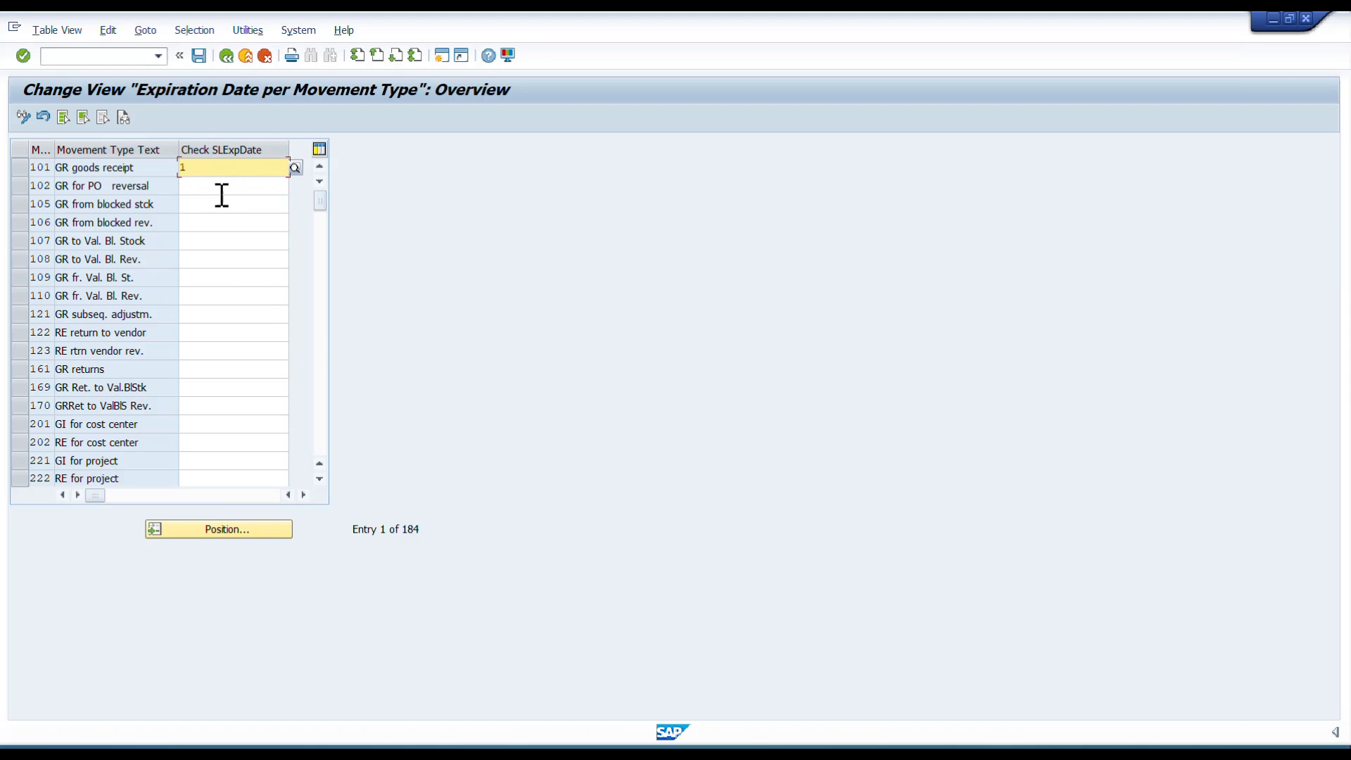
pyautogui.click(221, 192)
pyautogui.write('1')
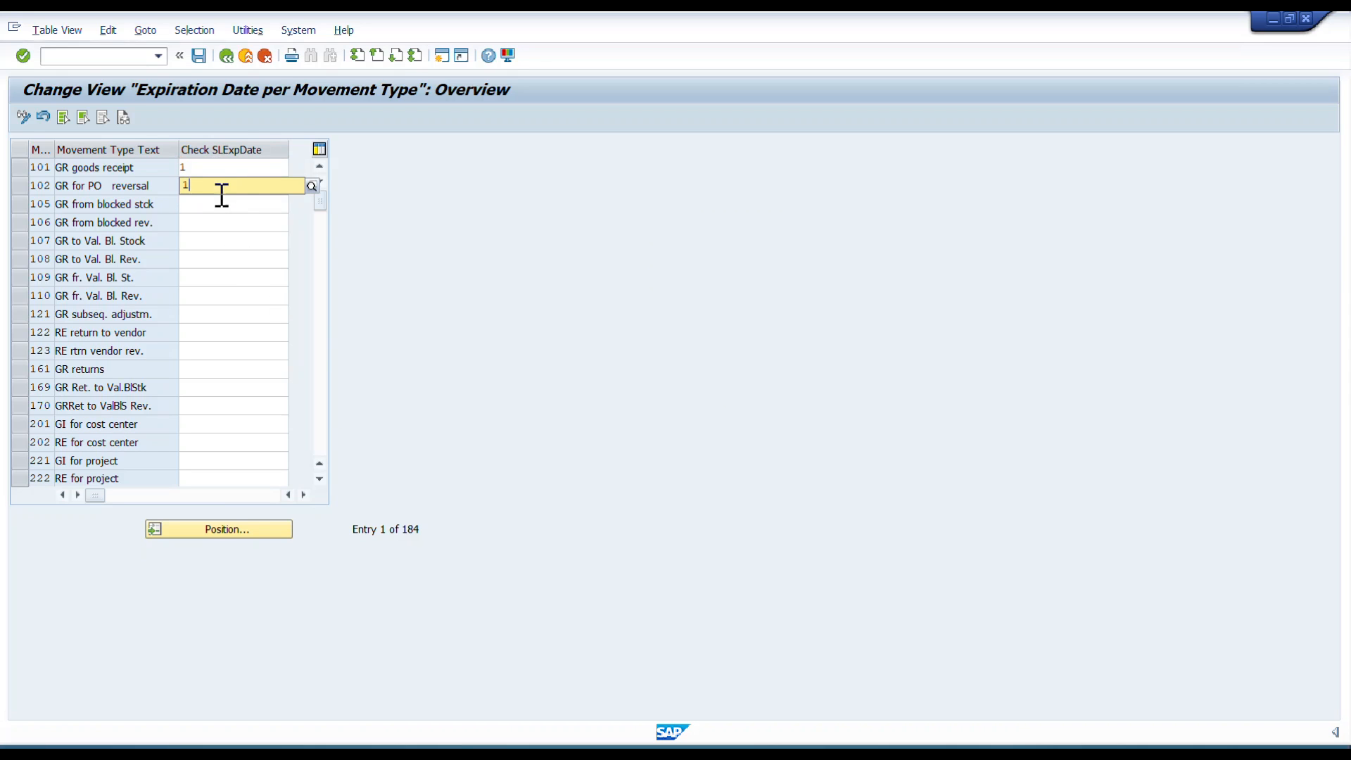
pyautogui.press('F4')
pyautogui.click(198, 222)
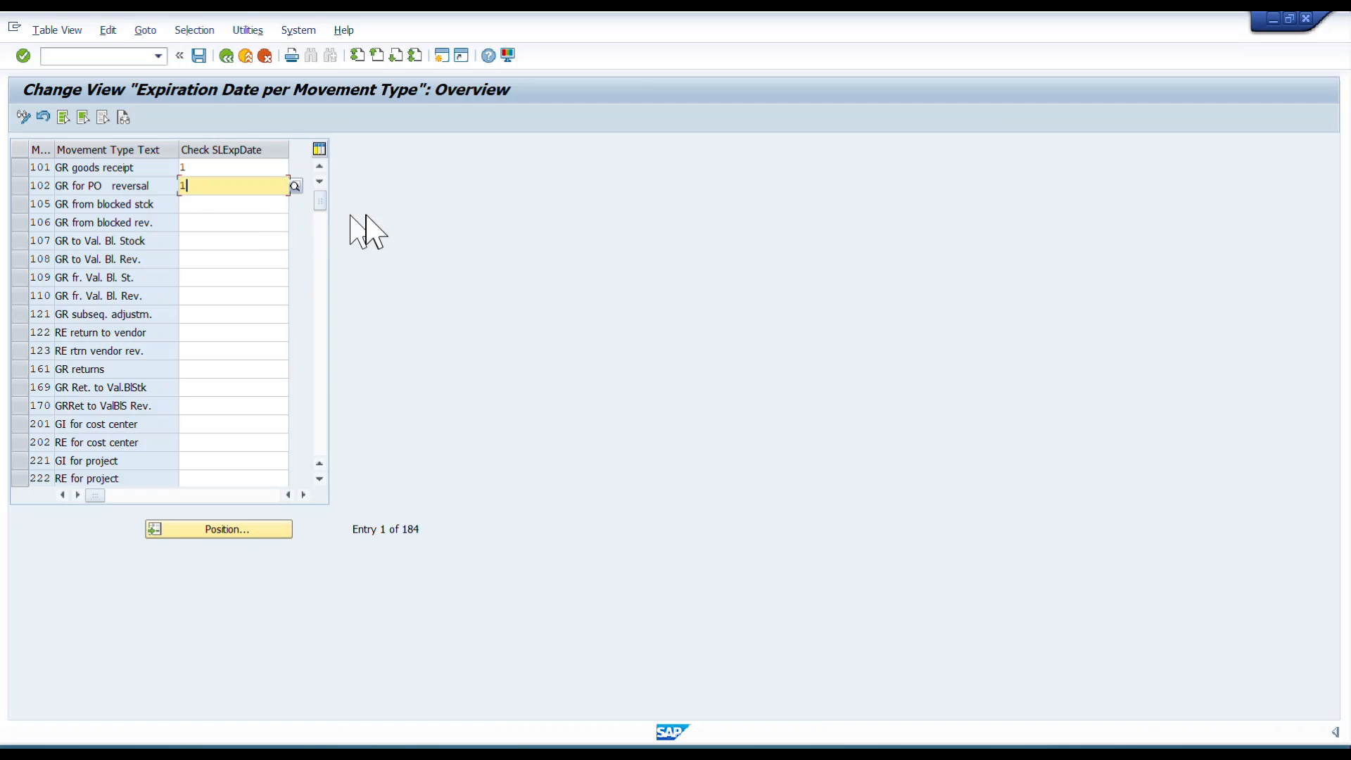
pyautogui.click(199, 56)
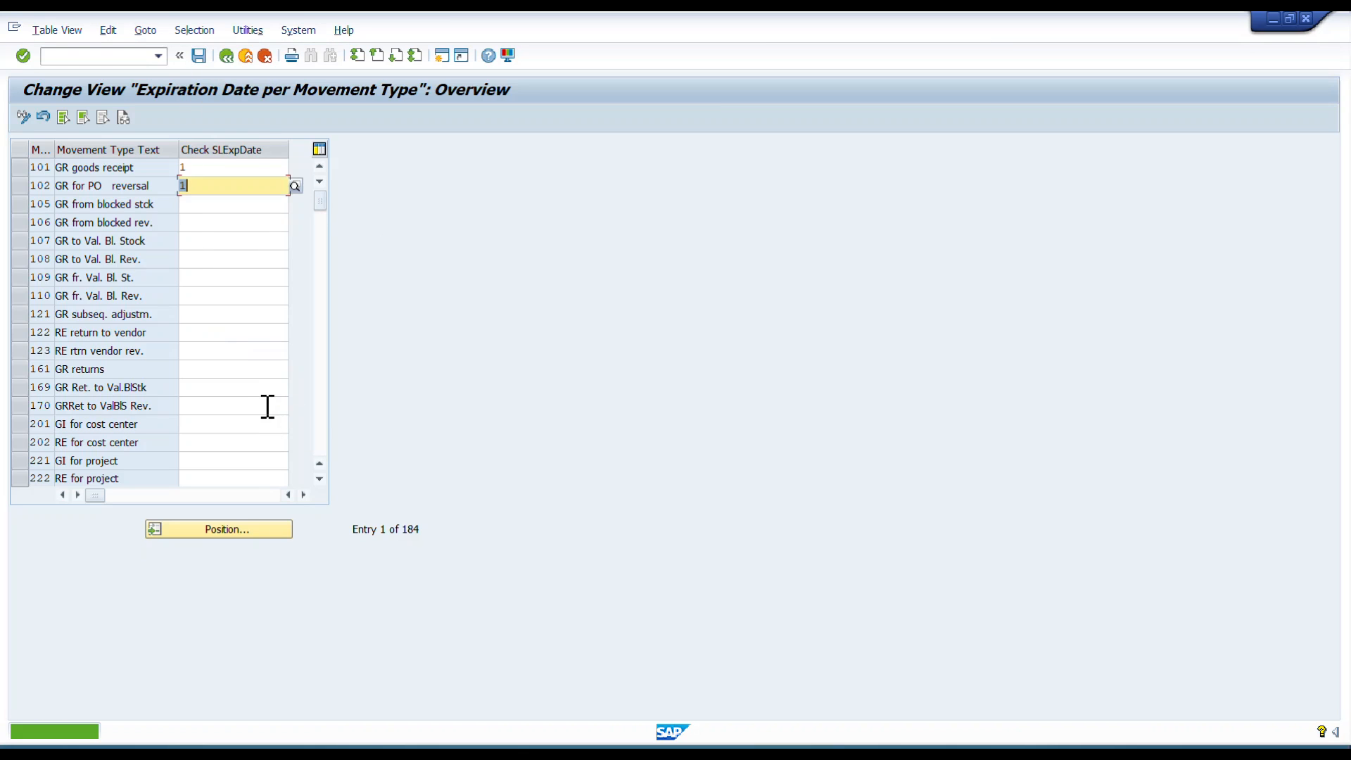
pyautogui.click(226, 56)
pyautogui.click(227, 56)
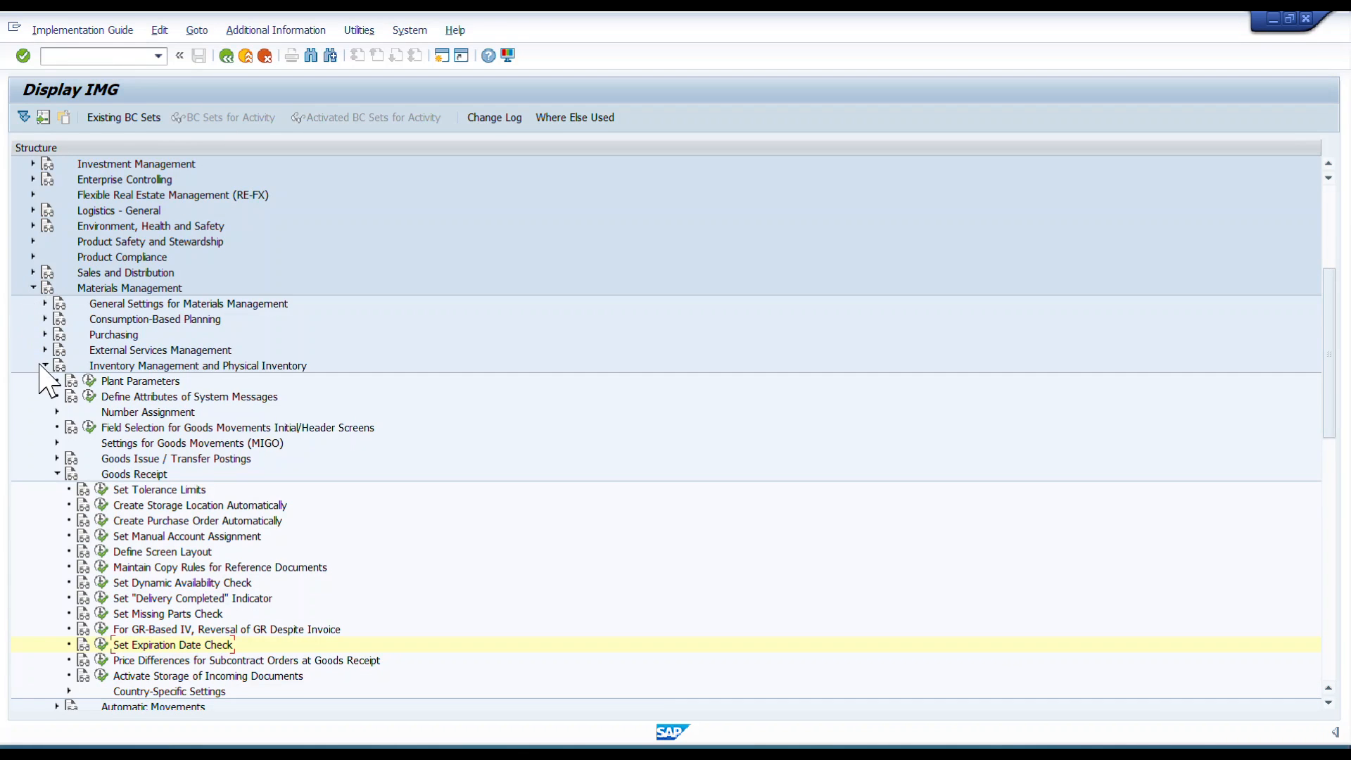
# Open Maintain Period Indicator under Batch Management's Shelf Life Expiration Date (SLED) node.
pyautogui.click(33, 288)
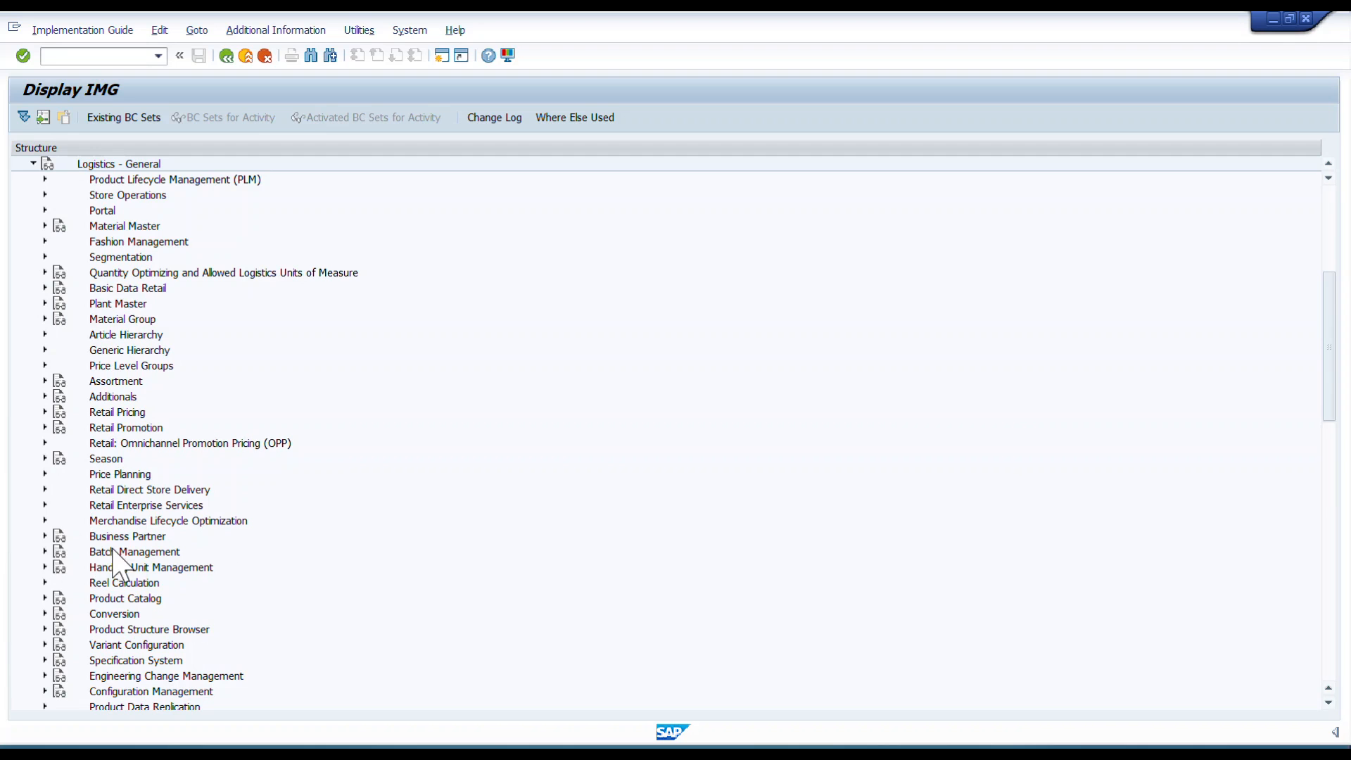
pyautogui.click(44, 551)
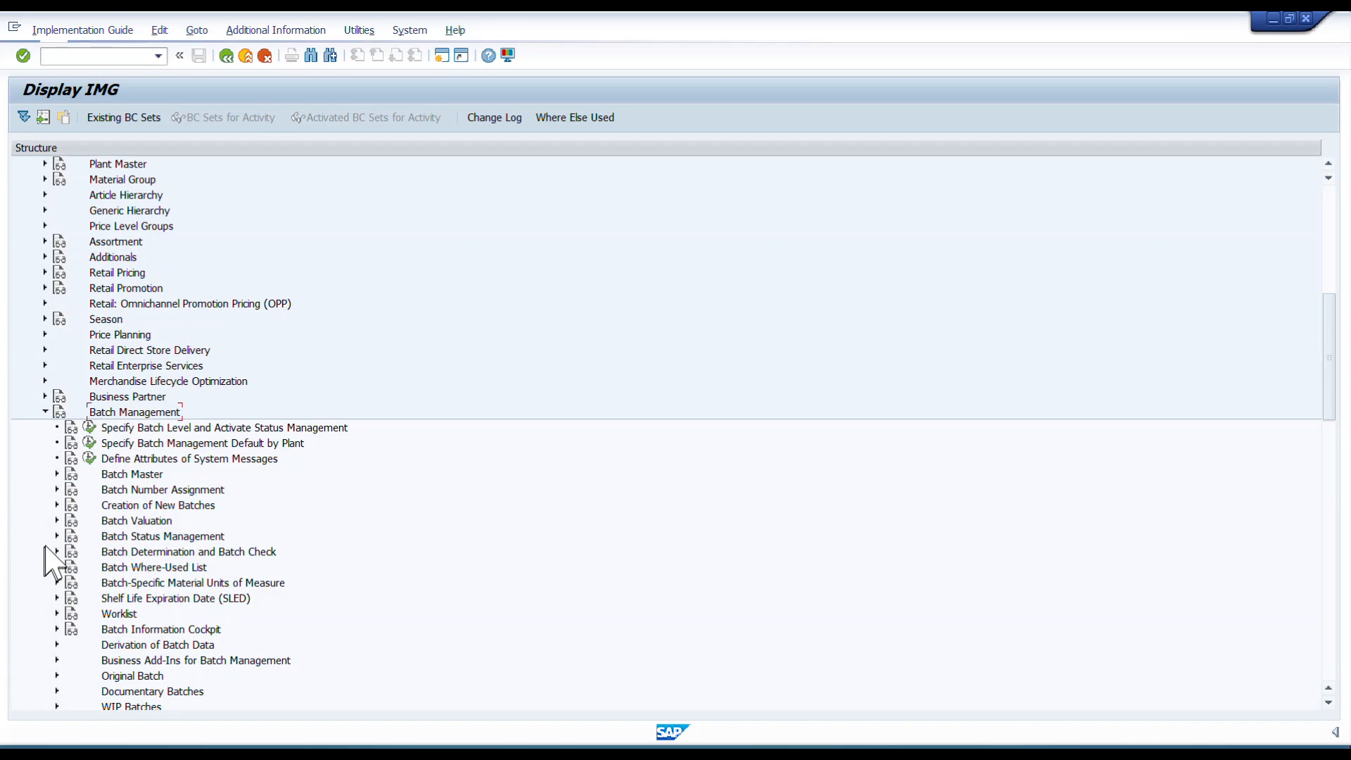
pyautogui.scroll(-2, 183, 651)
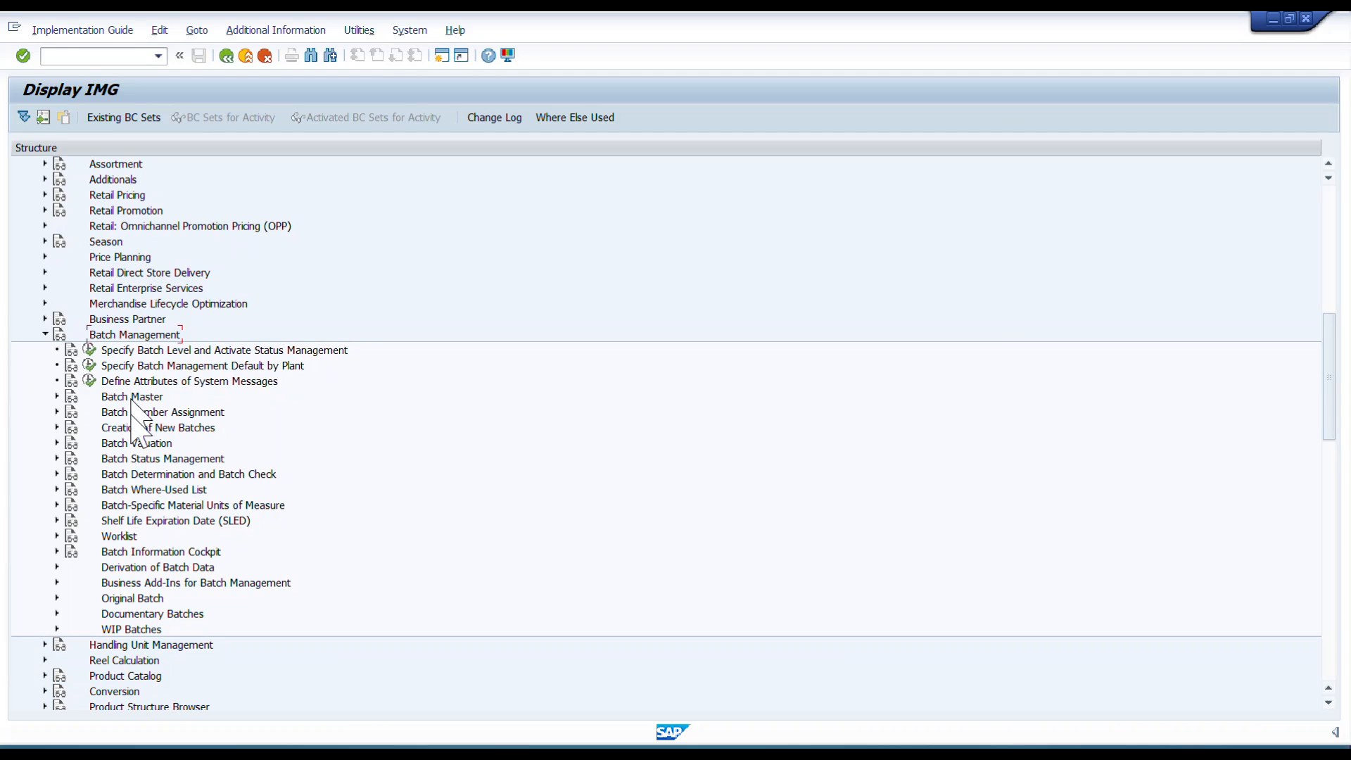
pyautogui.click(218, 522)
pyautogui.click(57, 520)
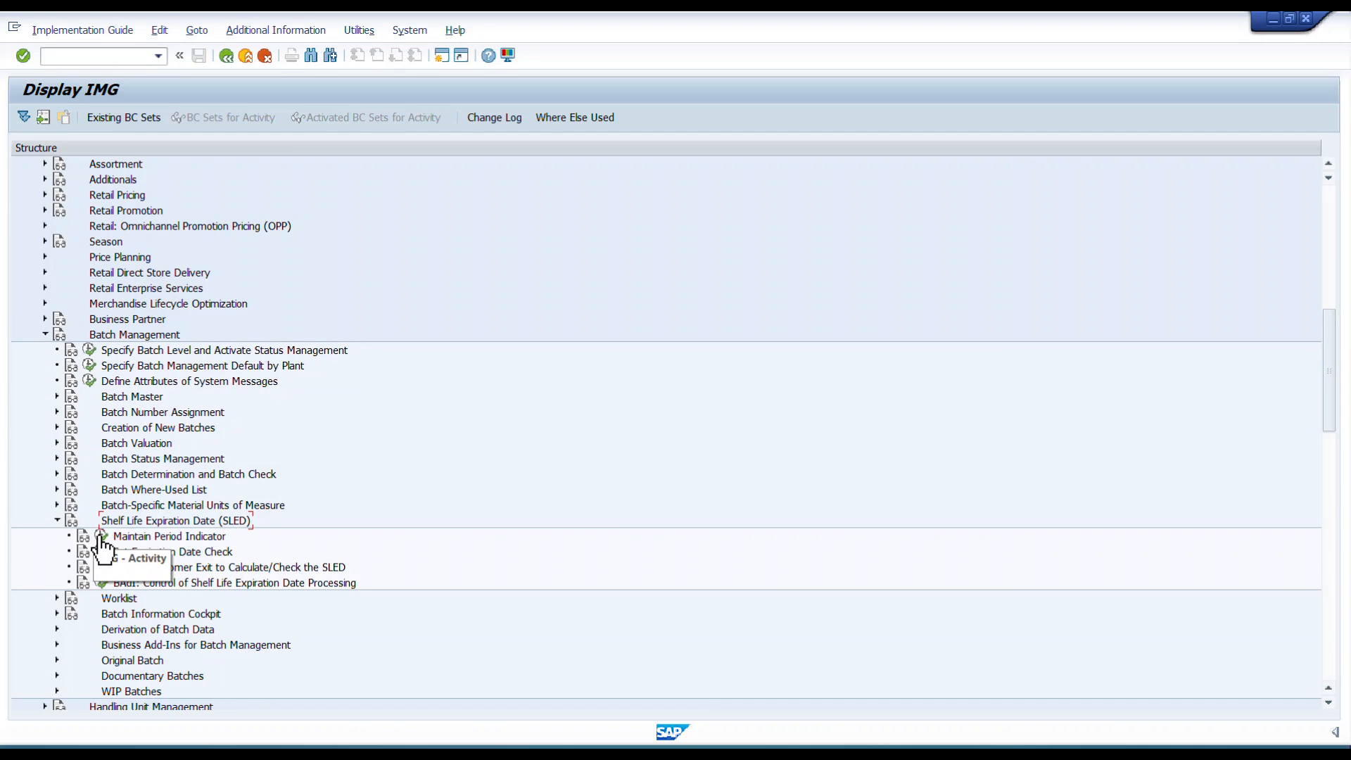
pyautogui.click(102, 538)
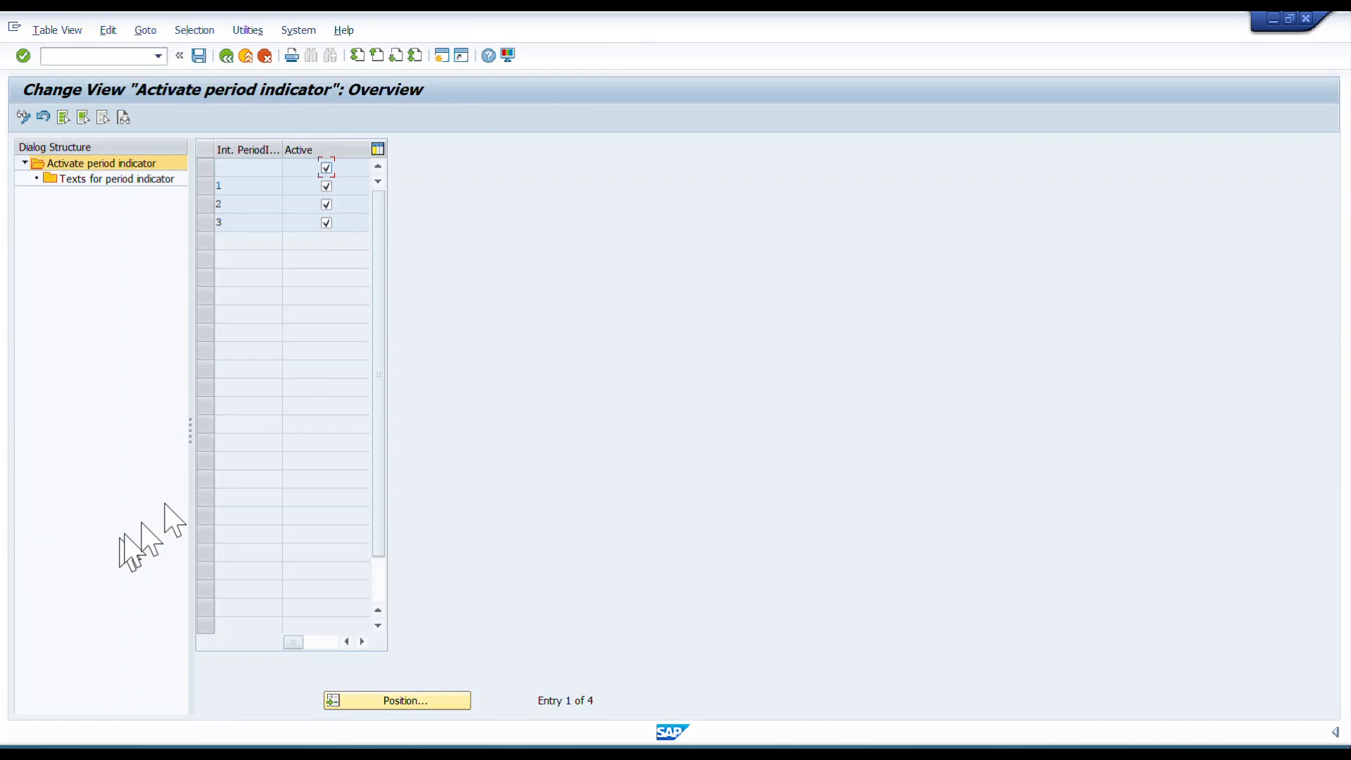
# Examine the active period indicators and their language texts for period indicator.
pyautogui.click(207, 186)
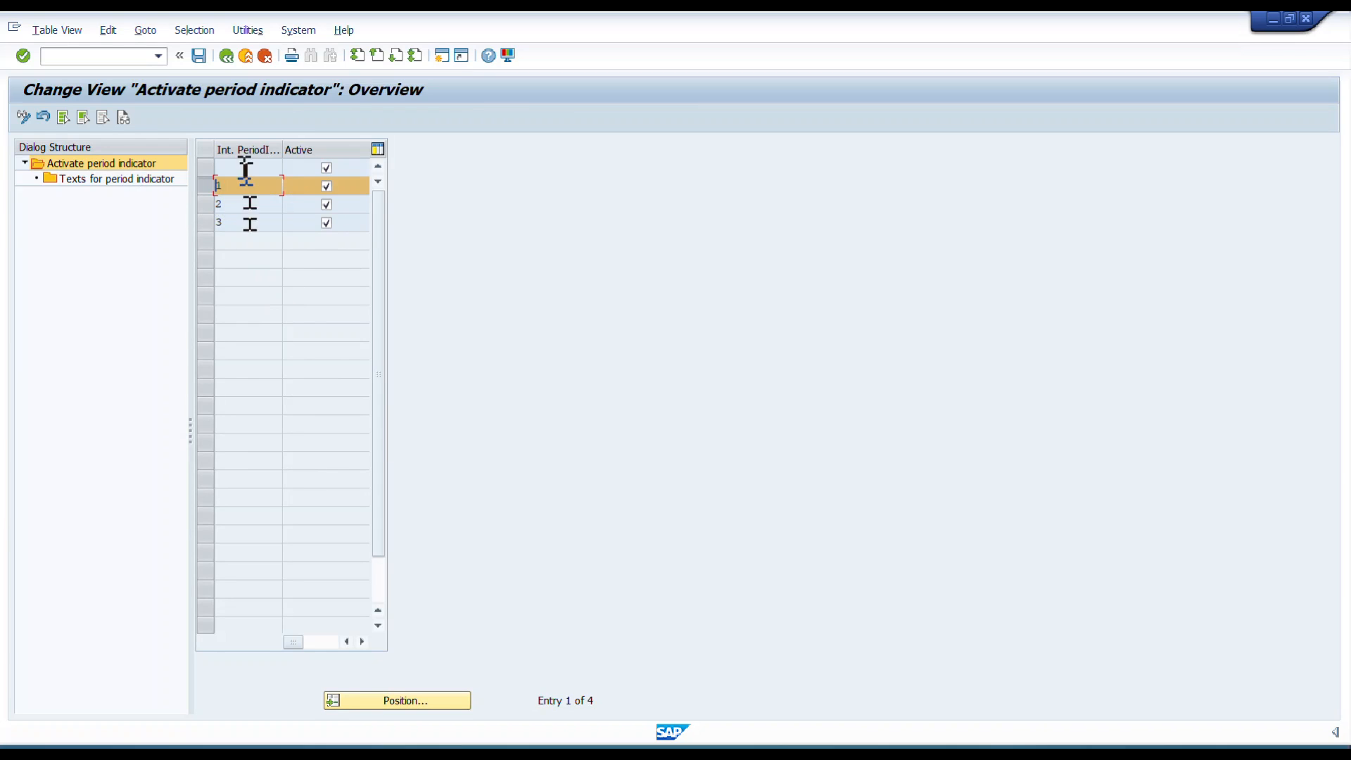
pyautogui.click(214, 172)
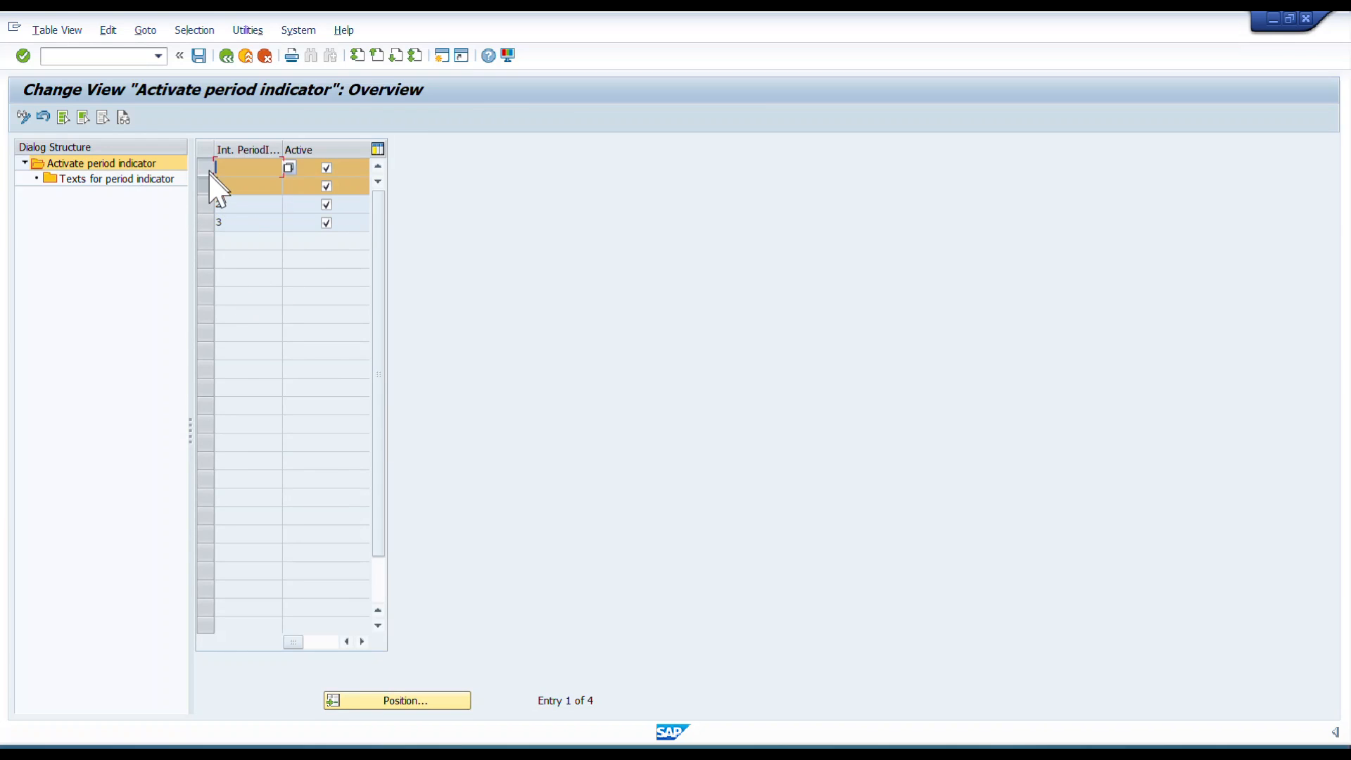
pyautogui.click(209, 187)
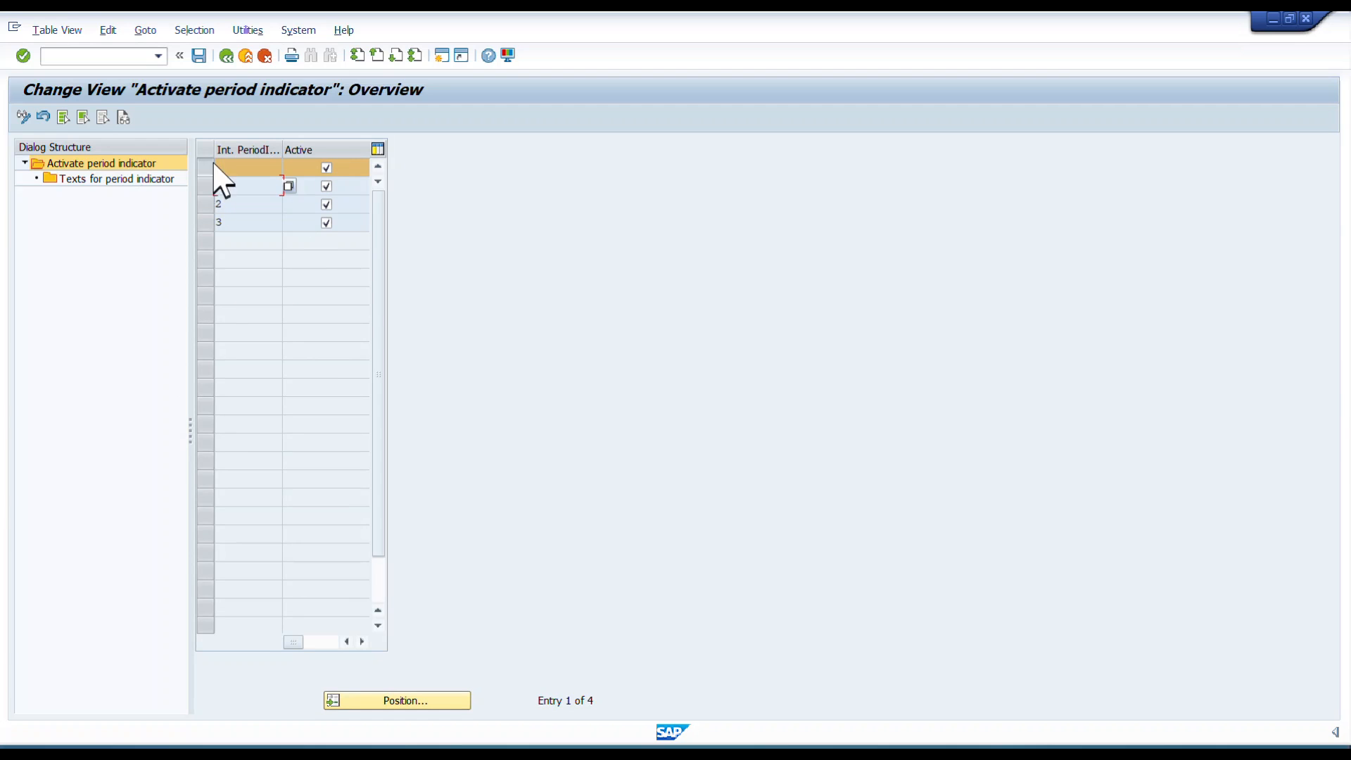
pyautogui.doubleClick(104, 178)
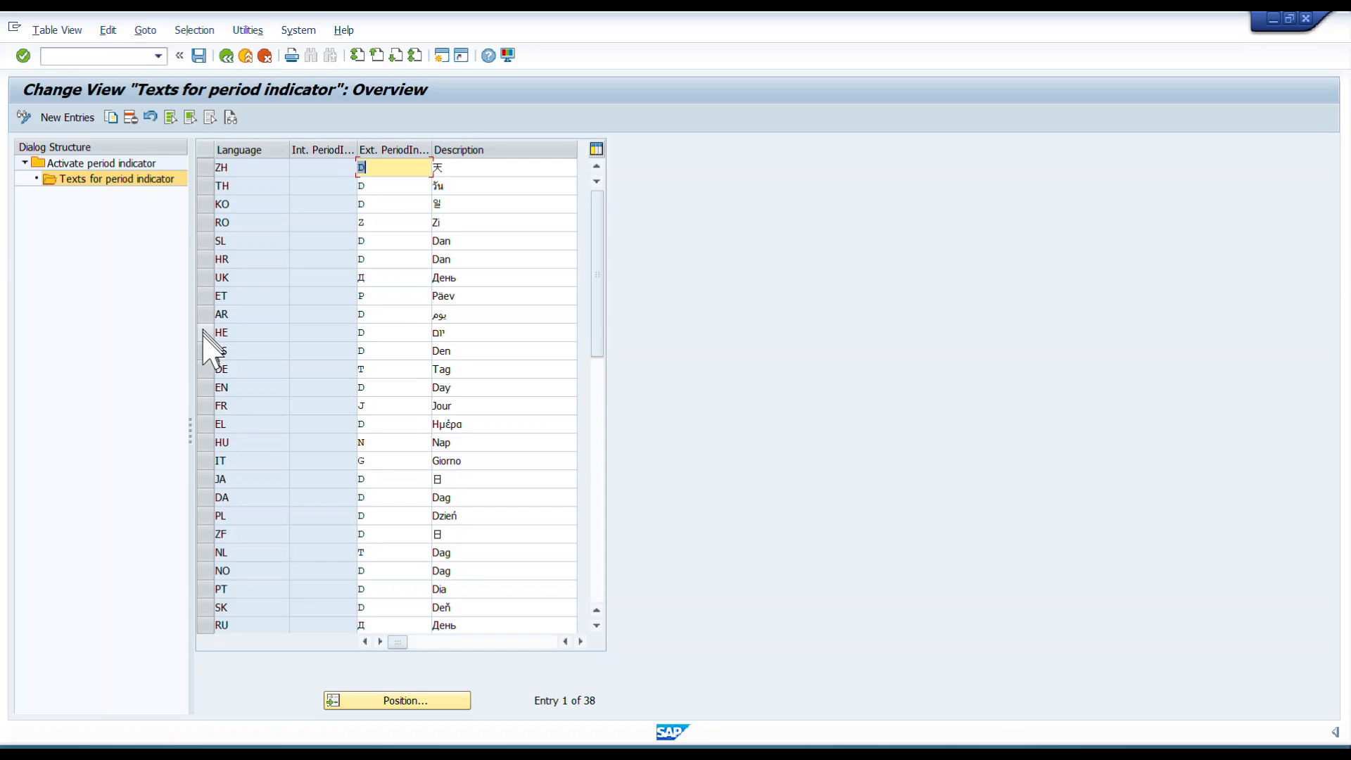
pyautogui.click(205, 388)
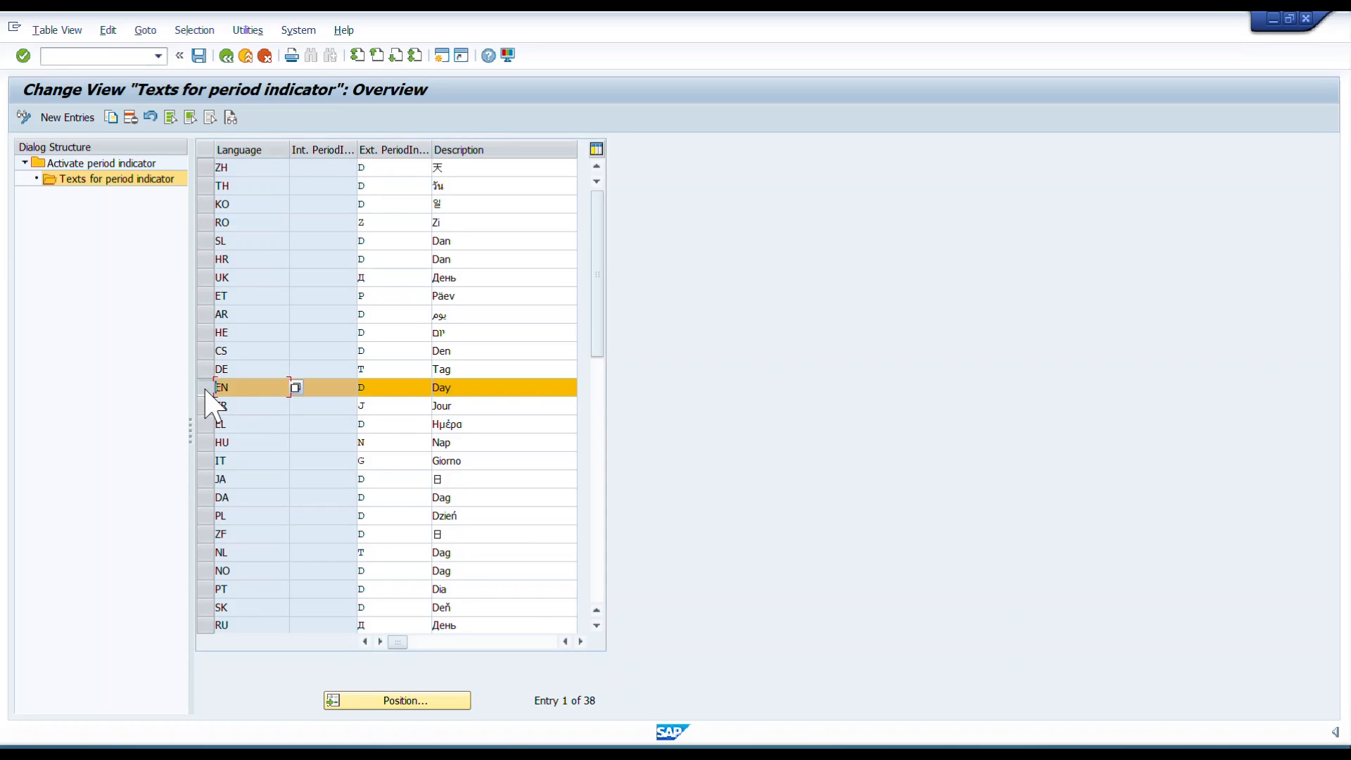
pyautogui.click(225, 56)
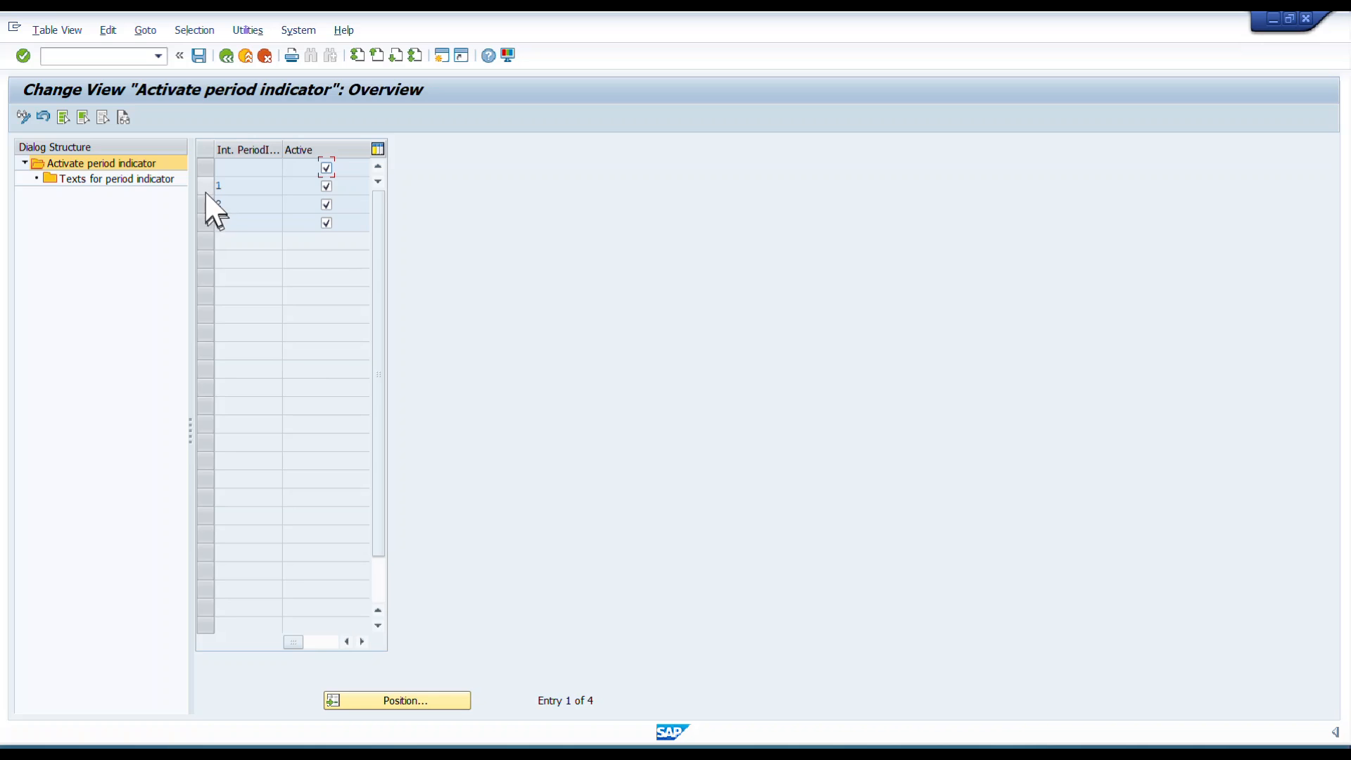
# Review the language texts maintained for period indicator 1.
pyautogui.click(206, 186)
pyautogui.doubleClick(144, 180)
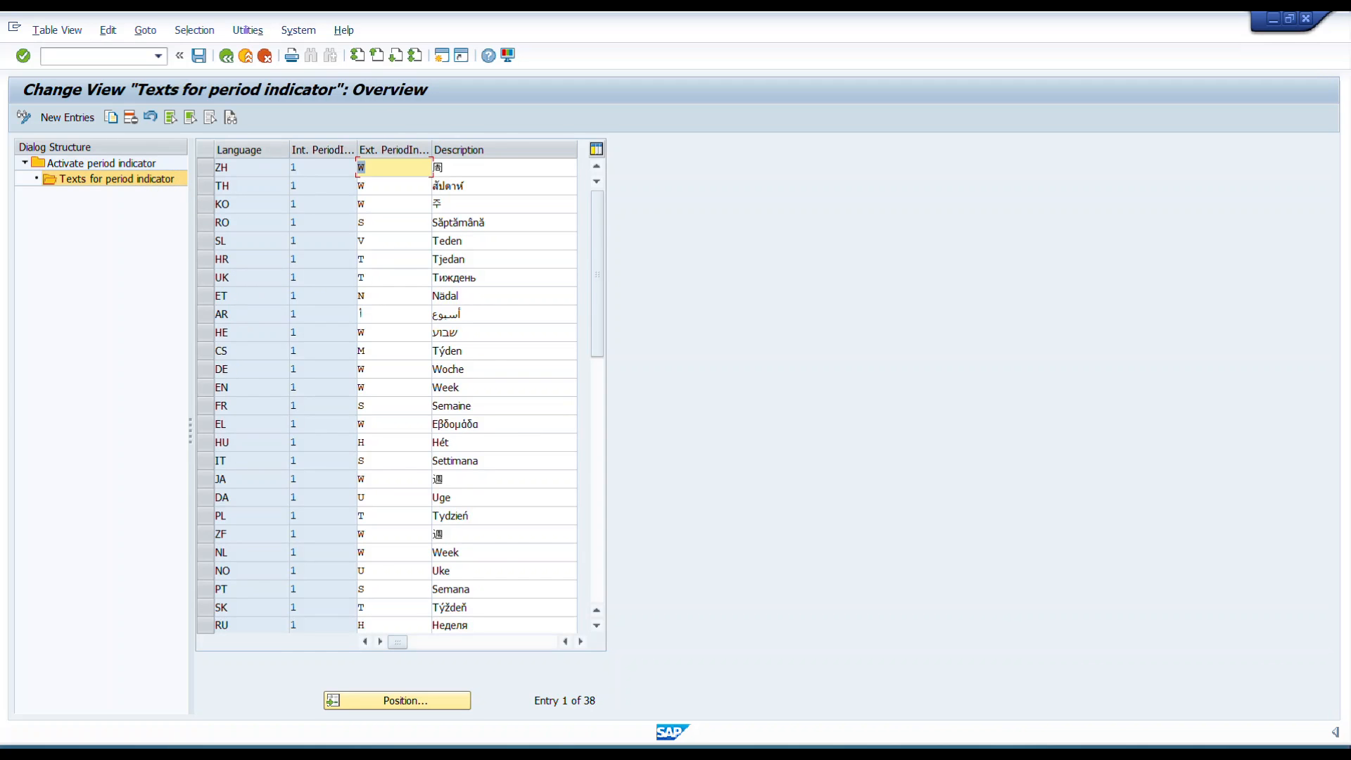
pyautogui.click(205, 385)
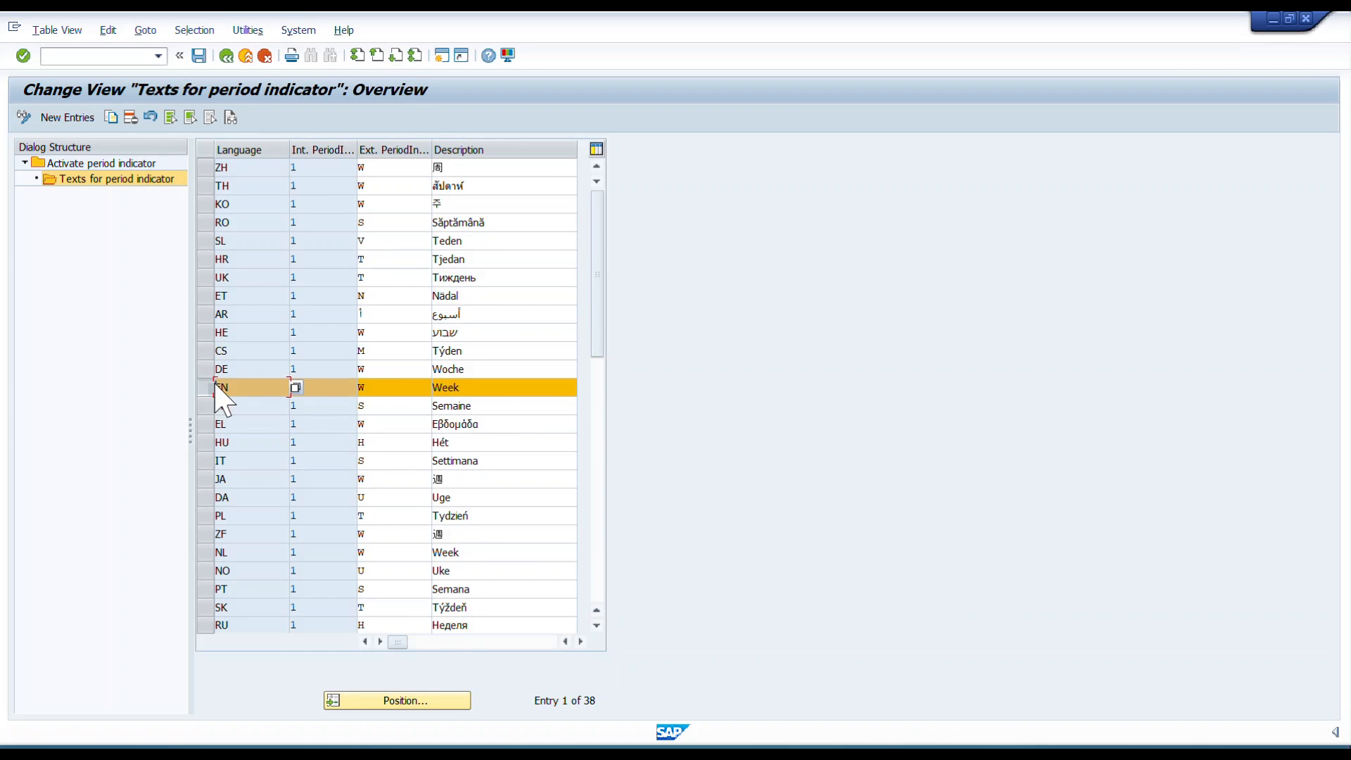
pyautogui.click(227, 56)
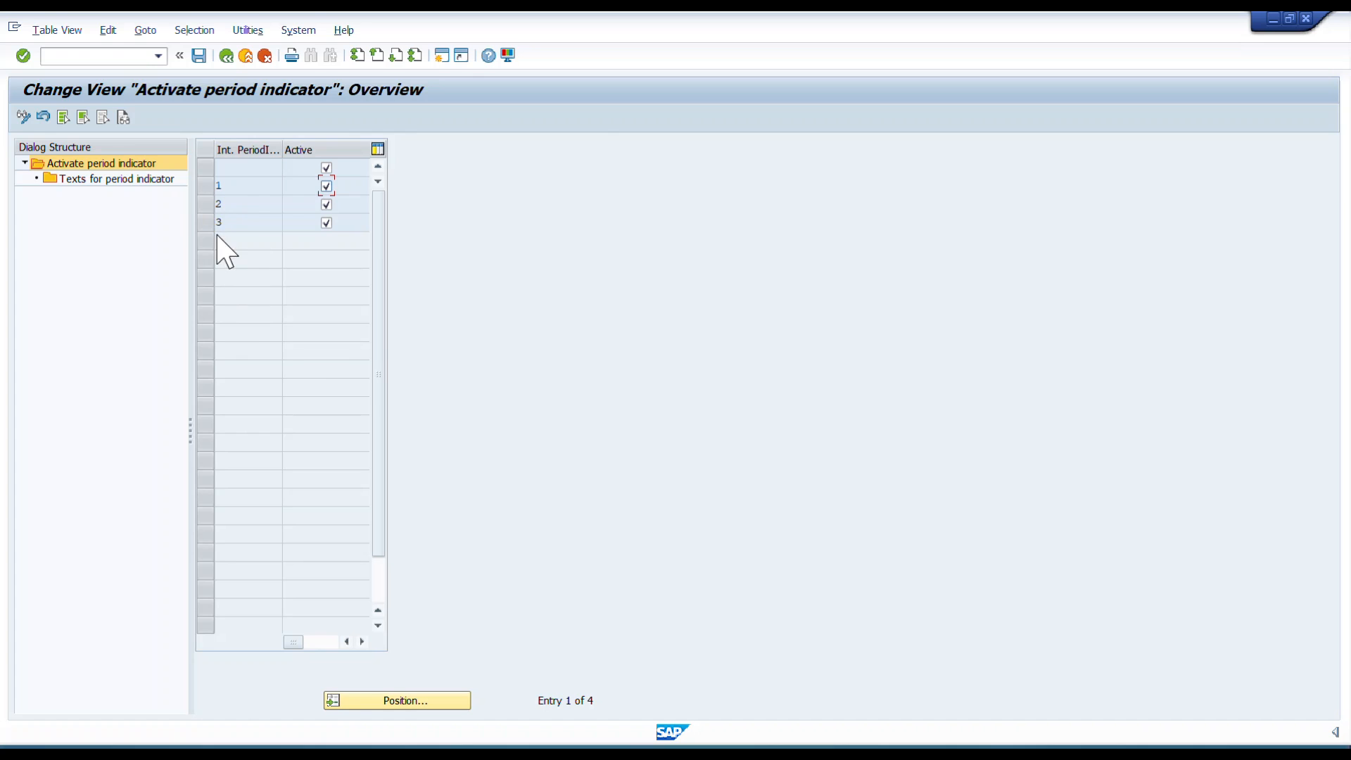
# Leave the period indicator maintenance, collapse Batch Management and exit the IMG.
pyautogui.click(118, 180)
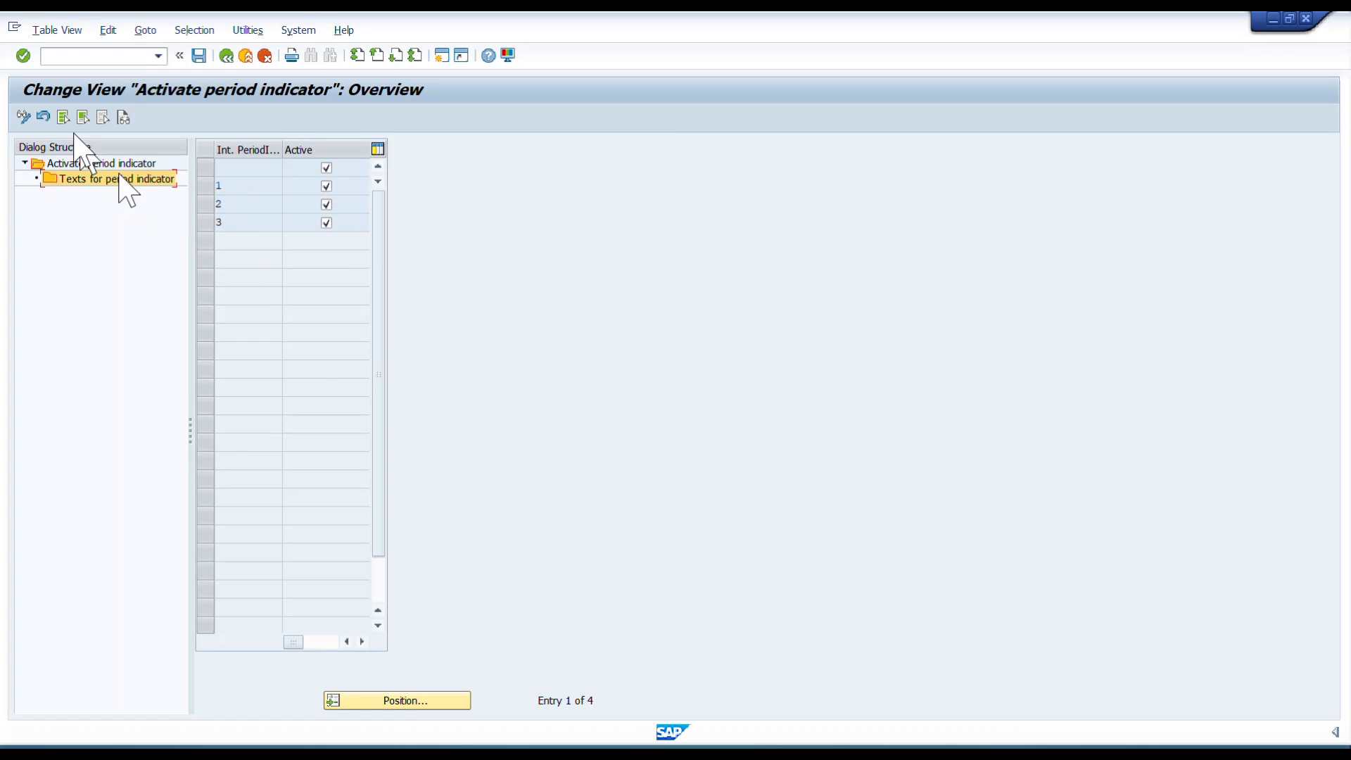
pyautogui.click(74, 165)
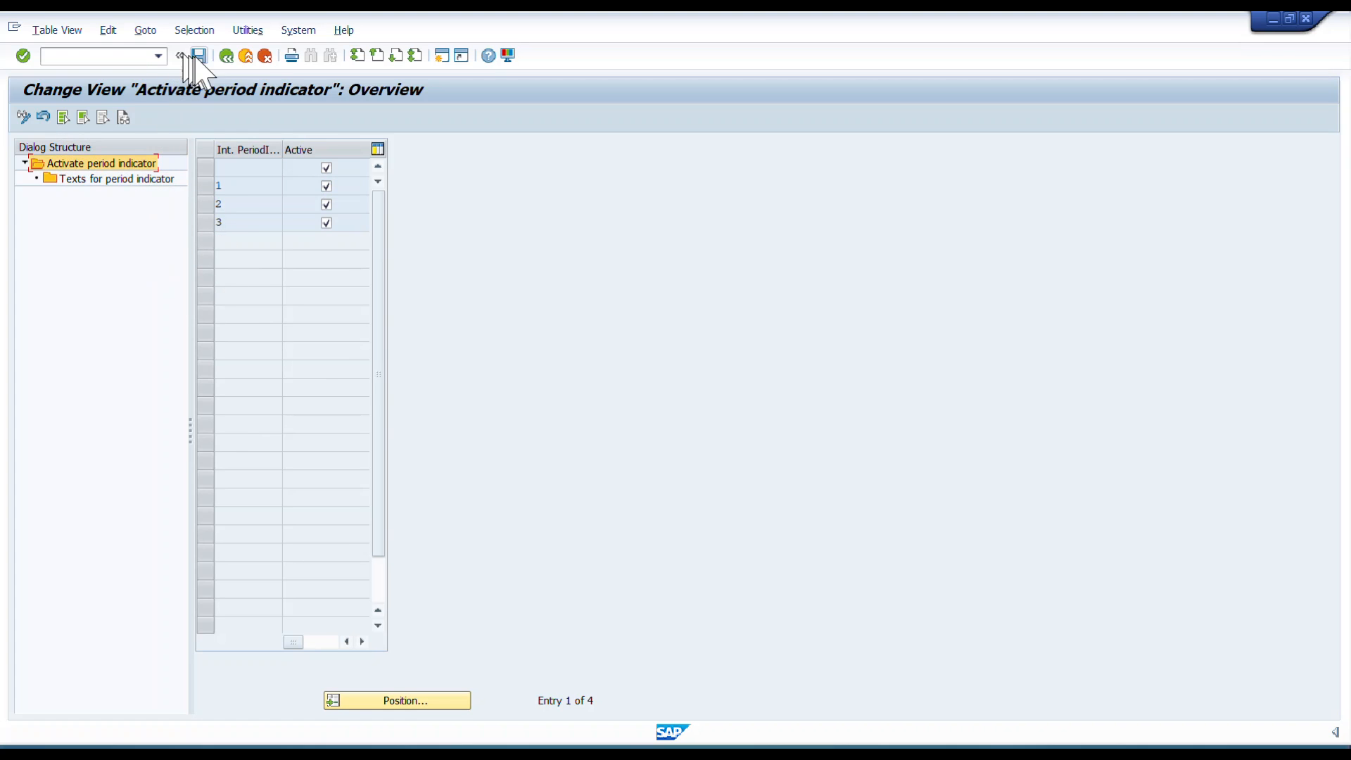
pyautogui.click(226, 55)
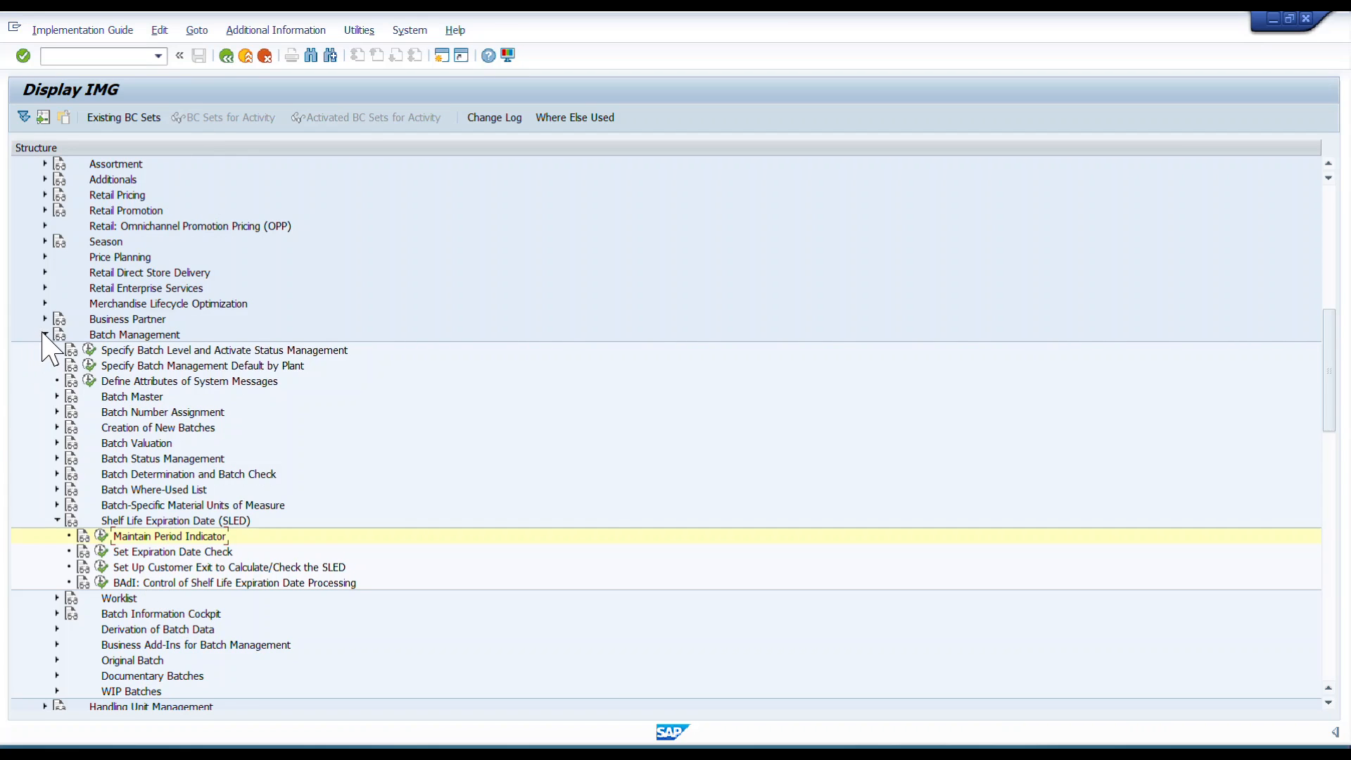
pyautogui.click(45, 334)
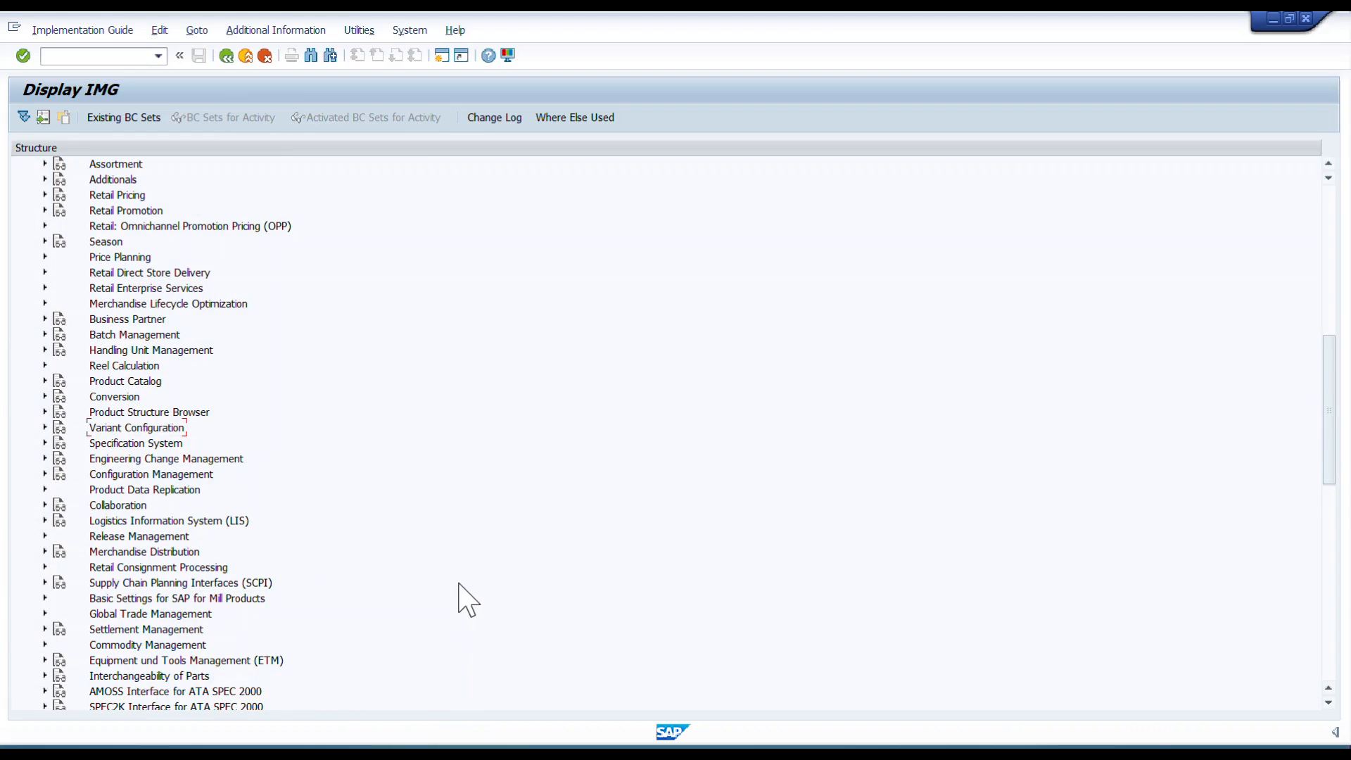
pyautogui.press('F10')
pyautogui.click(225, 56)
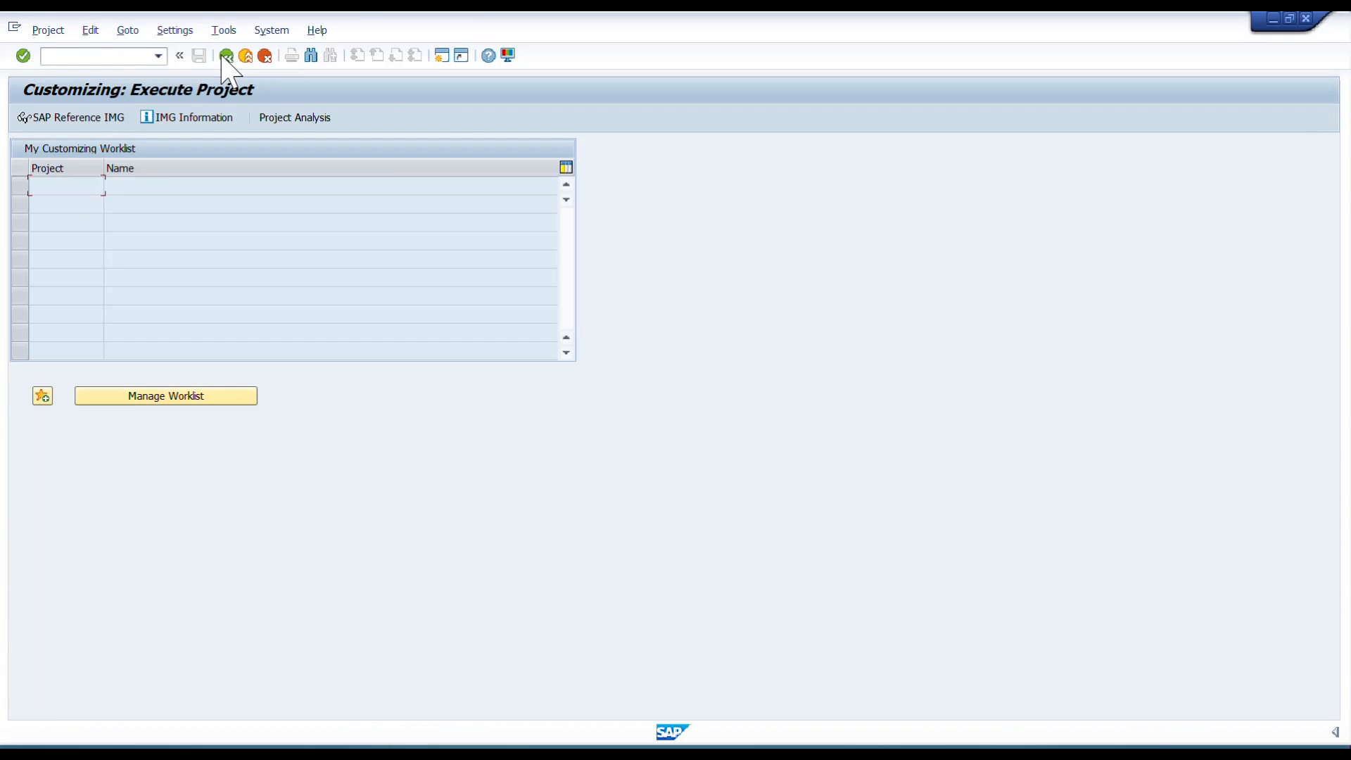
pyautogui.click(226, 55)
pyautogui.hotkey('alt', 'Tab')
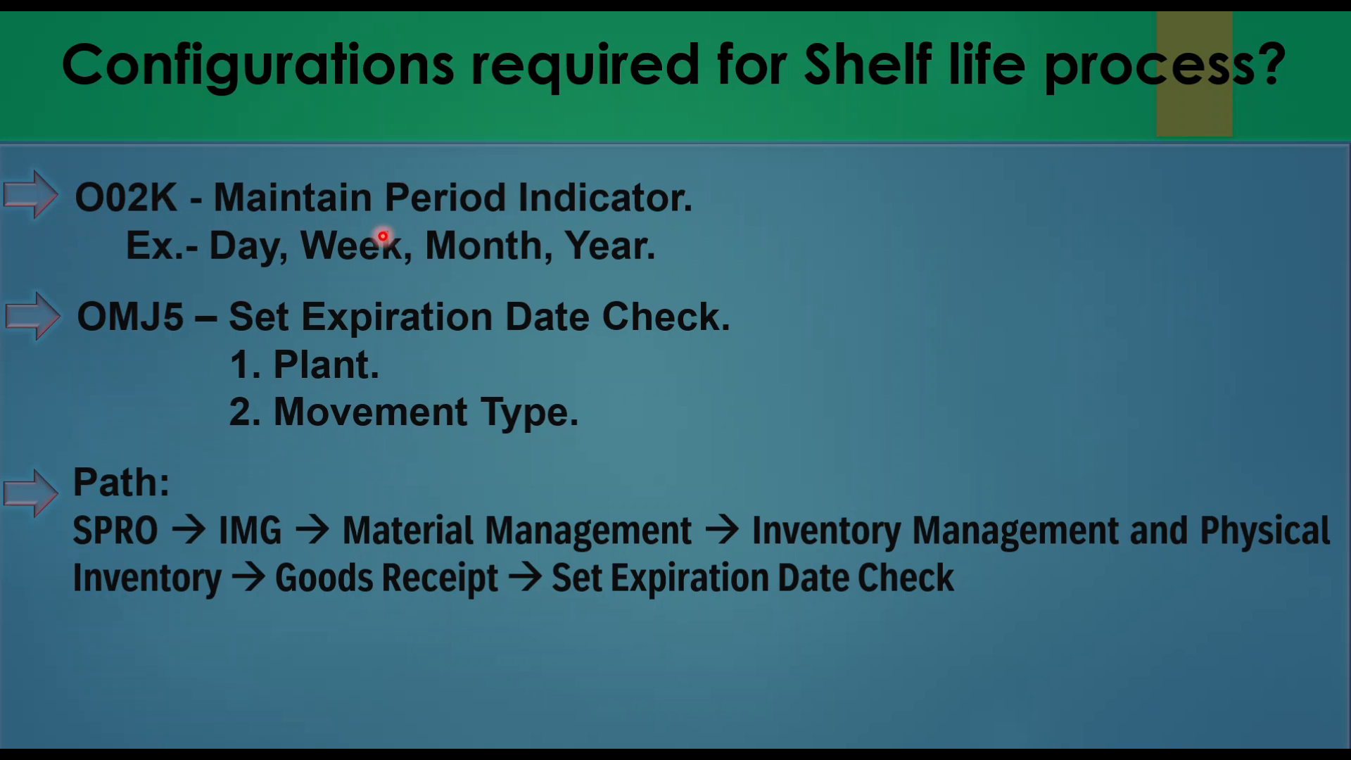
pyautogui.click(191, 322)
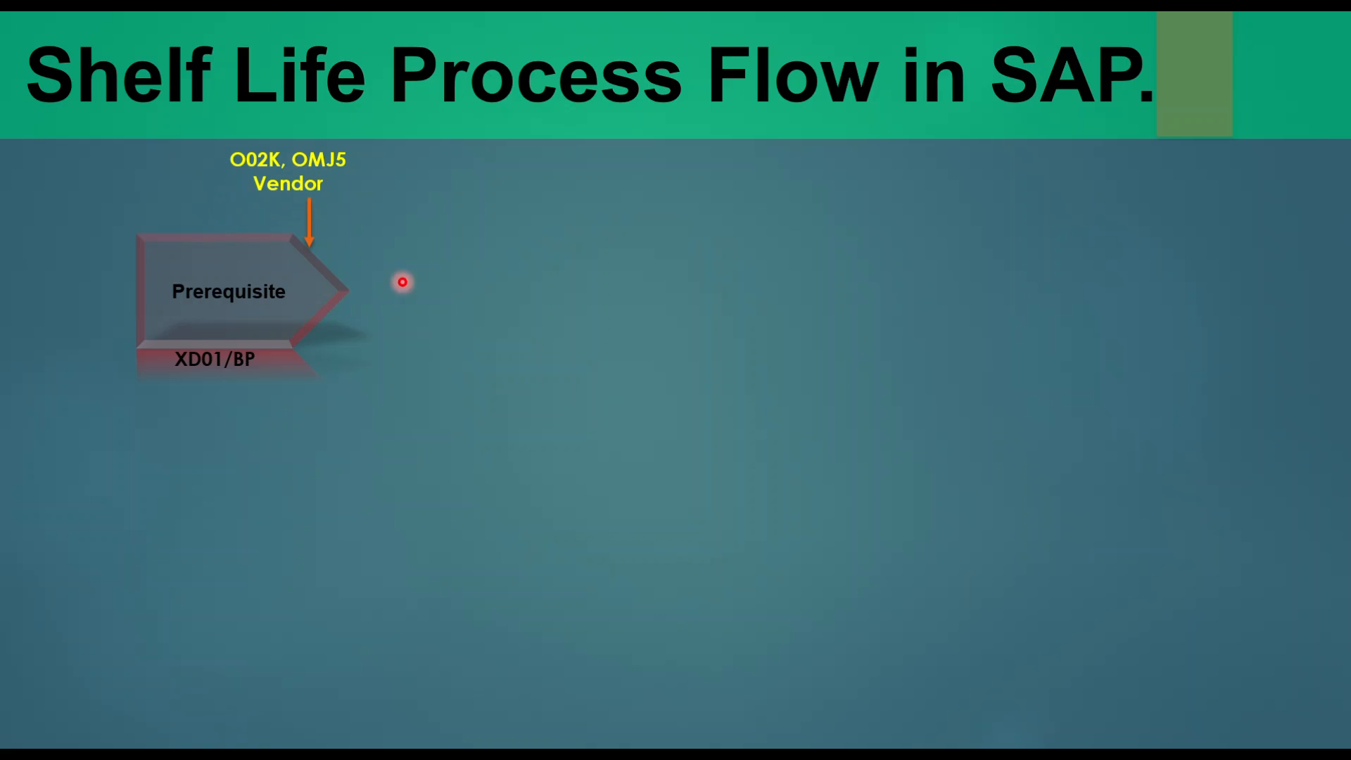
pyautogui.click(461, 200)
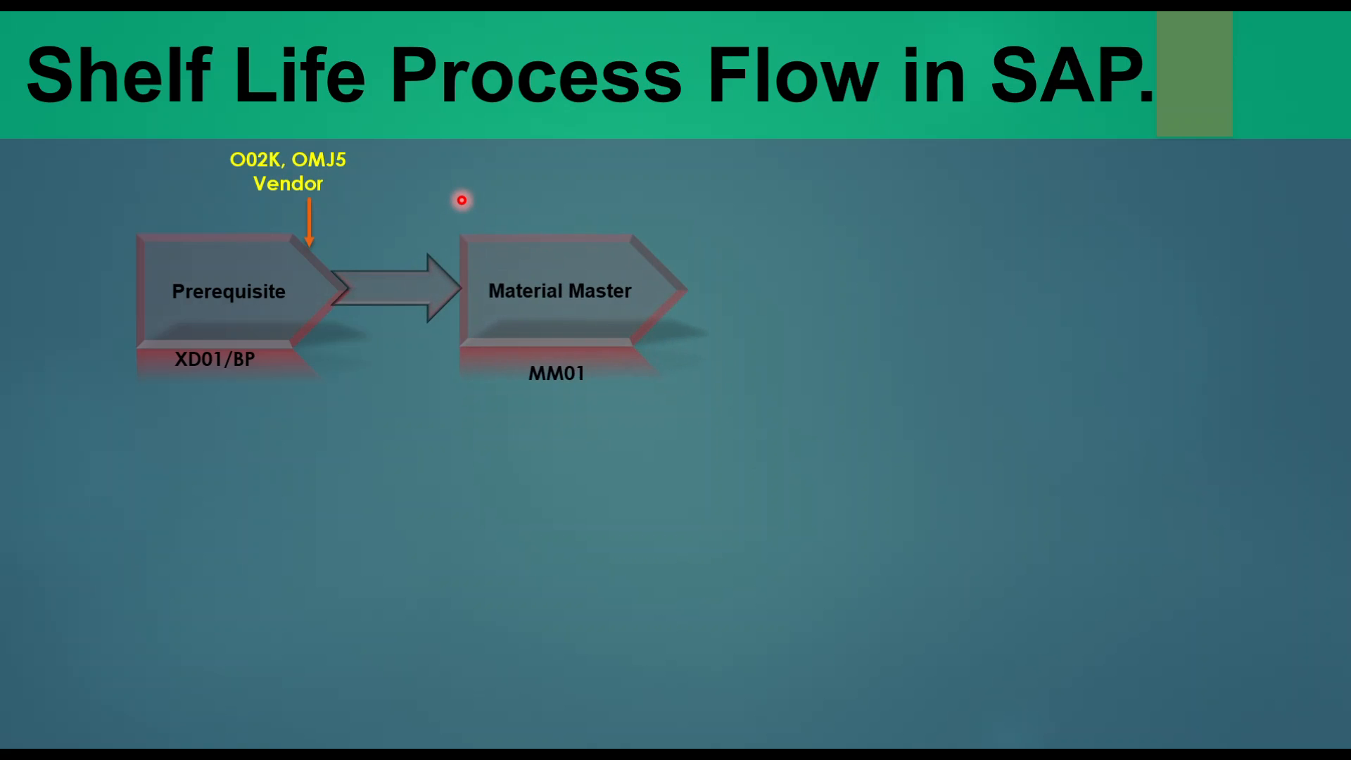
pyautogui.hotkey('alt', 'Tab')
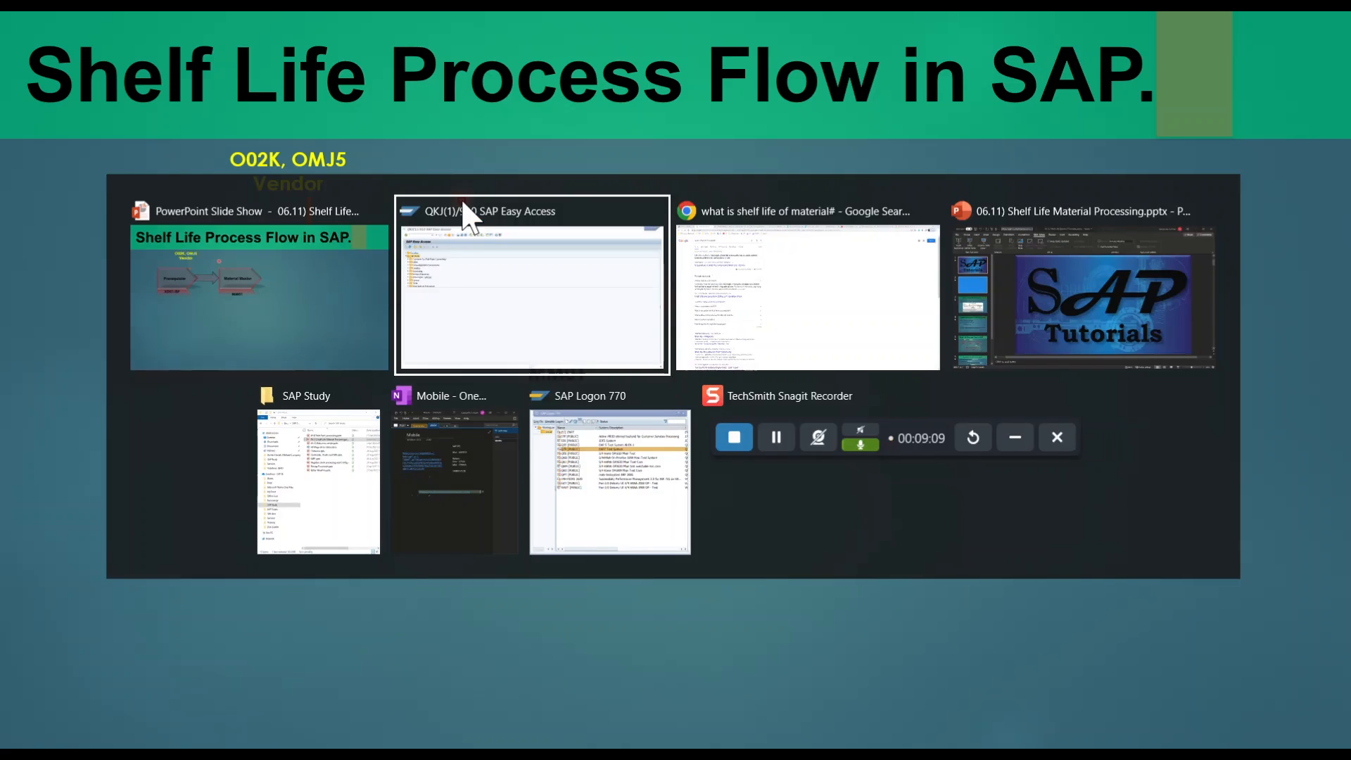
# Return to SAP and start creating a Mechanical engineering raw material (ROH) with transaction MM01.
pyautogui.click(469, 218)
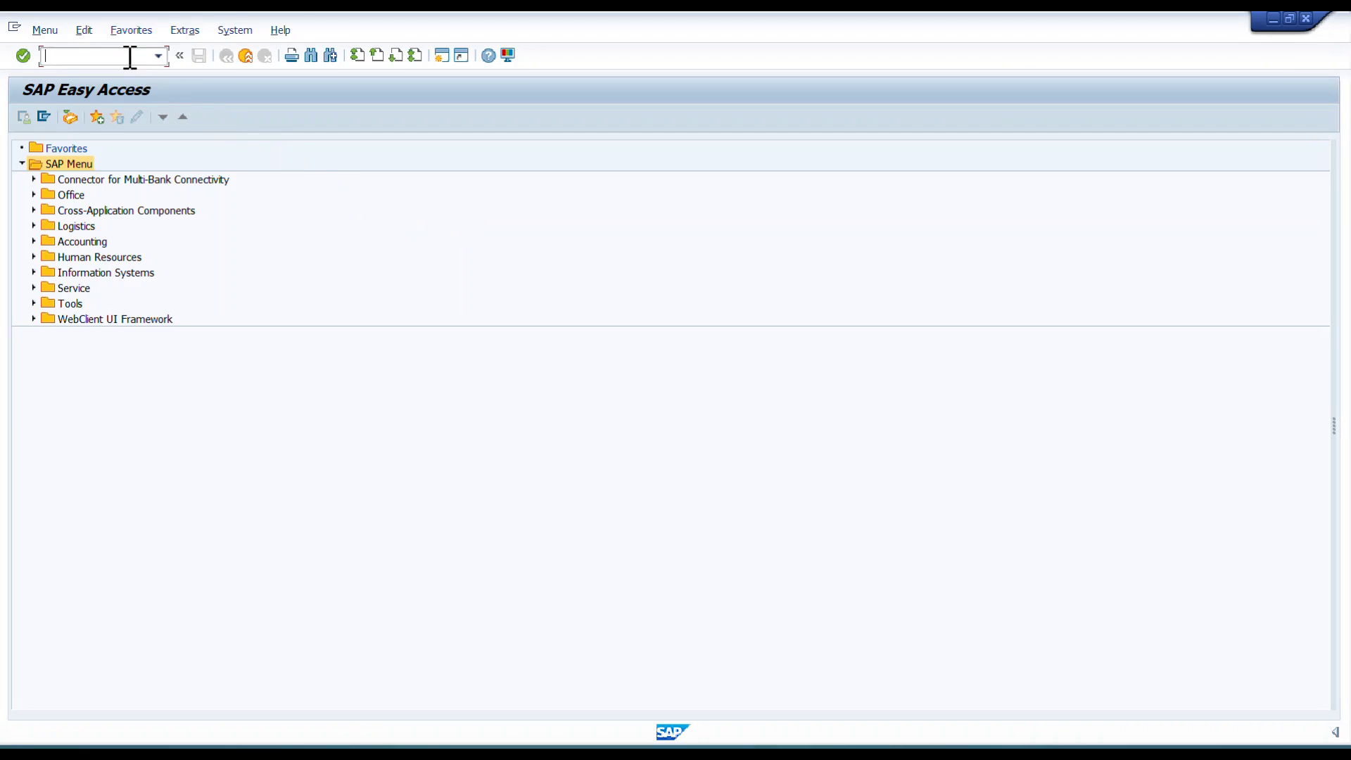
pyautogui.write('MM01')
pyautogui.press('Return')
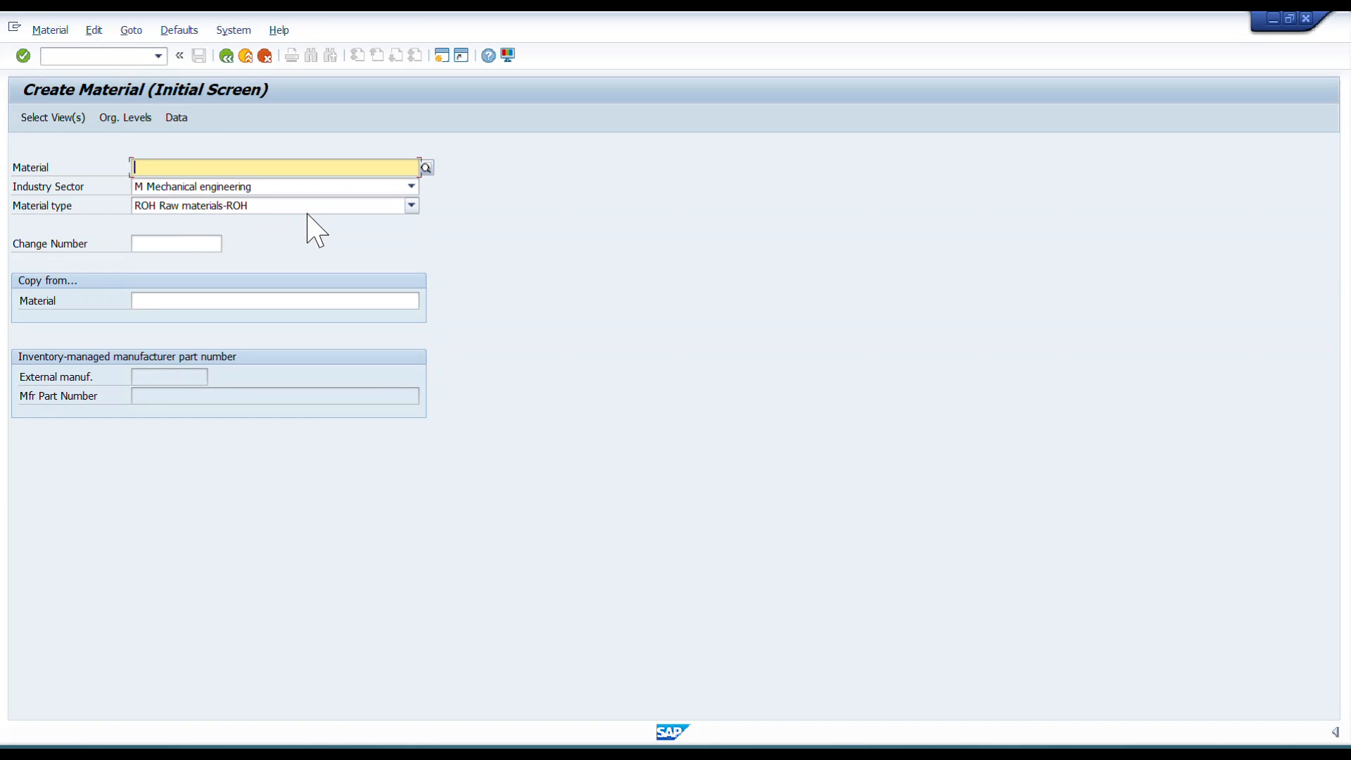
pyautogui.press('Return')
# Select the Basic Data 1, Purchasing, General Plant Data / Storage 1 and Accounting 1 views.
pyautogui.click(301, 239)
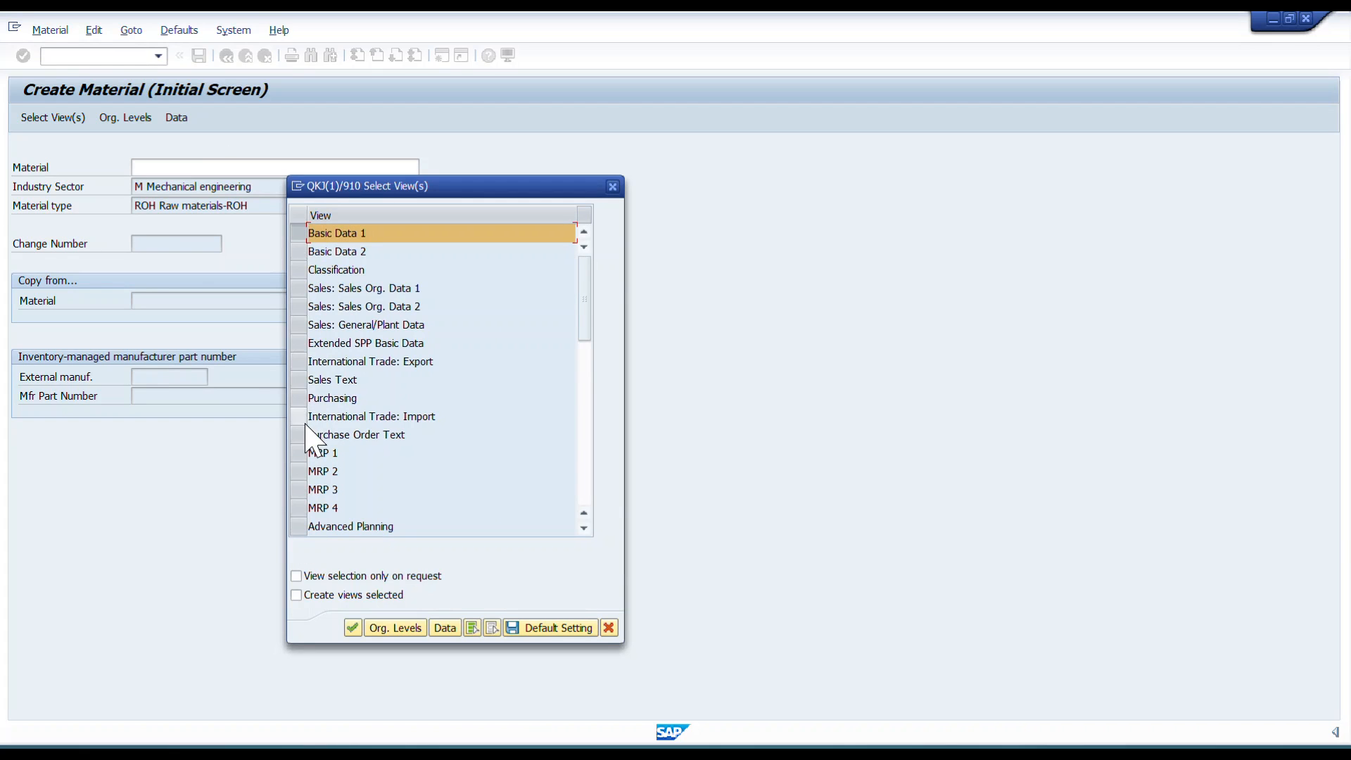
pyautogui.click(302, 398)
pyautogui.scroll(-5, 331, 461)
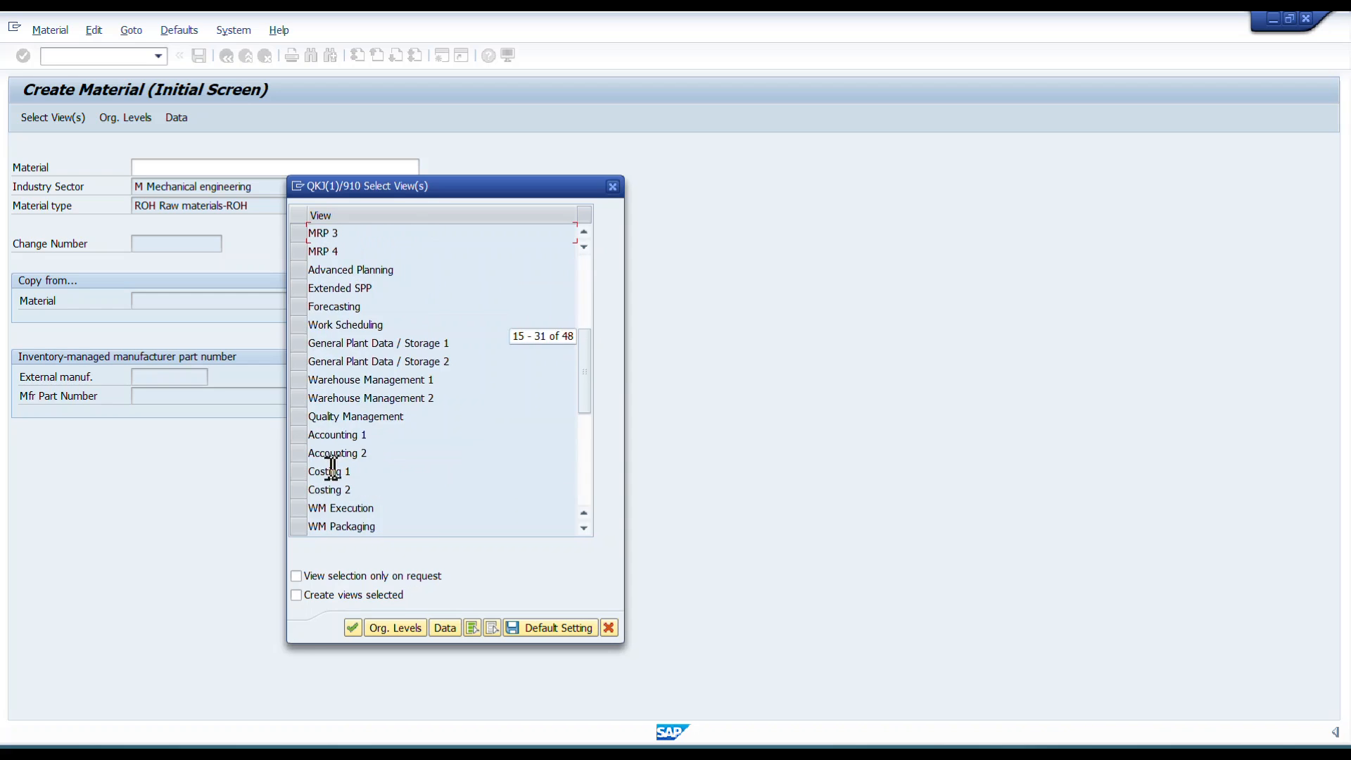
pyautogui.click(301, 342)
pyautogui.click(301, 434)
pyautogui.scroll(5, 422, 485)
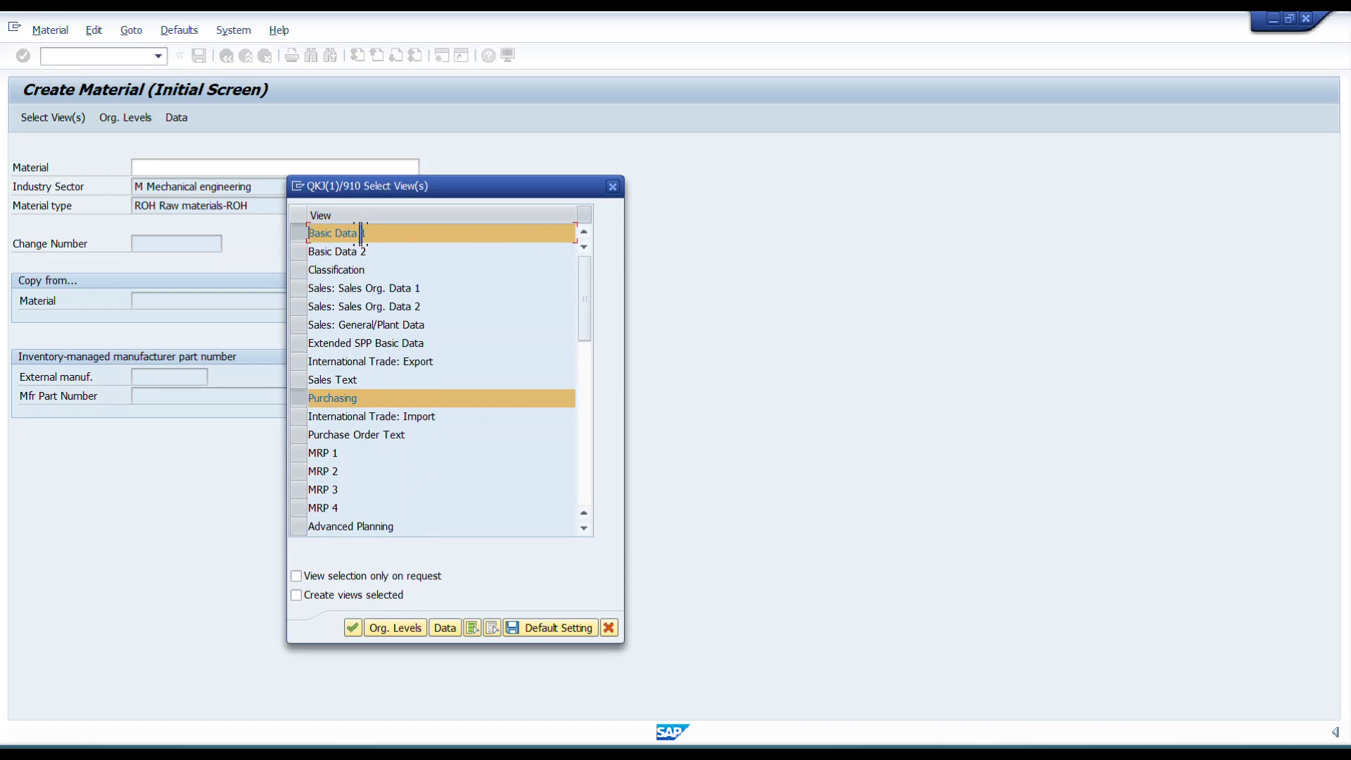
pyautogui.scroll(-5, 380, 408)
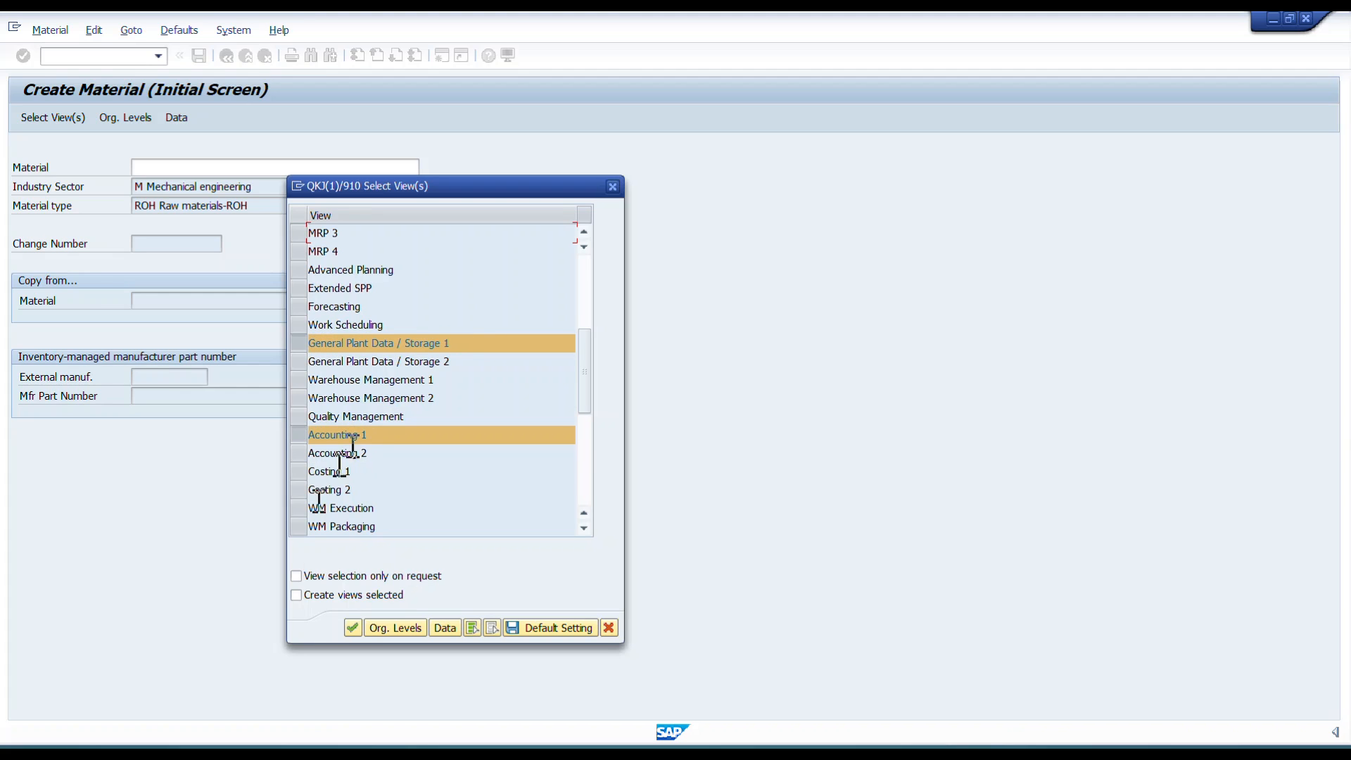
pyautogui.click(353, 628)
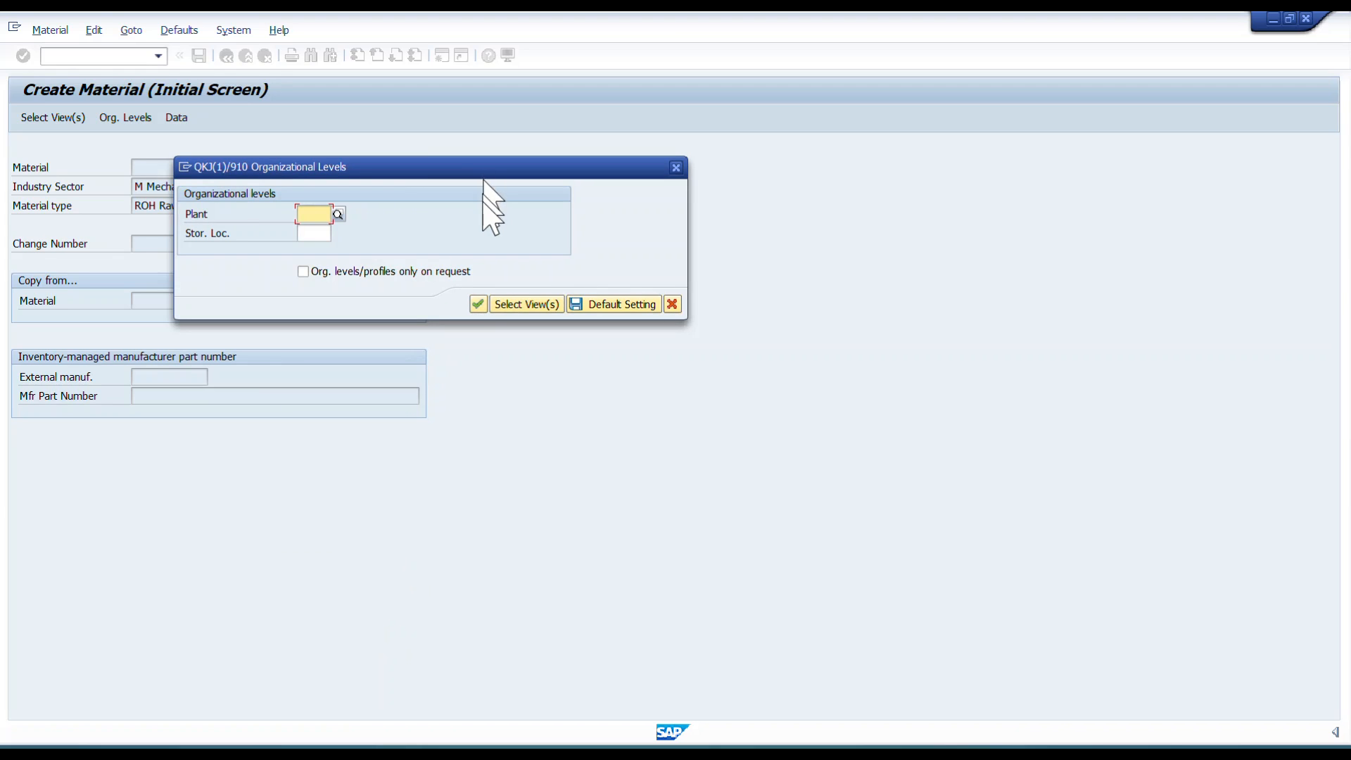
# Enter plant 0001 and storage location 0001 as organizational levels.
pyautogui.write('0001')
pyautogui.press('Tab')
pyautogui.write('0001')
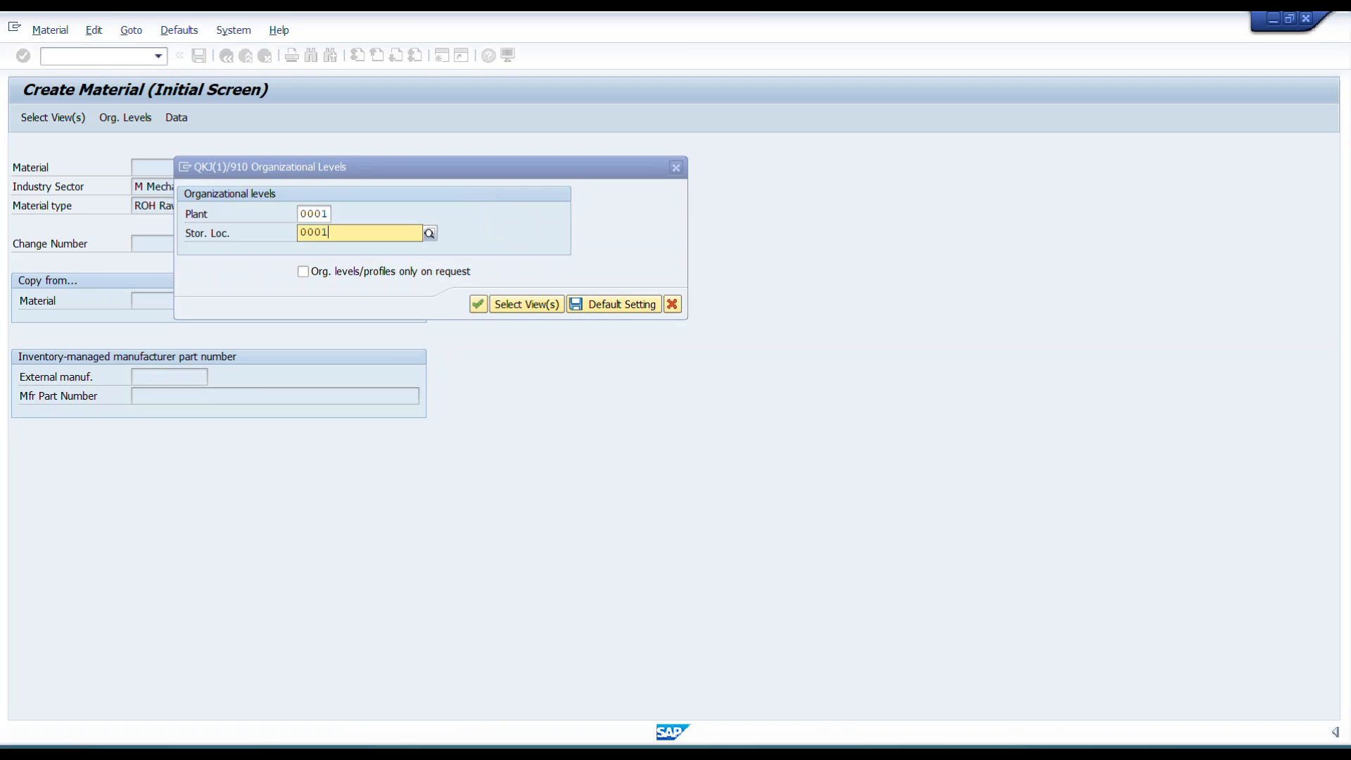
pyautogui.press('Return')
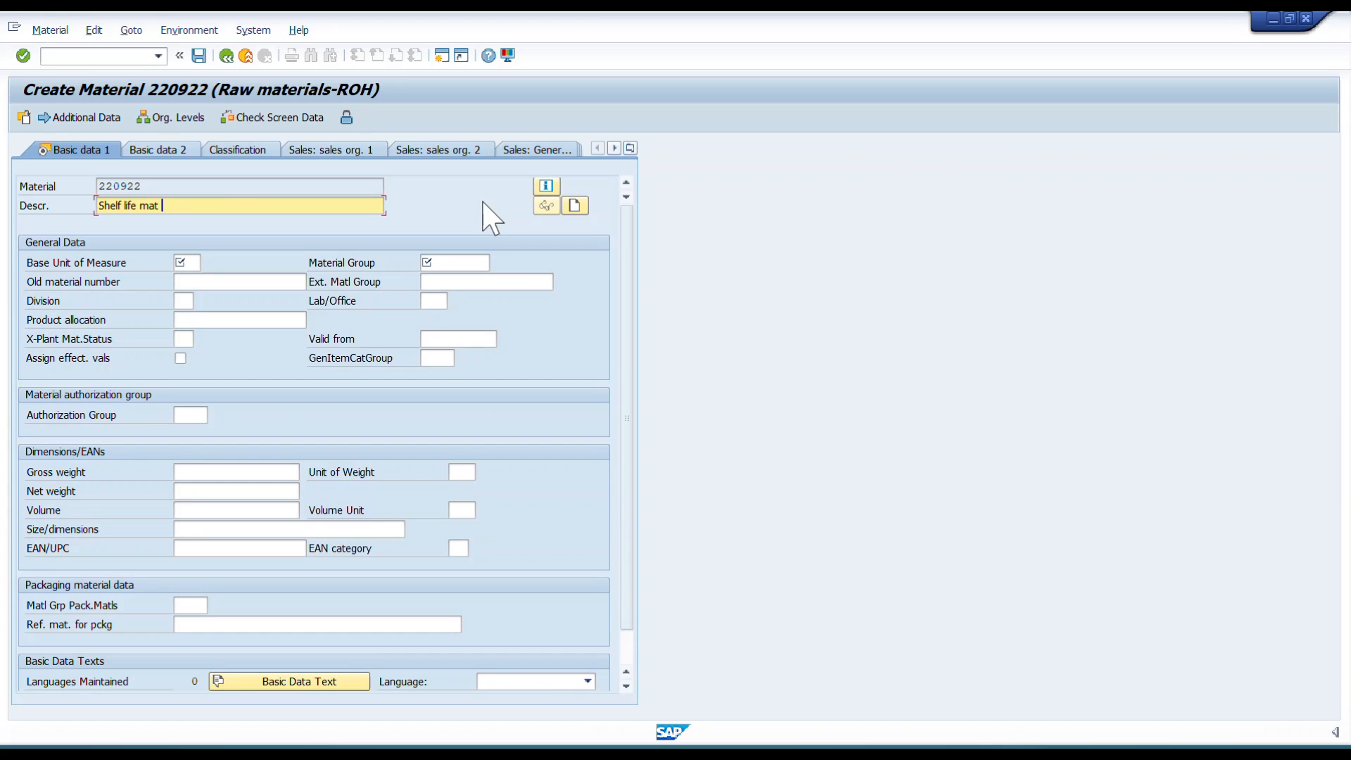
# Enter the description Shelf life mat test, base unit EA and material group 01 in Basic Data 1.
pyautogui.write('test')
pyautogui.press('Tab')
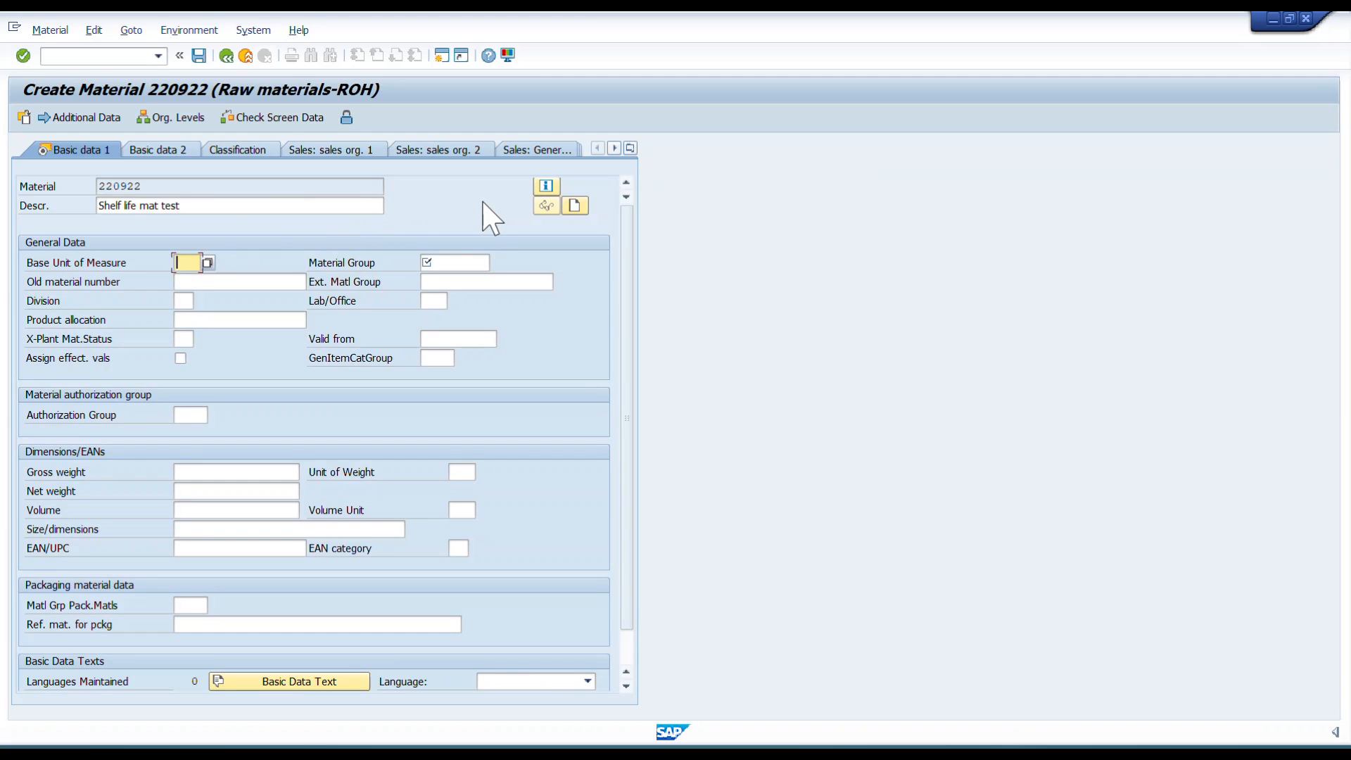
pyautogui.write('EA')
pyautogui.press('Tab')
pyautogui.write('01')
pyautogui.press('Return')
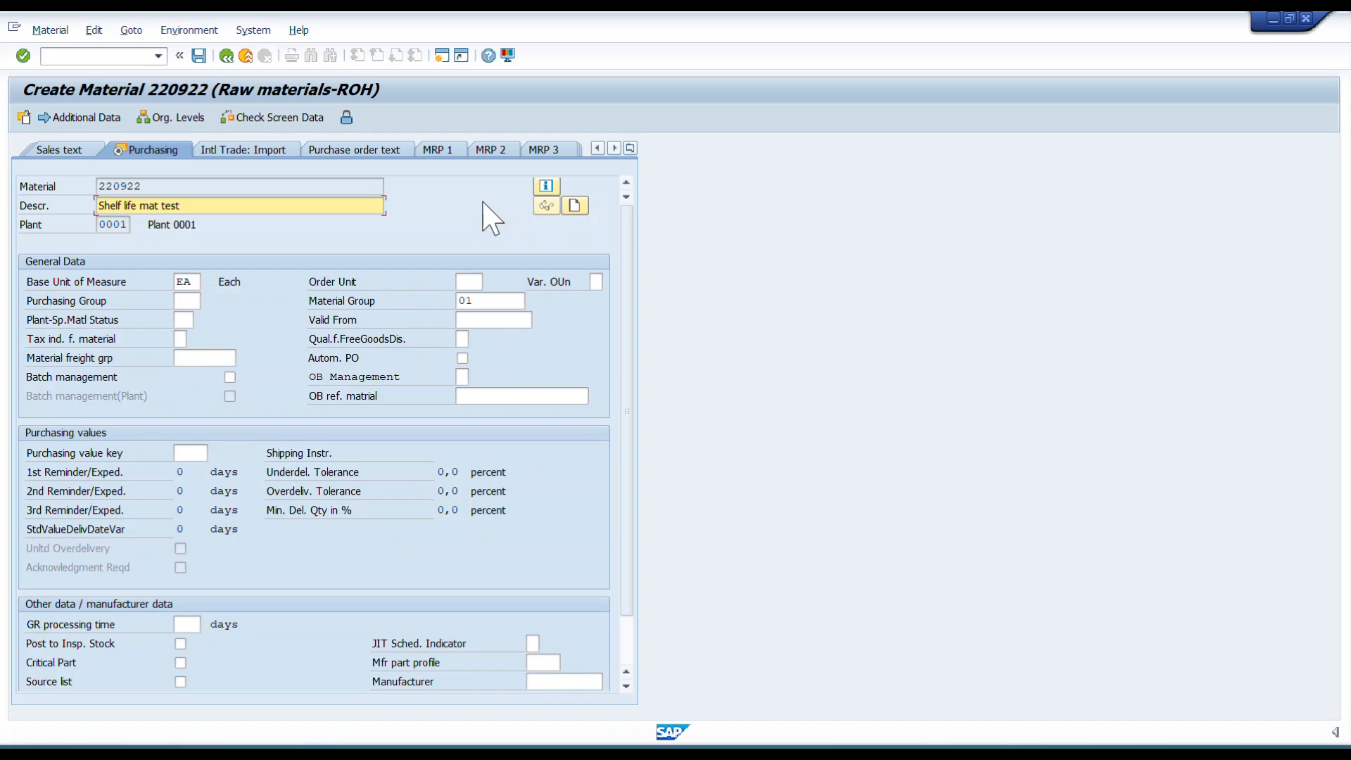
# Set purchasing group 001 in the Purchasing view and continue to the plant data view.
pyautogui.press('Tab')
pyautogui.press('Tab')
pyautogui.press('Tab')
pyautogui.press('Tab')
pyautogui.press('Tab')
pyautogui.write('001')
pyautogui.press('Tab')
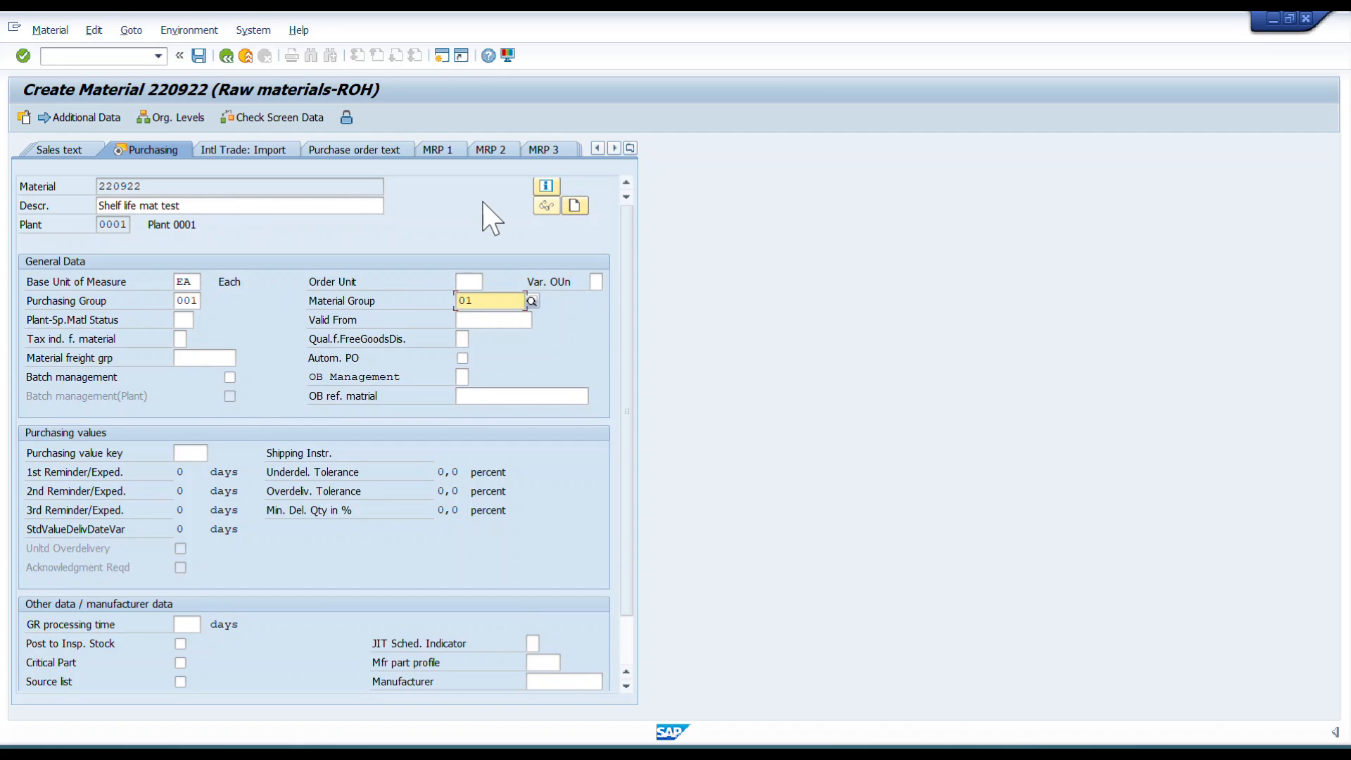
pyautogui.press('Tab')
pyautogui.press('Tab')
pyautogui.press('Tab')
pyautogui.press('Tab')
pyautogui.press('Tab')
pyautogui.press('Tab')
pyautogui.press('Tab')
pyautogui.press('Tab')
pyautogui.press('Tab')
pyautogui.press('Tab')
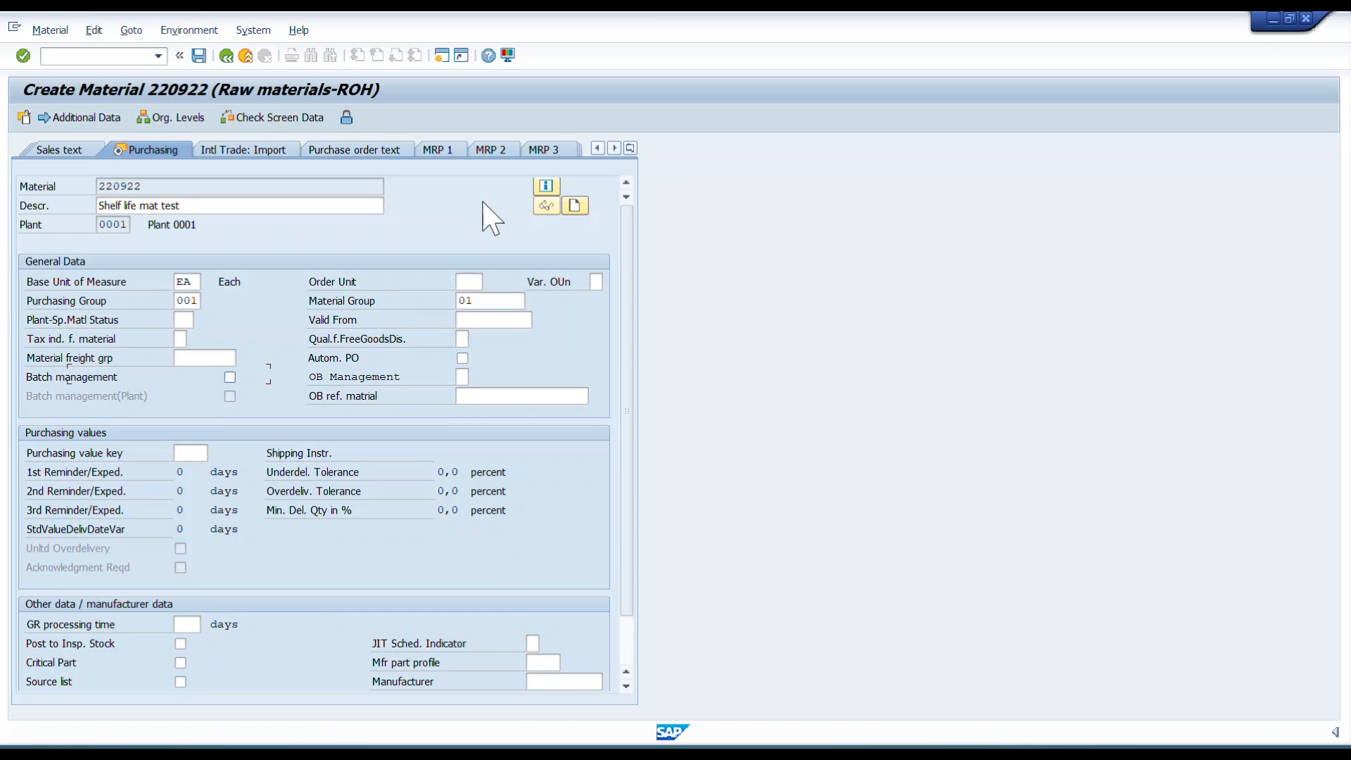
pyautogui.press('Tab')
pyautogui.press('Return')
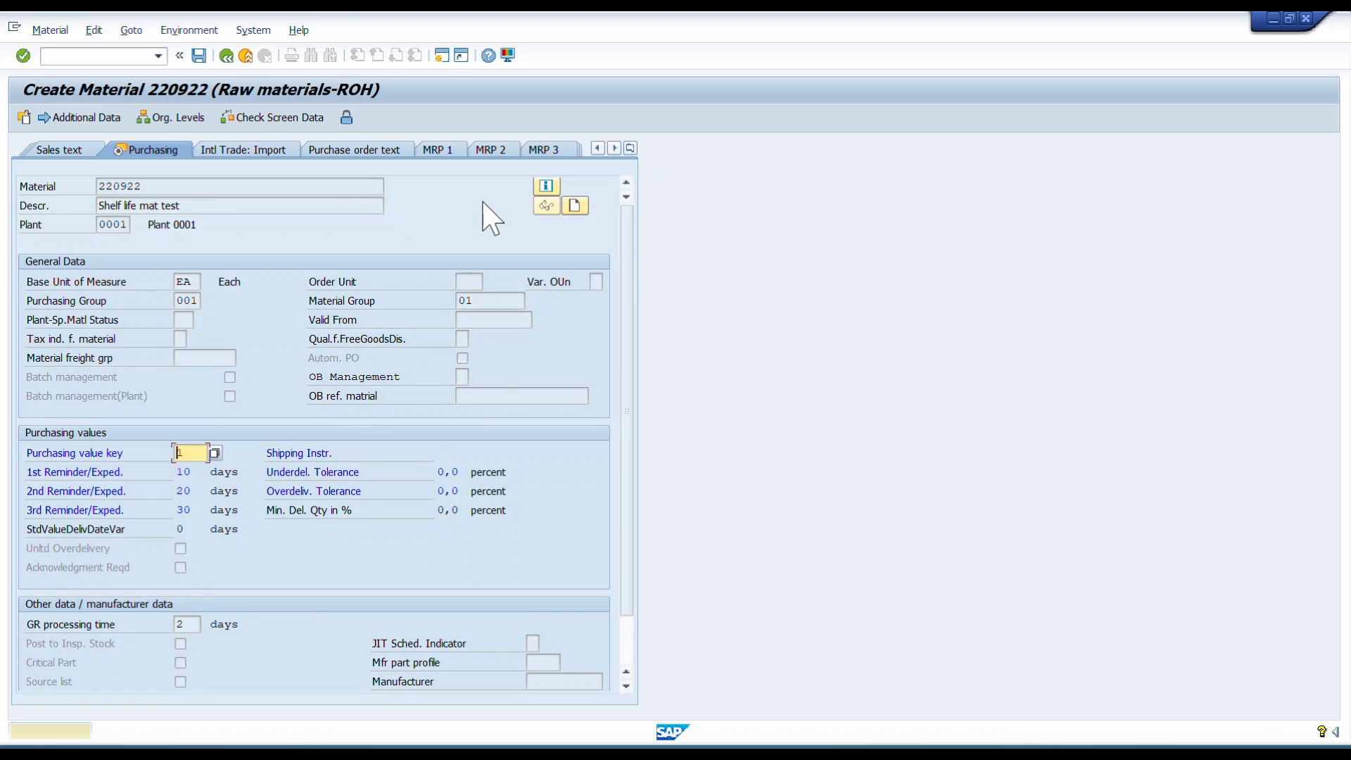
pyautogui.press('Return')
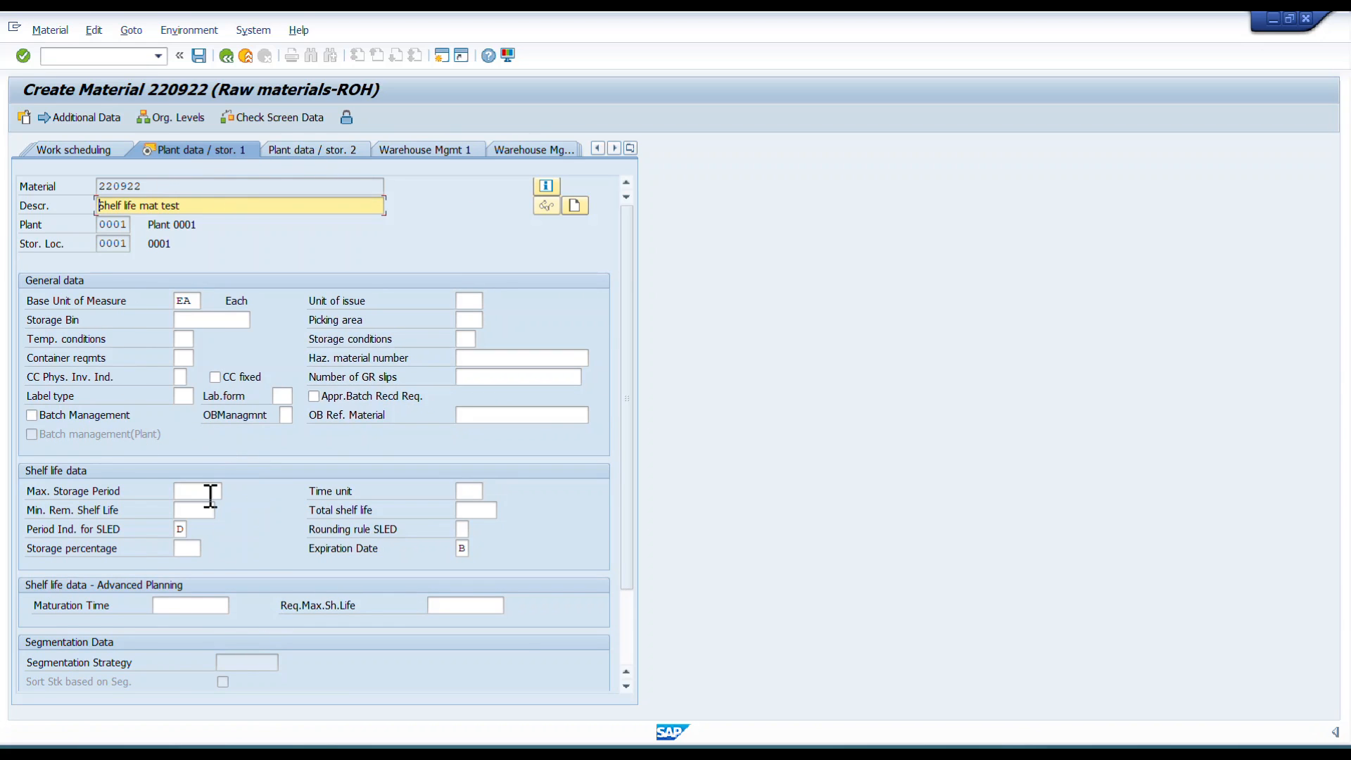
# Set the maximum storage period to 50 in the shelf life data and browse the time unit options.
pyautogui.moveTo(25, 474); pyautogui.dragTo(555, 547)
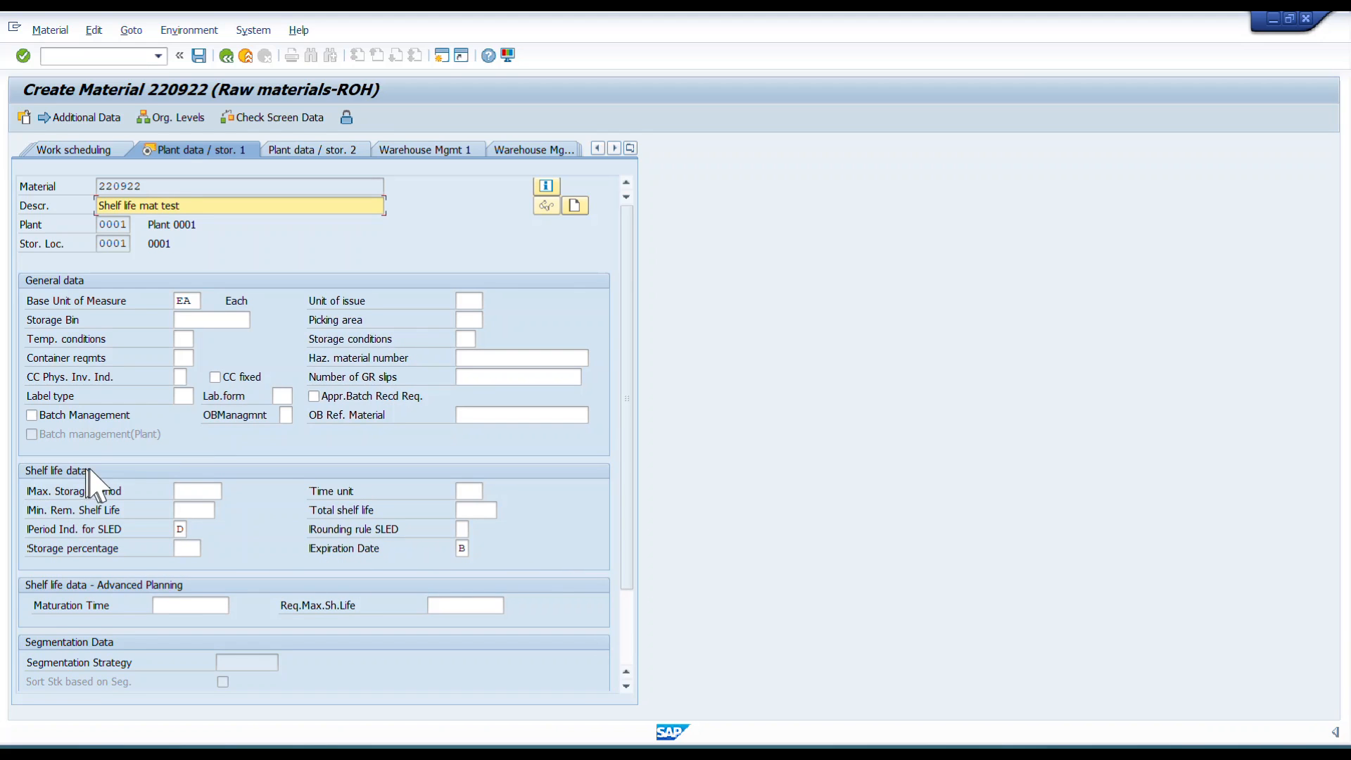
pyautogui.click(197, 490)
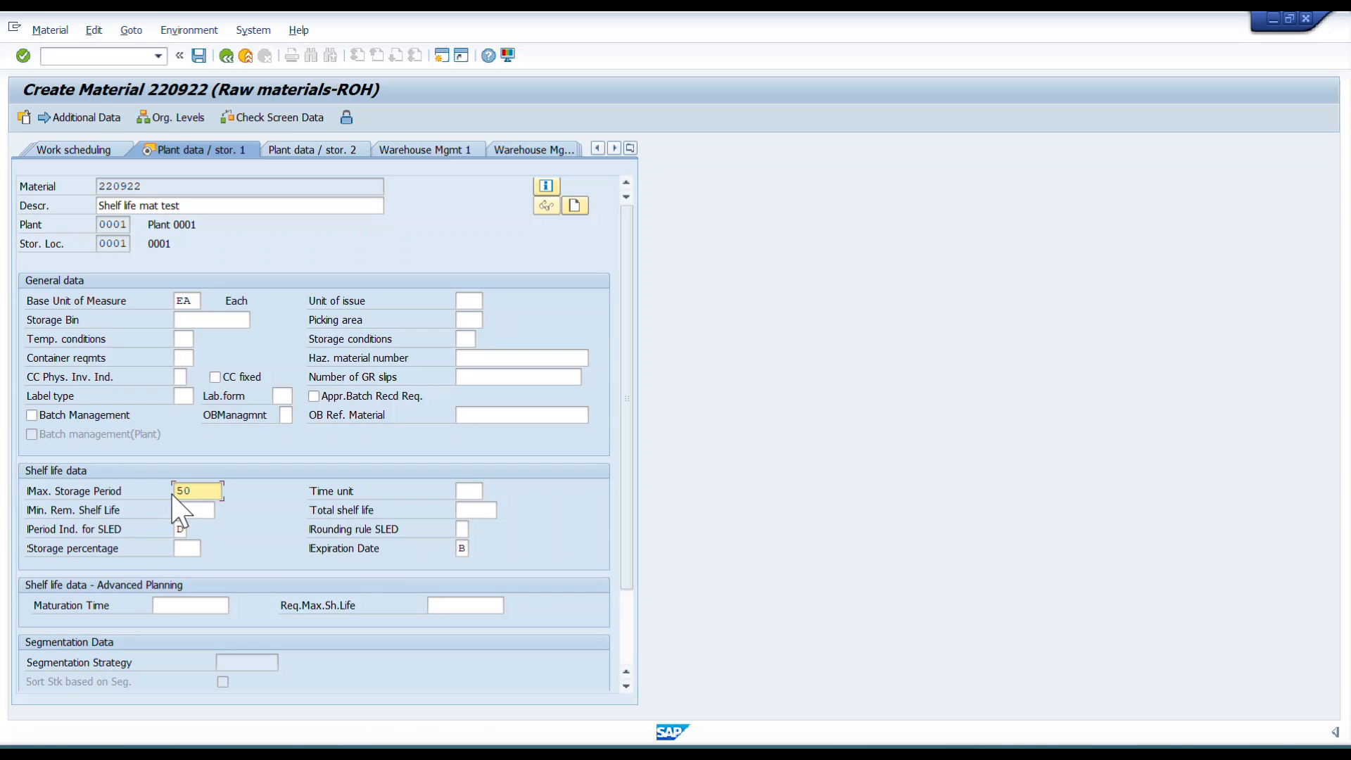
pyautogui.write('50')
pyautogui.press('BackSpace')
pyautogui.write('50')
pyautogui.press('Tab')
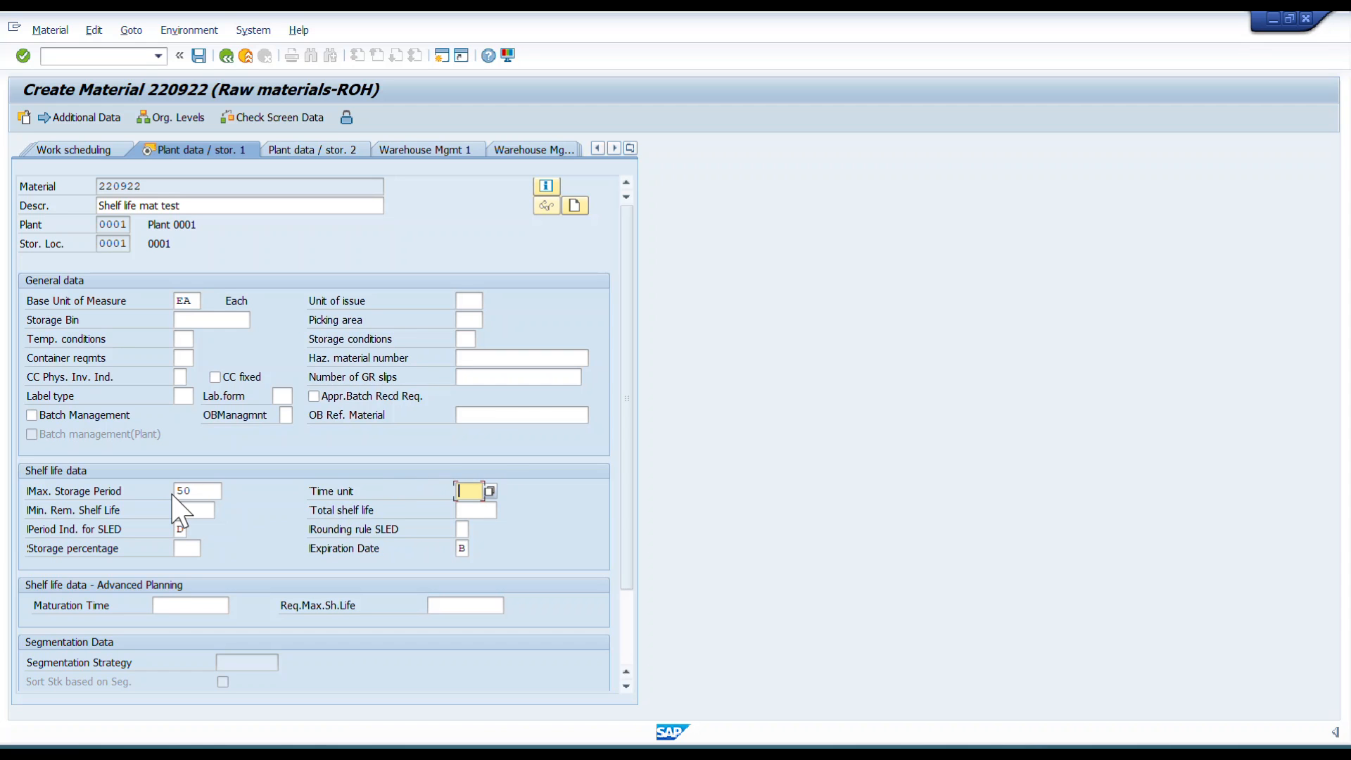
pyautogui.click(492, 491)
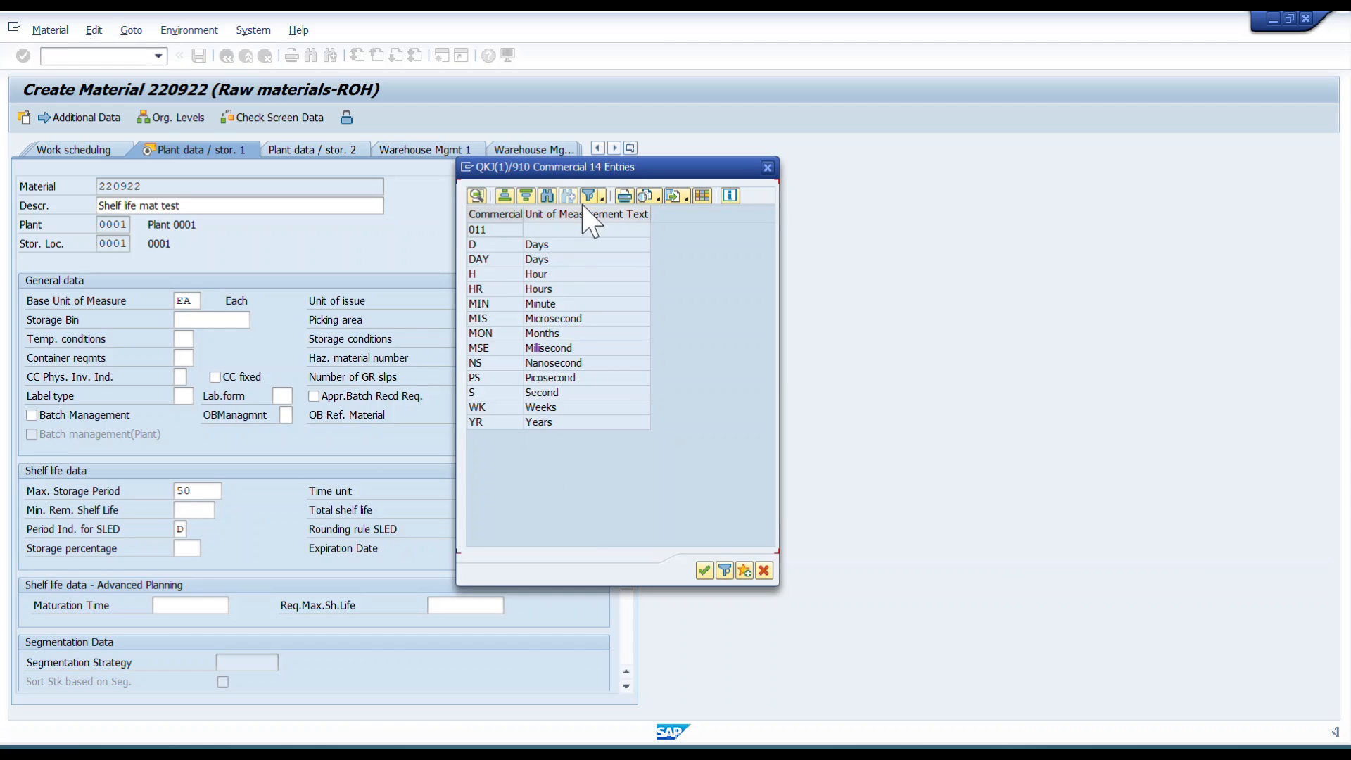
pyautogui.click(764, 570)
# Set the total shelf life to 50 and the minimum remaining shelf life to 30, then confirm.
pyautogui.click(188, 510)
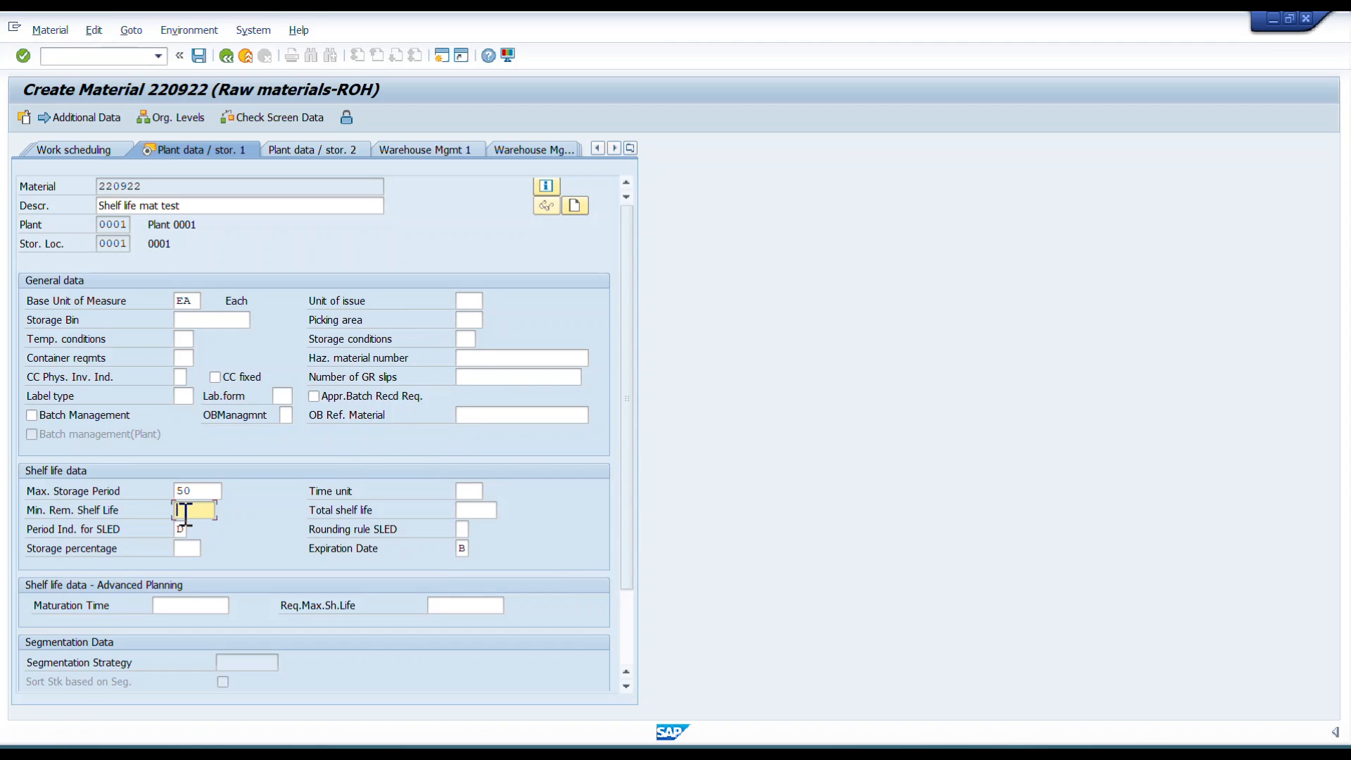
pyautogui.click(487, 509)
pyautogui.write('50')
pyautogui.click(204, 509)
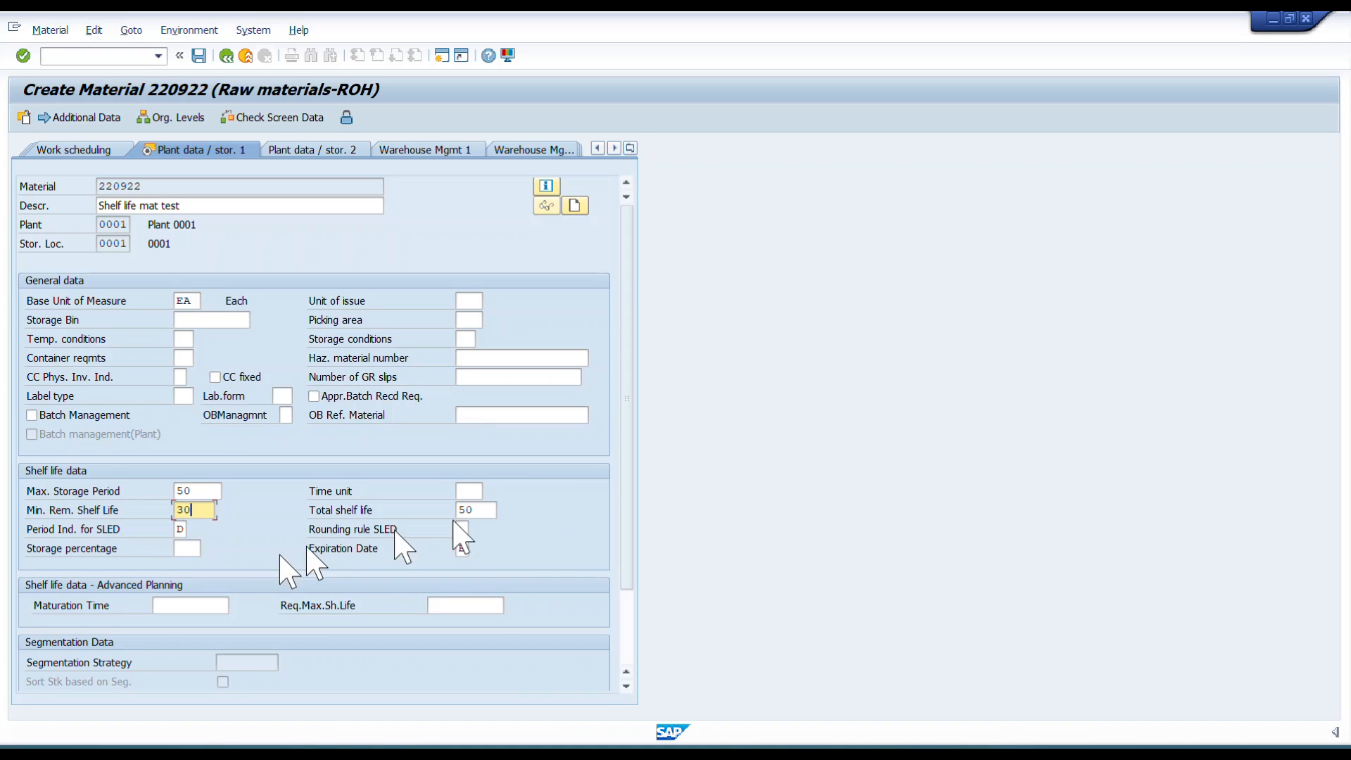
pyautogui.click(478, 510)
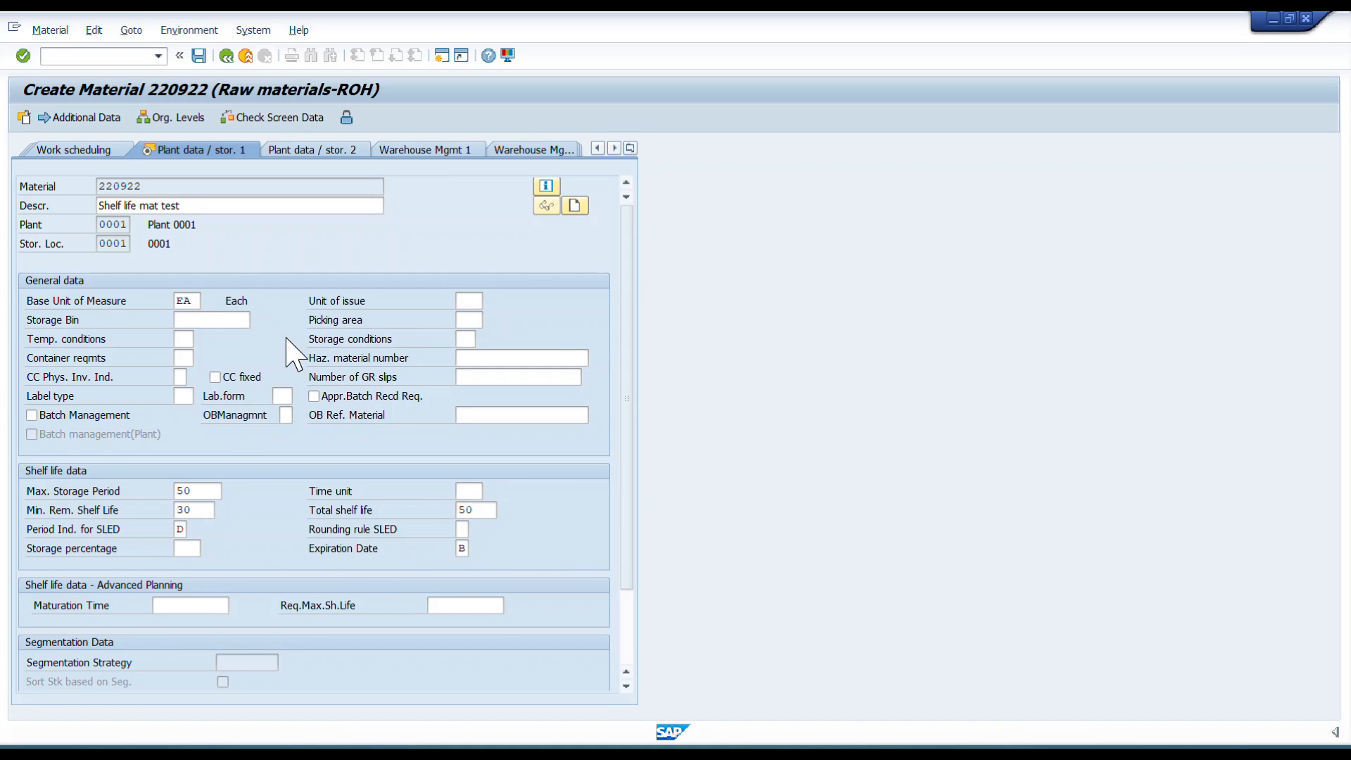
pyautogui.press('Return')
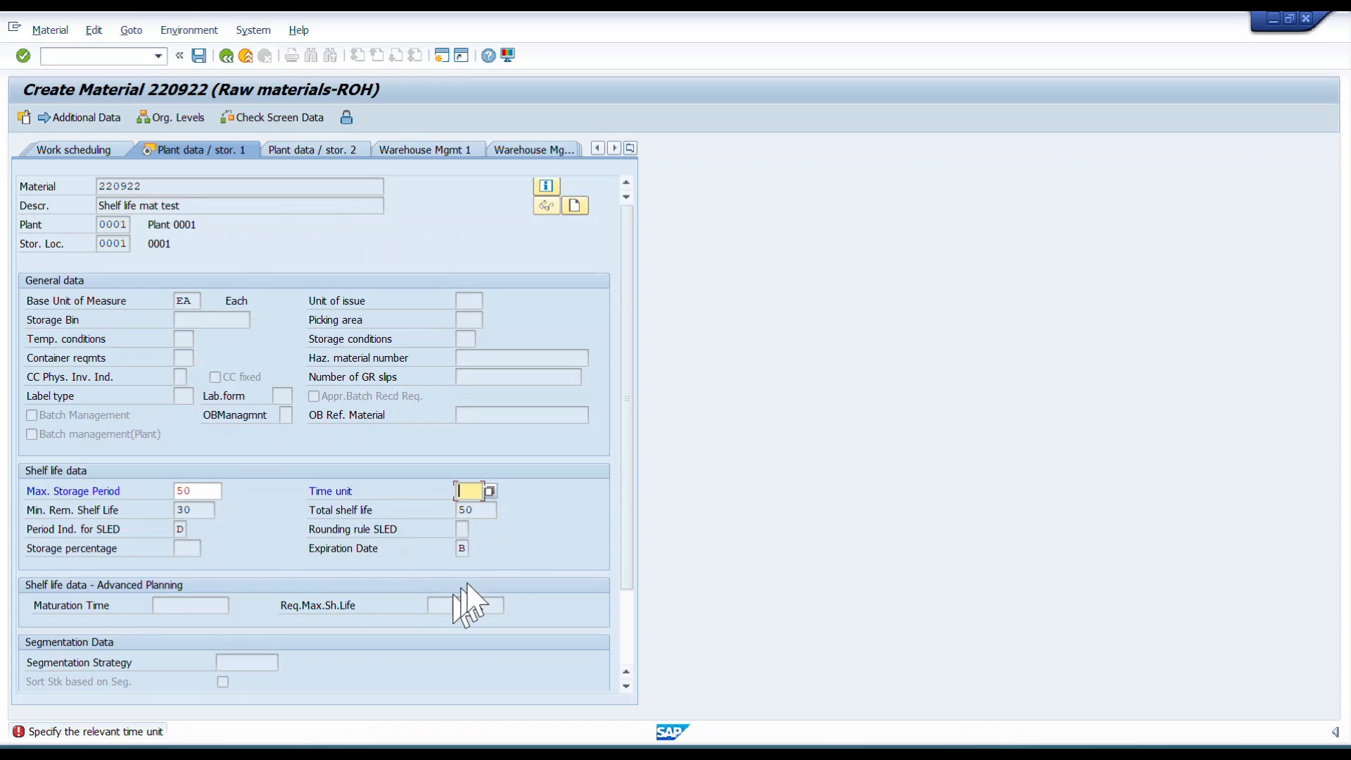
# Set the shelf life time unit to D and continue to the accounting view.
pyautogui.write('D')
pyautogui.press('Return')
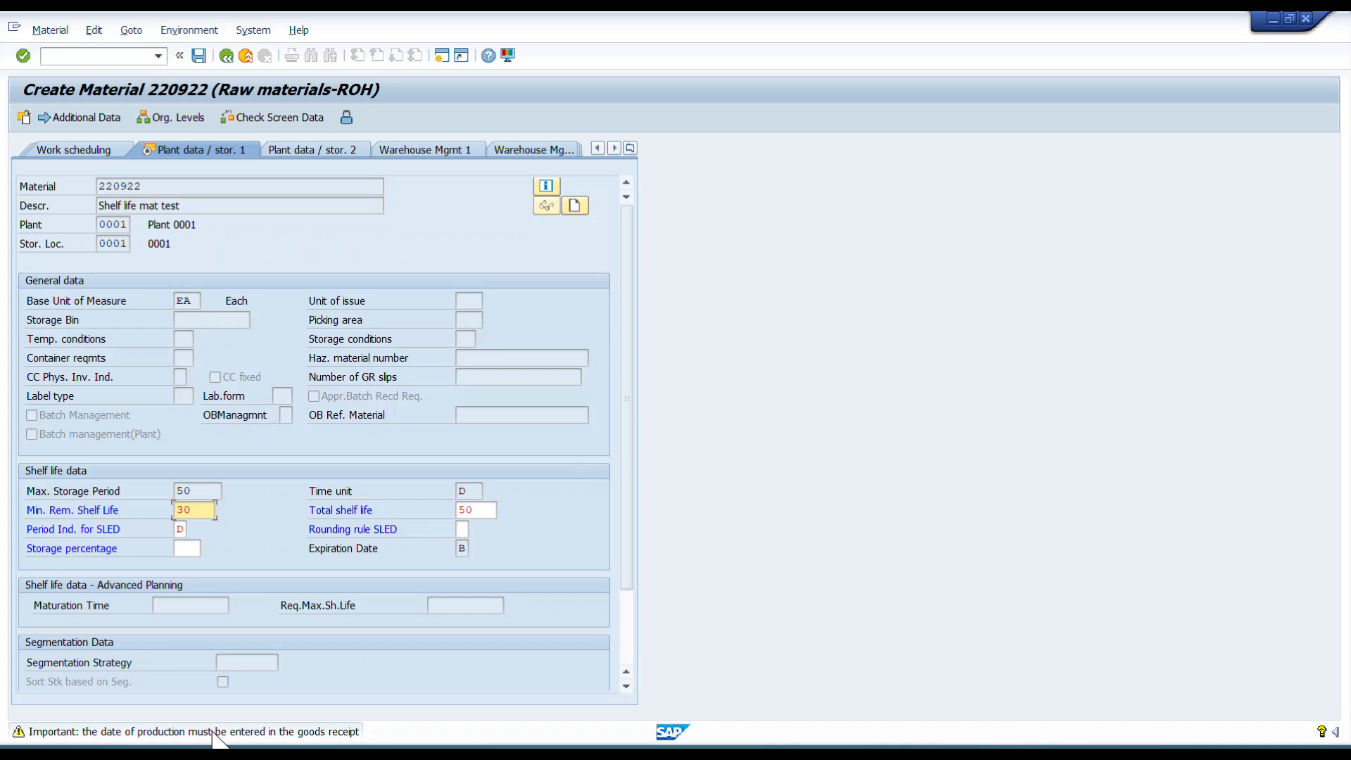
pyautogui.moveTo(211, 509); pyautogui.dragTo(165, 510)
pyautogui.click(143, 509)
pyautogui.press('Return')
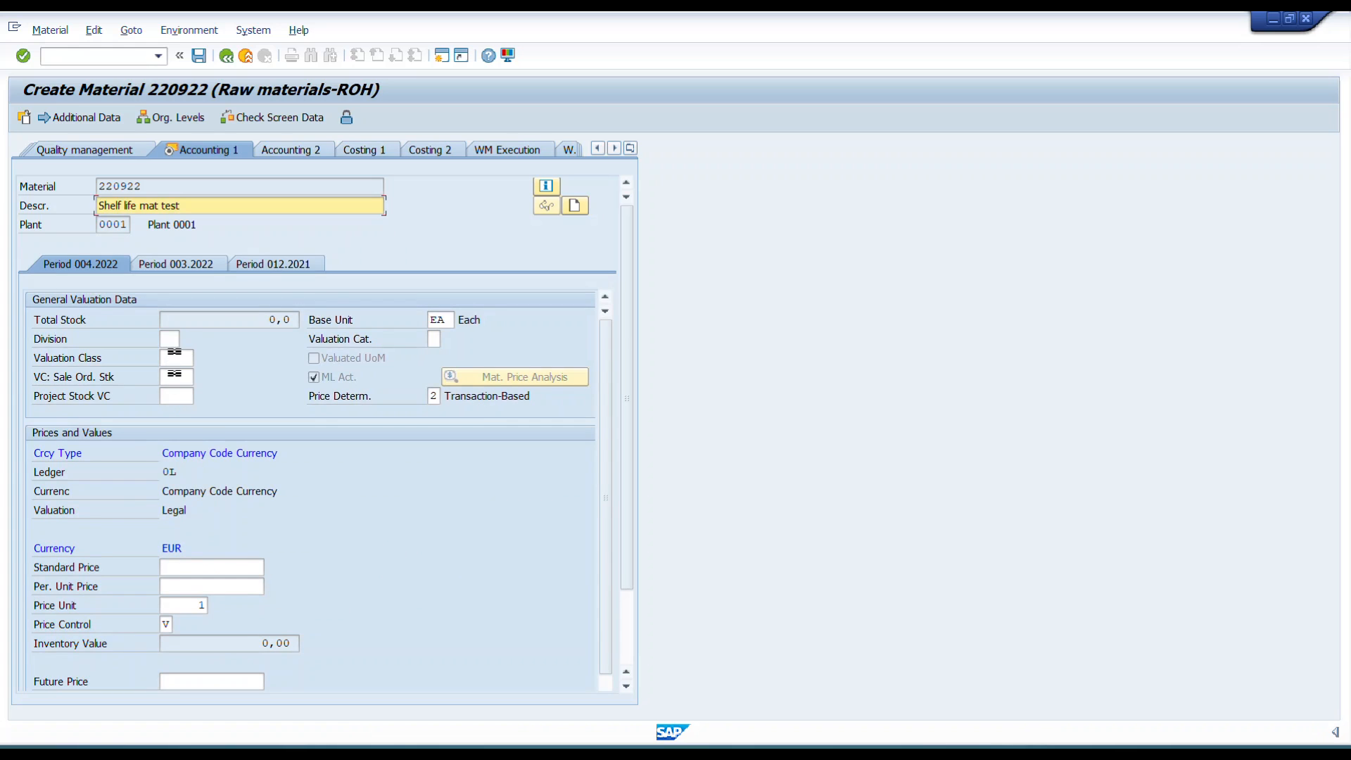
# Set valuation class 3000, standard price 10 and per-unit price 1, then save the material.
pyautogui.click(171, 357)
pyautogui.press('Down')
pyautogui.press('Return')
pyautogui.press('Tab')
pyautogui.press('Tab')
pyautogui.press('Tab')
pyautogui.press('Tab')
pyautogui.write('10')
pyautogui.press('Tab')
pyautogui.write('1')
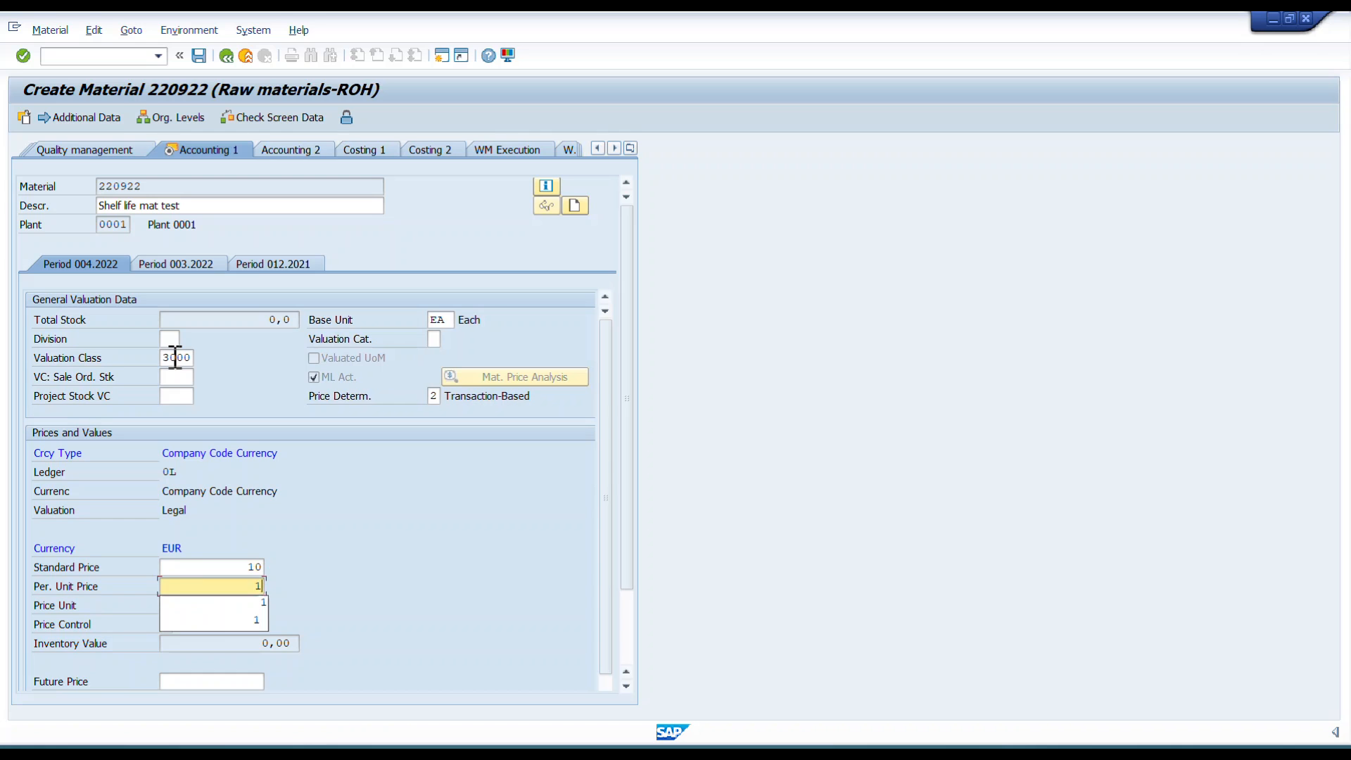
pyautogui.press('Return')
pyautogui.press('Return')
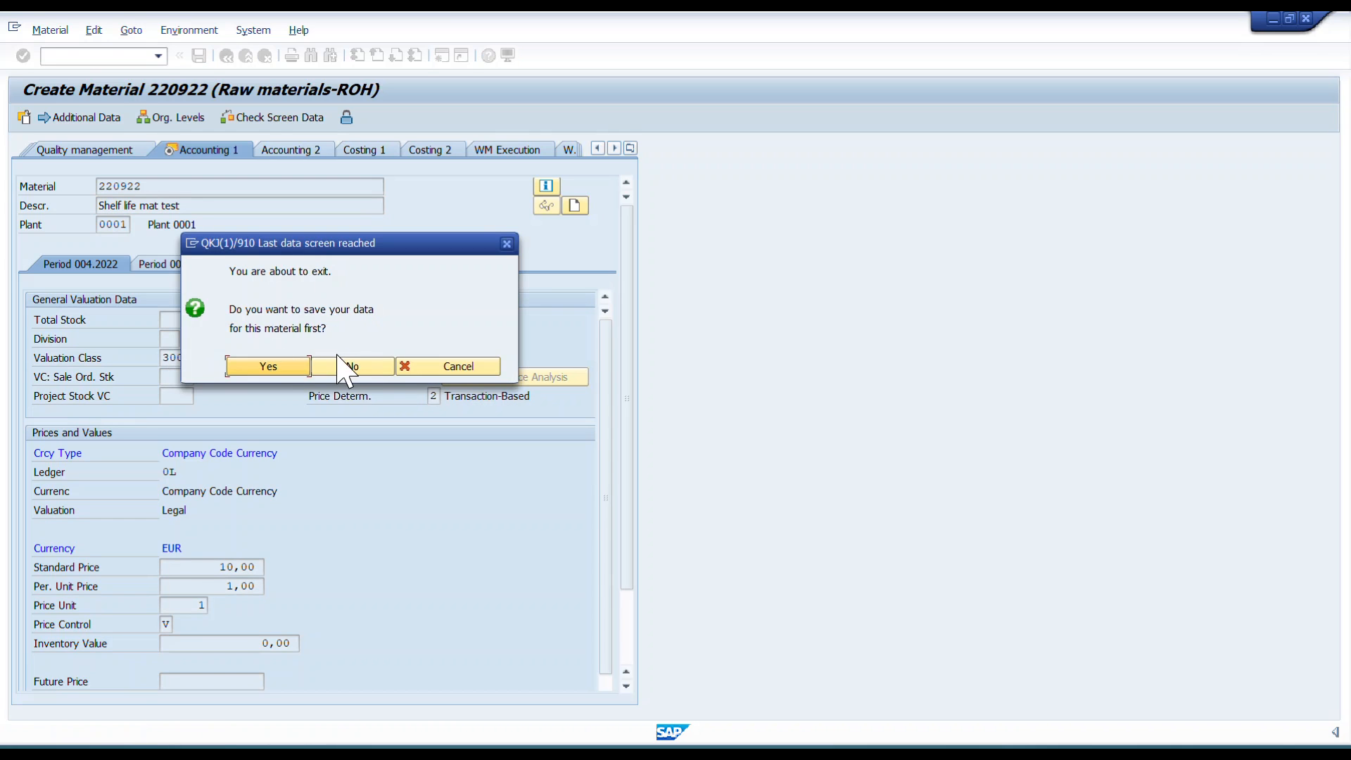
pyautogui.click(268, 366)
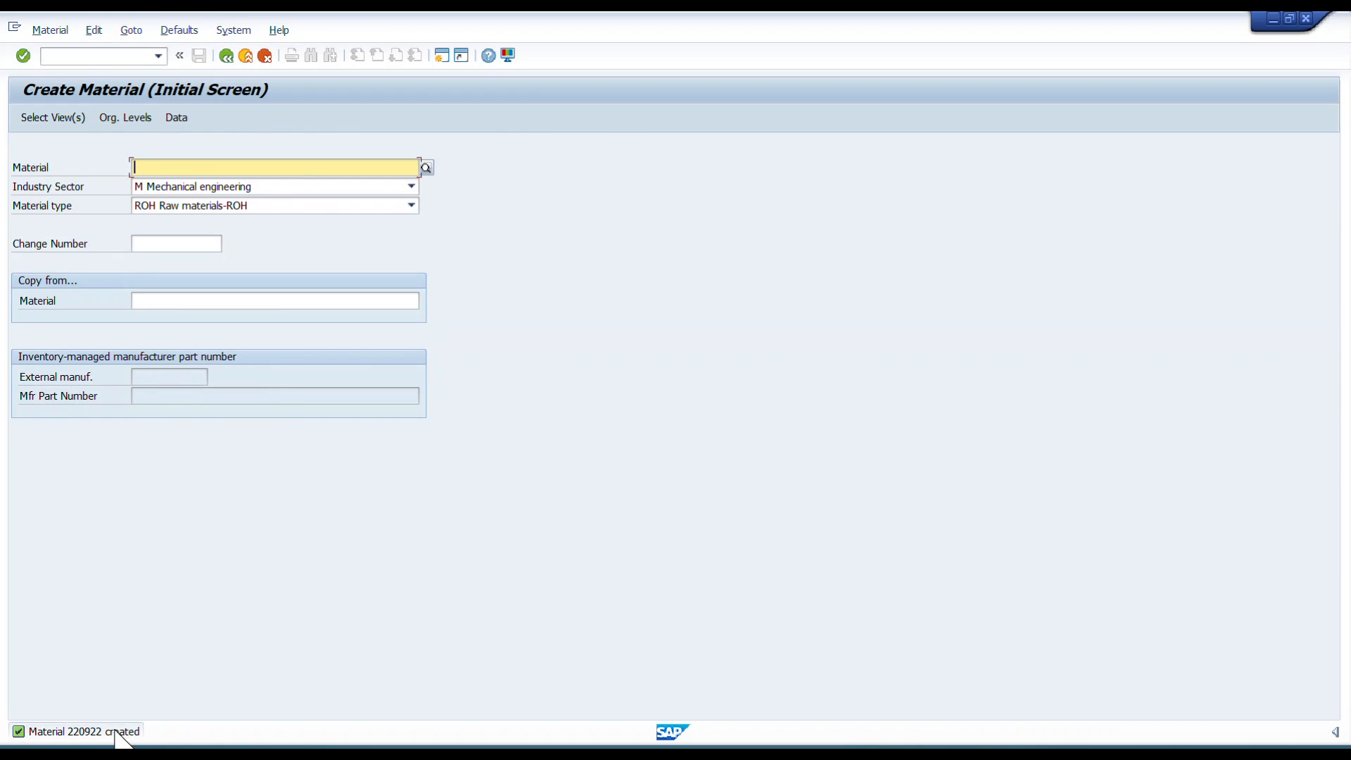
pyautogui.hotkey('alt', 'Tab')
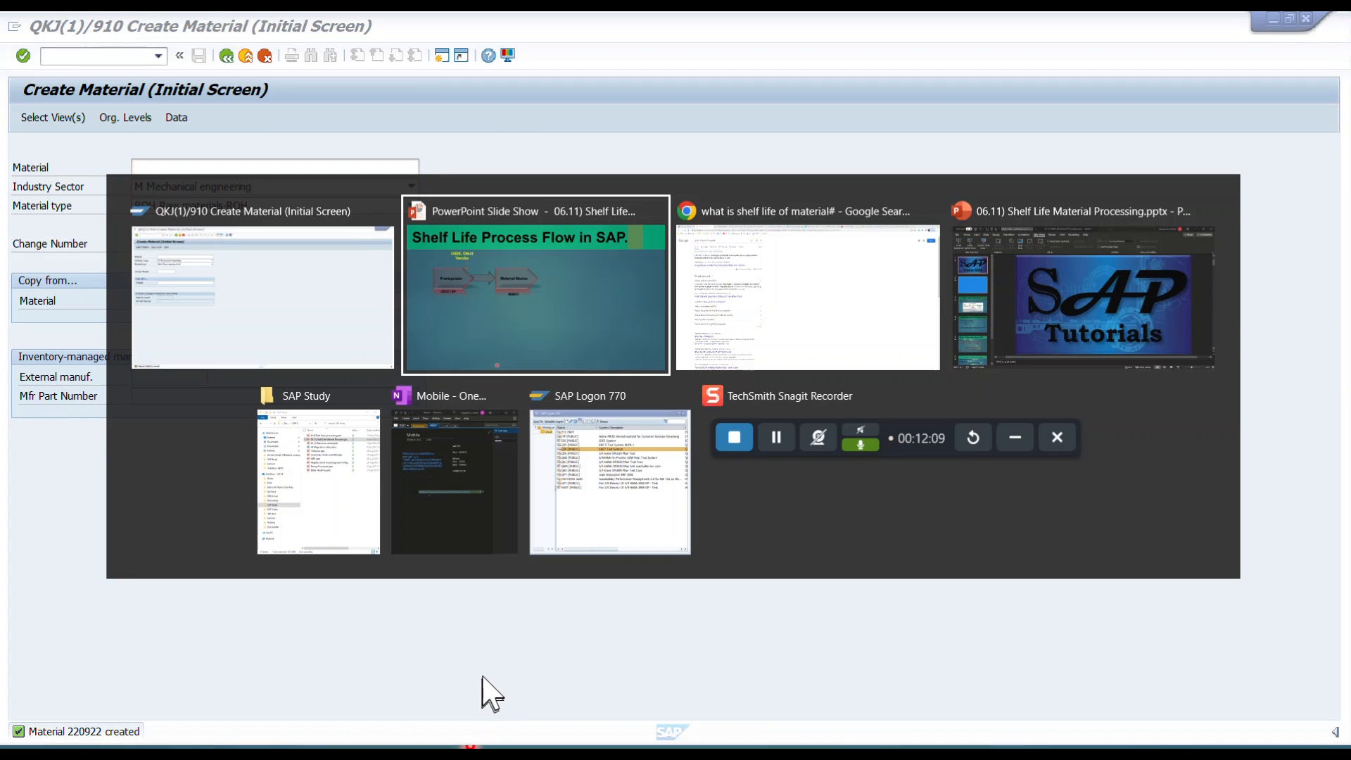
pyautogui.hotkey('alt', 'Tab')
pyautogui.hotkey('alt', 'Tab')
pyautogui.hotkey('alt', 'Tab')
pyautogui.hotkey('alt', 'Tab')
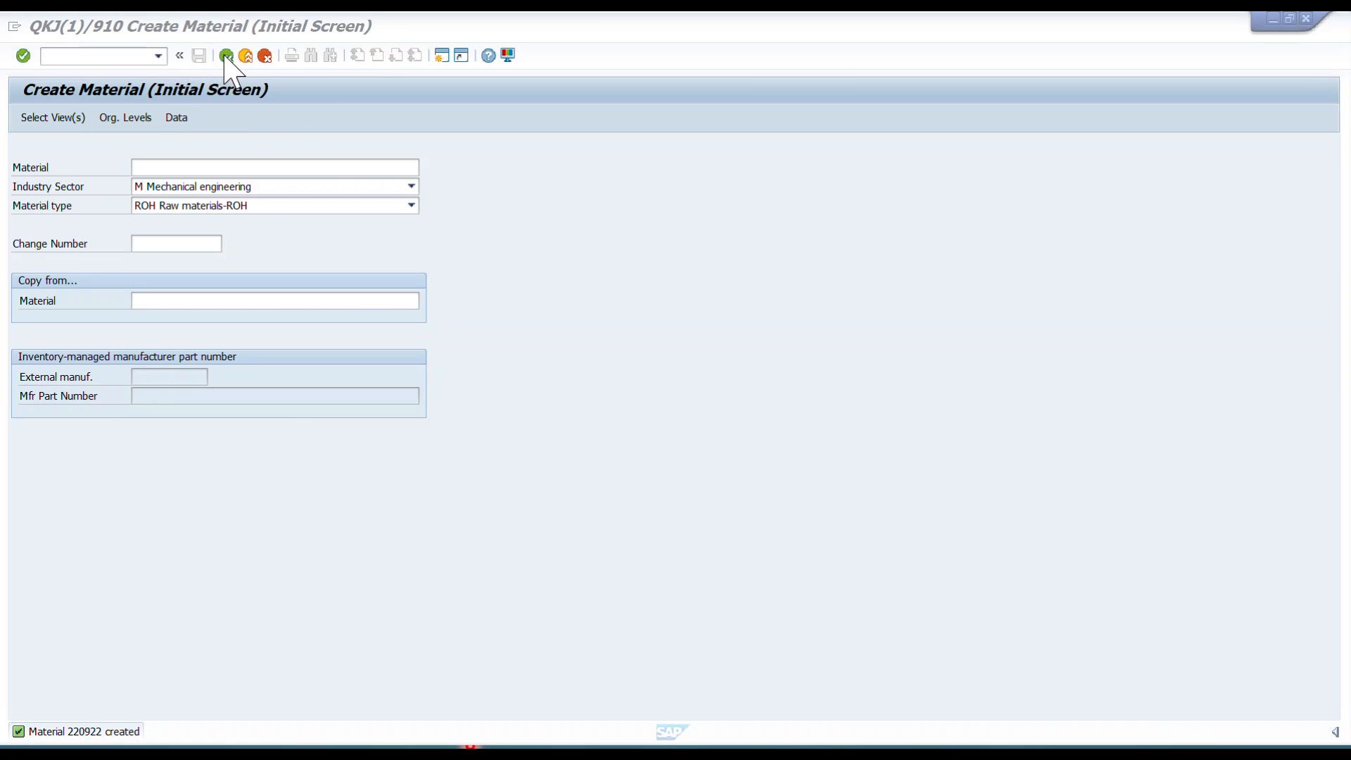
pyautogui.hotkey('alt', 'Tab')
pyautogui.press('Tab')
pyautogui.press('Tab')
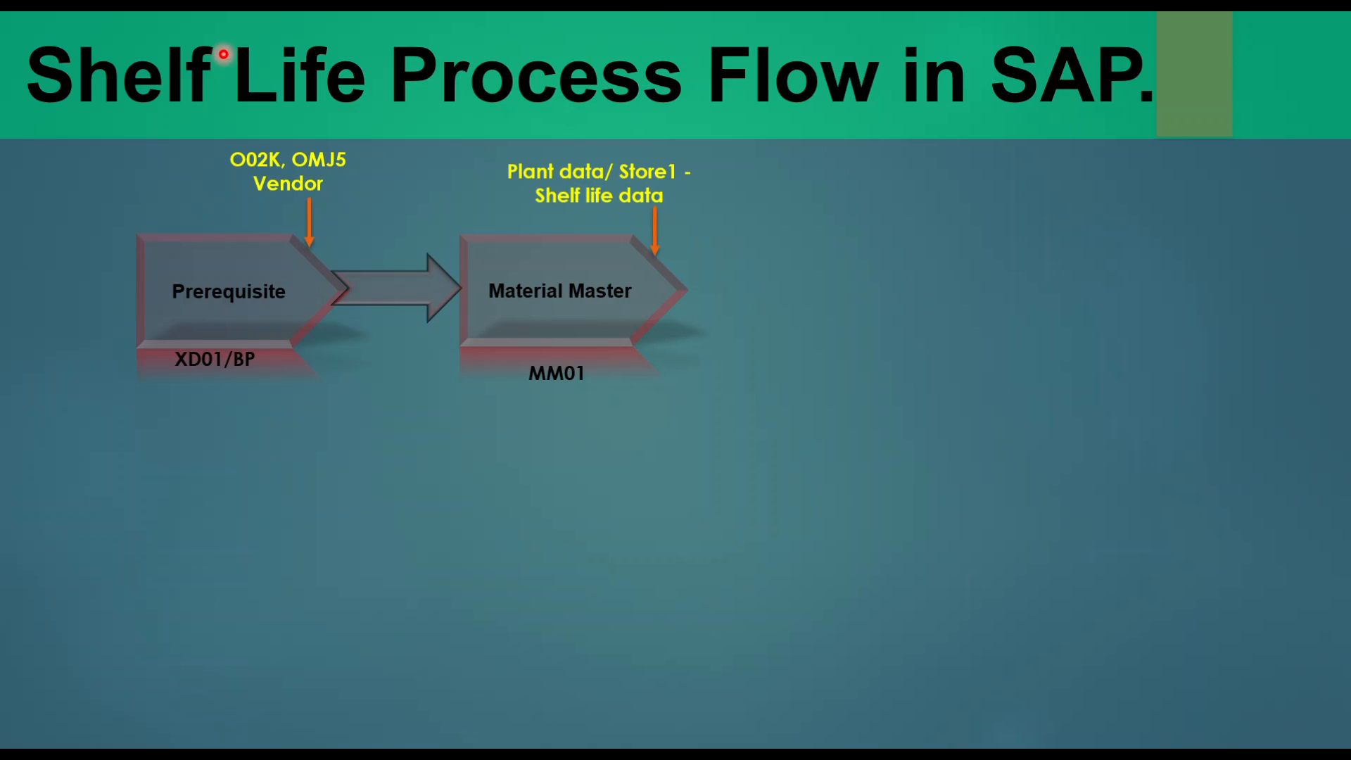
pyautogui.press('Right')
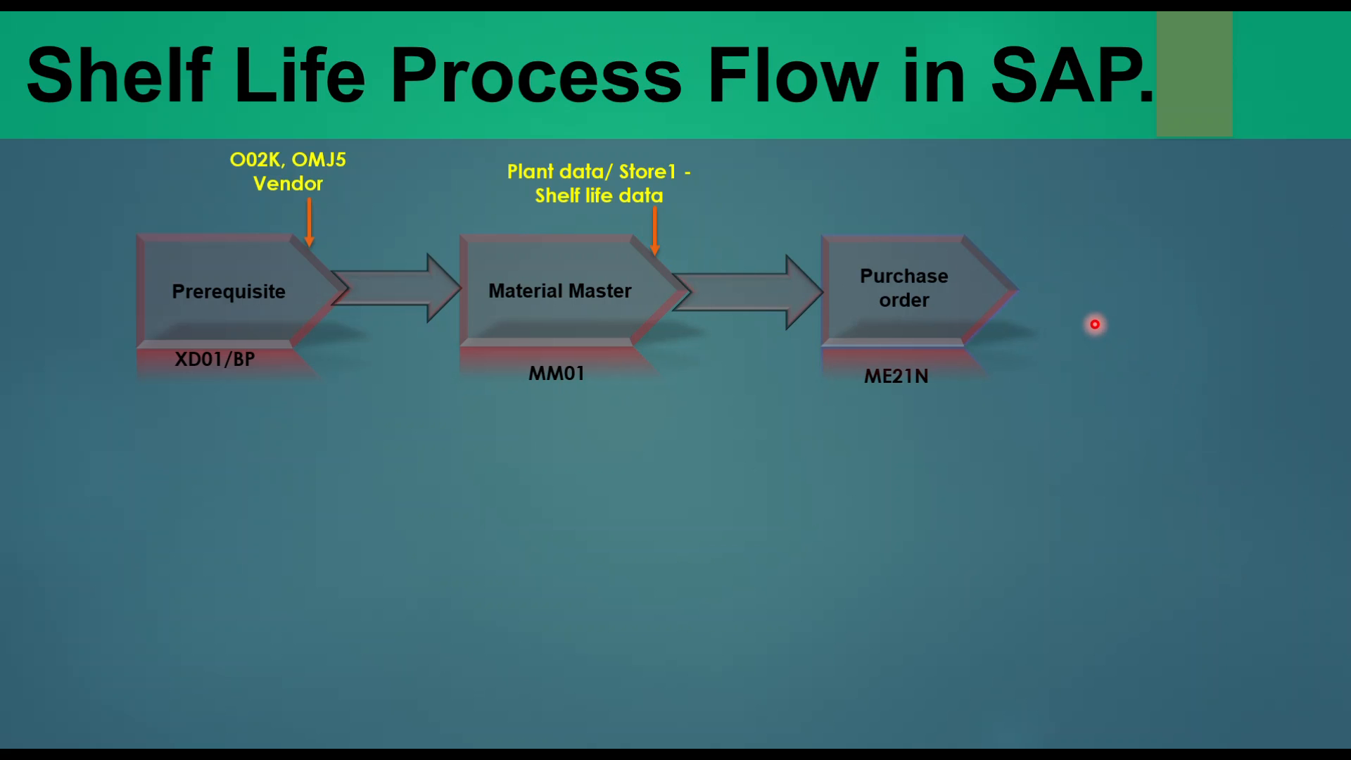
pyautogui.hotkey('alt', 'Tab')
pyautogui.press('Tab')
pyautogui.click(1100, 340)
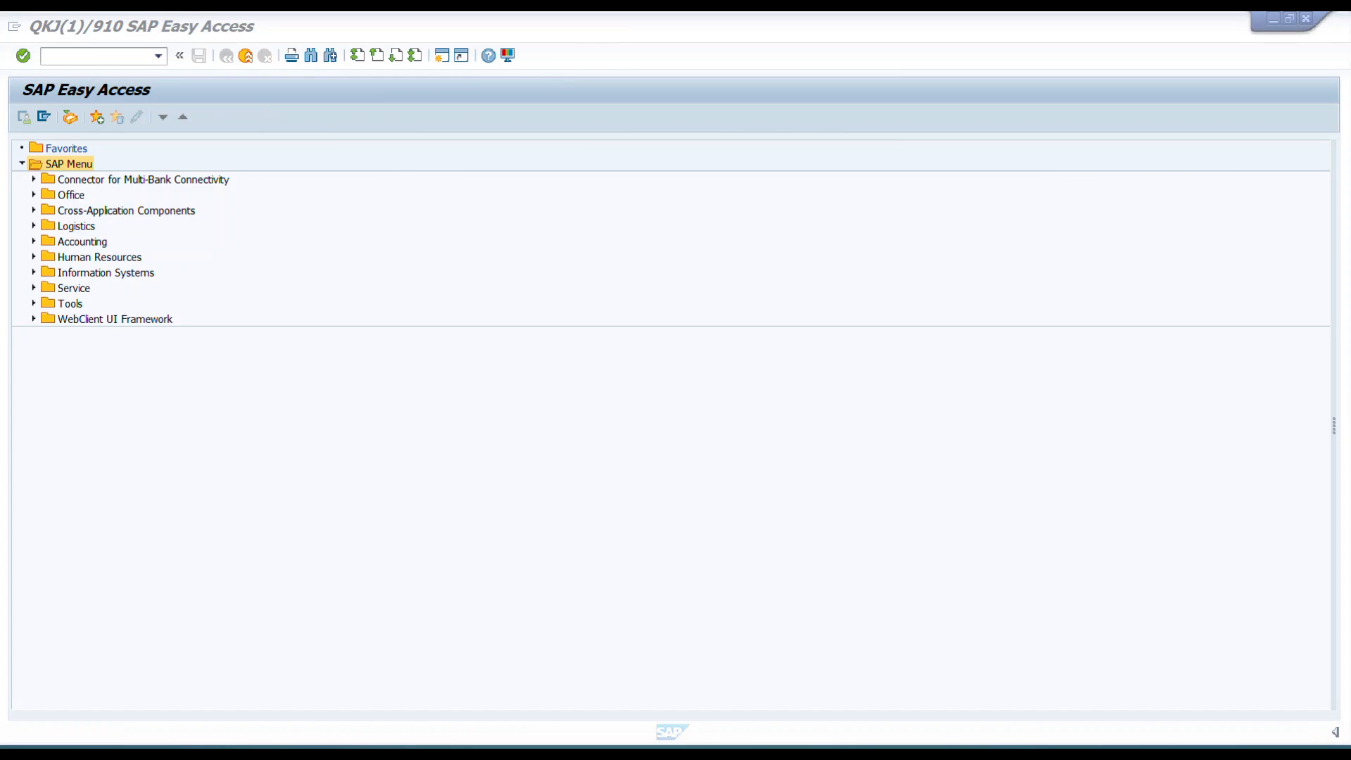
# Start ME21N and enter purchasing organization 0001, purchasing group 001 and company code 0001.
pyautogui.click(98, 58)
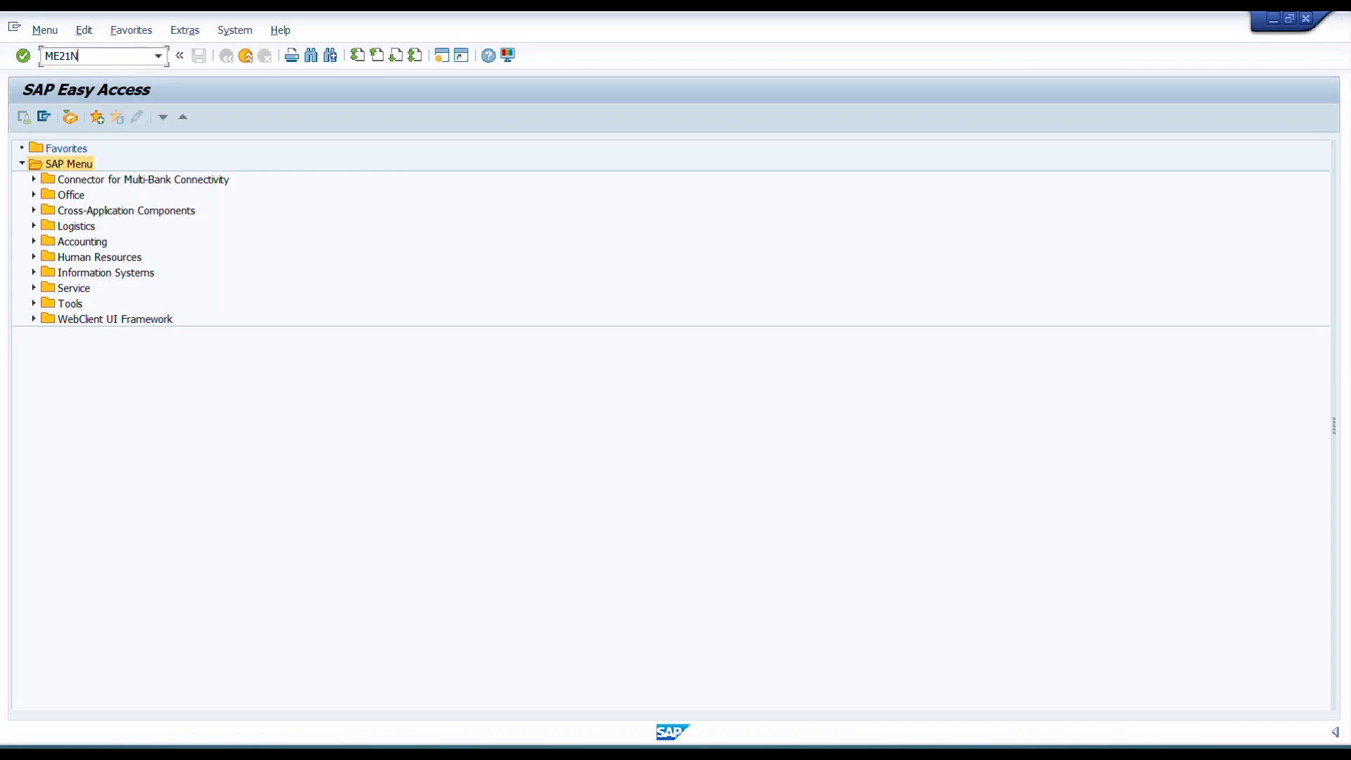
pyautogui.press('Return')
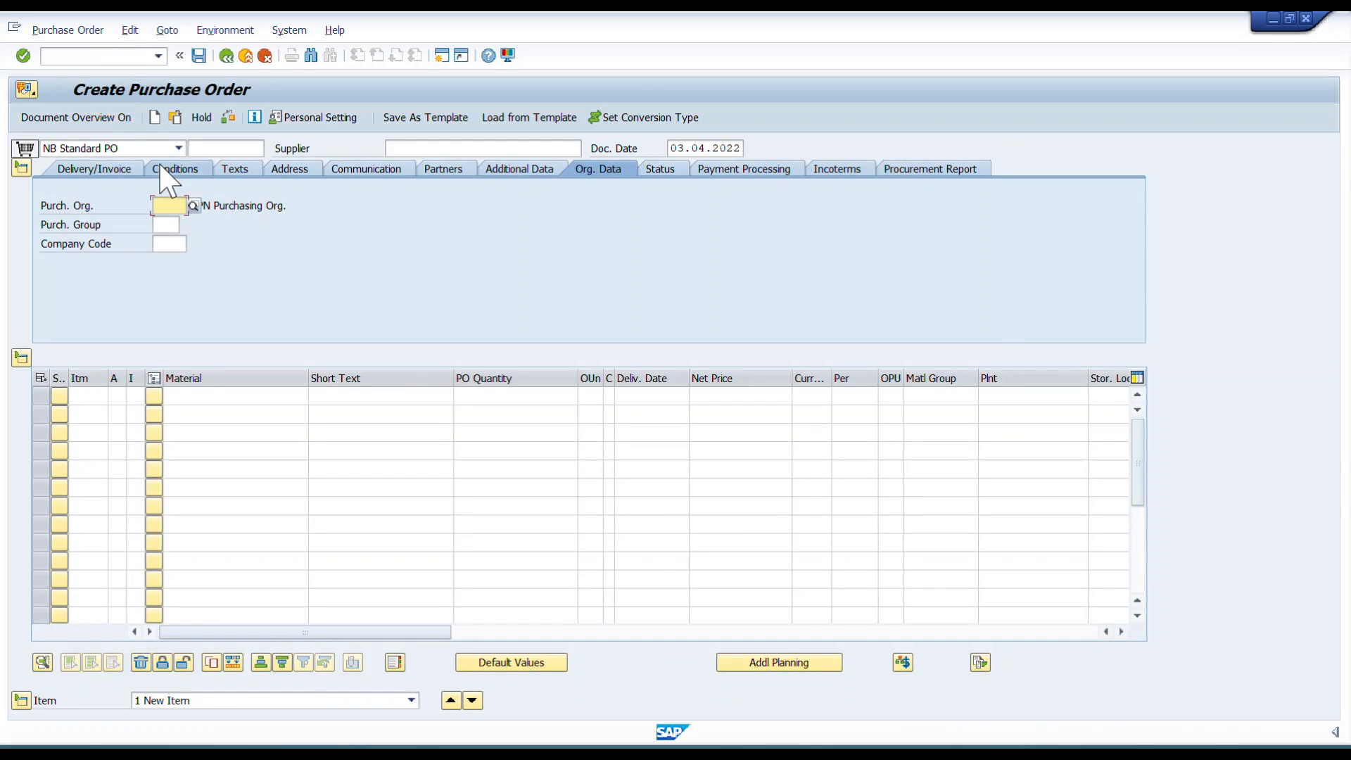
pyautogui.click(164, 204)
pyautogui.click(166, 222)
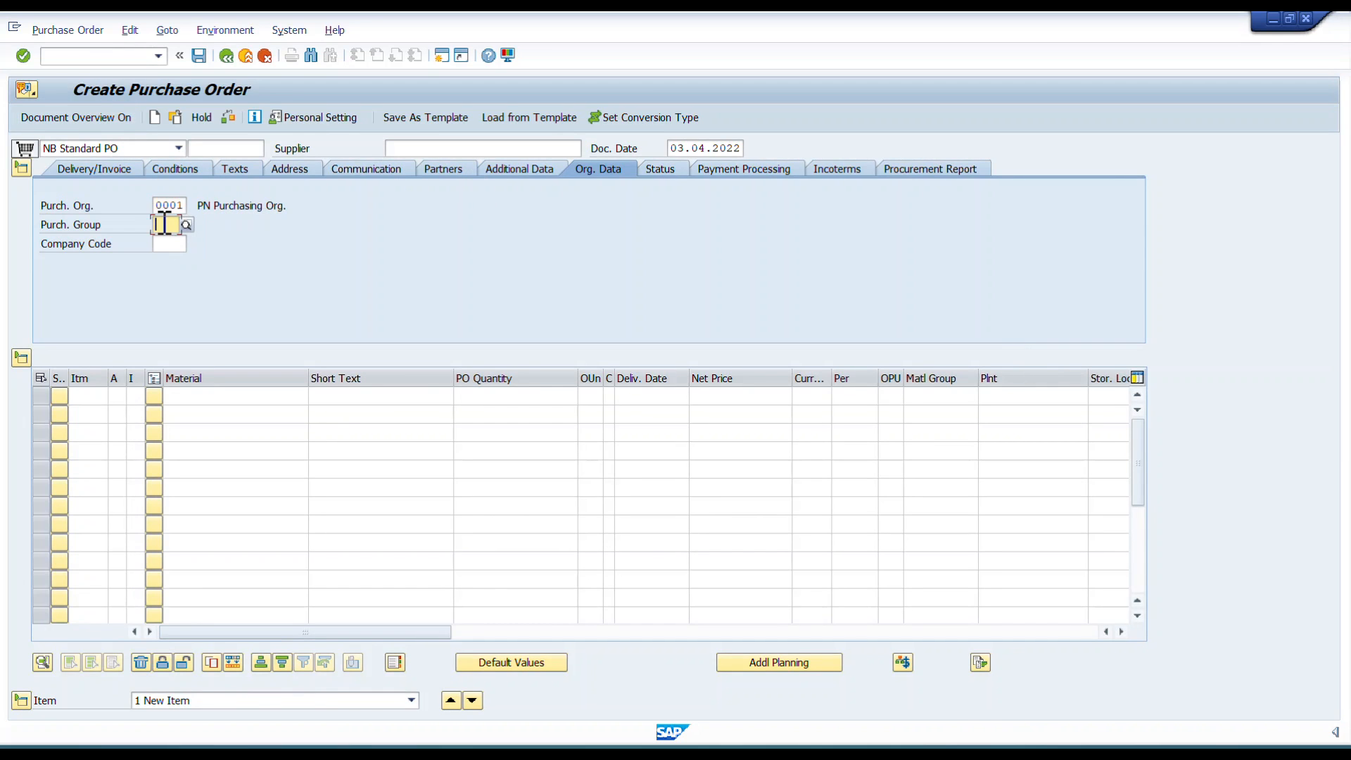
pyautogui.write('001')
pyautogui.press('Return')
pyautogui.write('0001')
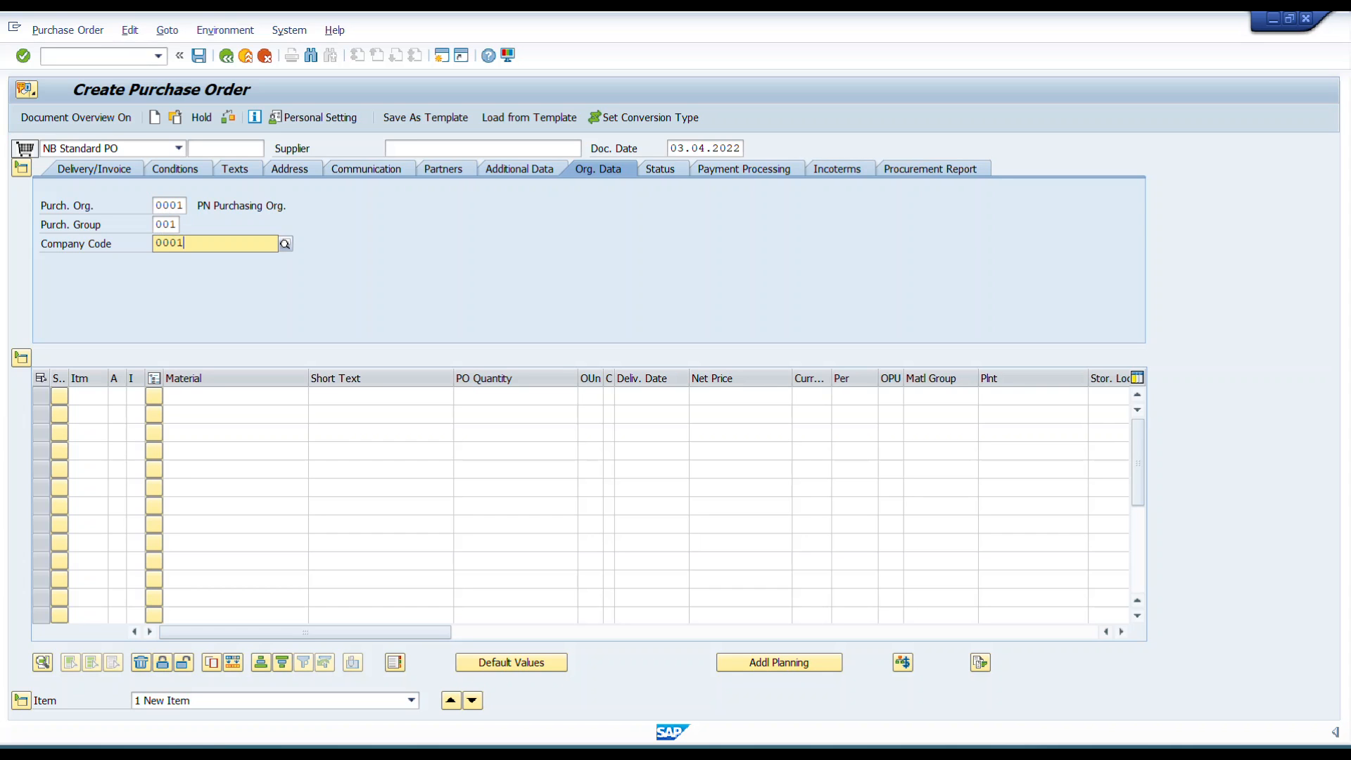
# Choose supplier GA_VEND01 for the purchase order.
pyautogui.click(467, 146)
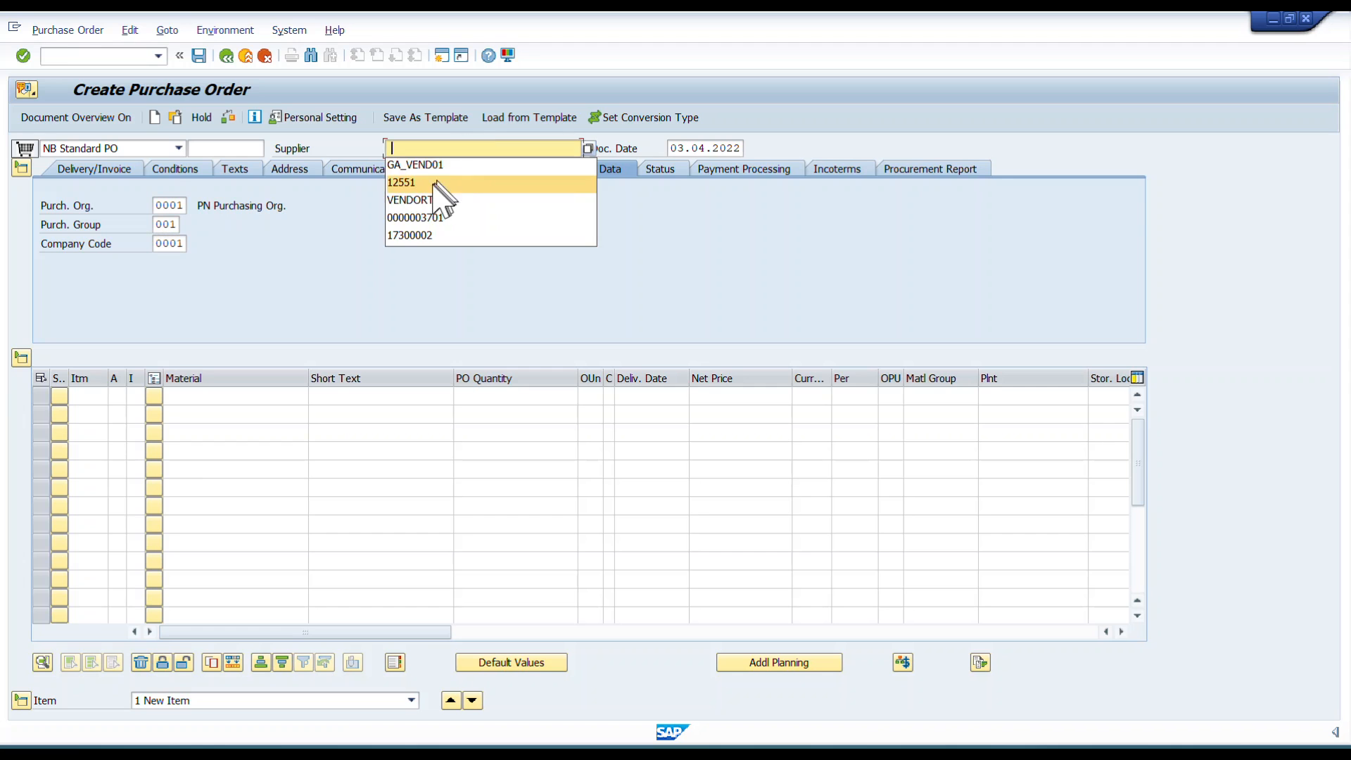
pyautogui.click(416, 164)
pyautogui.click(252, 395)
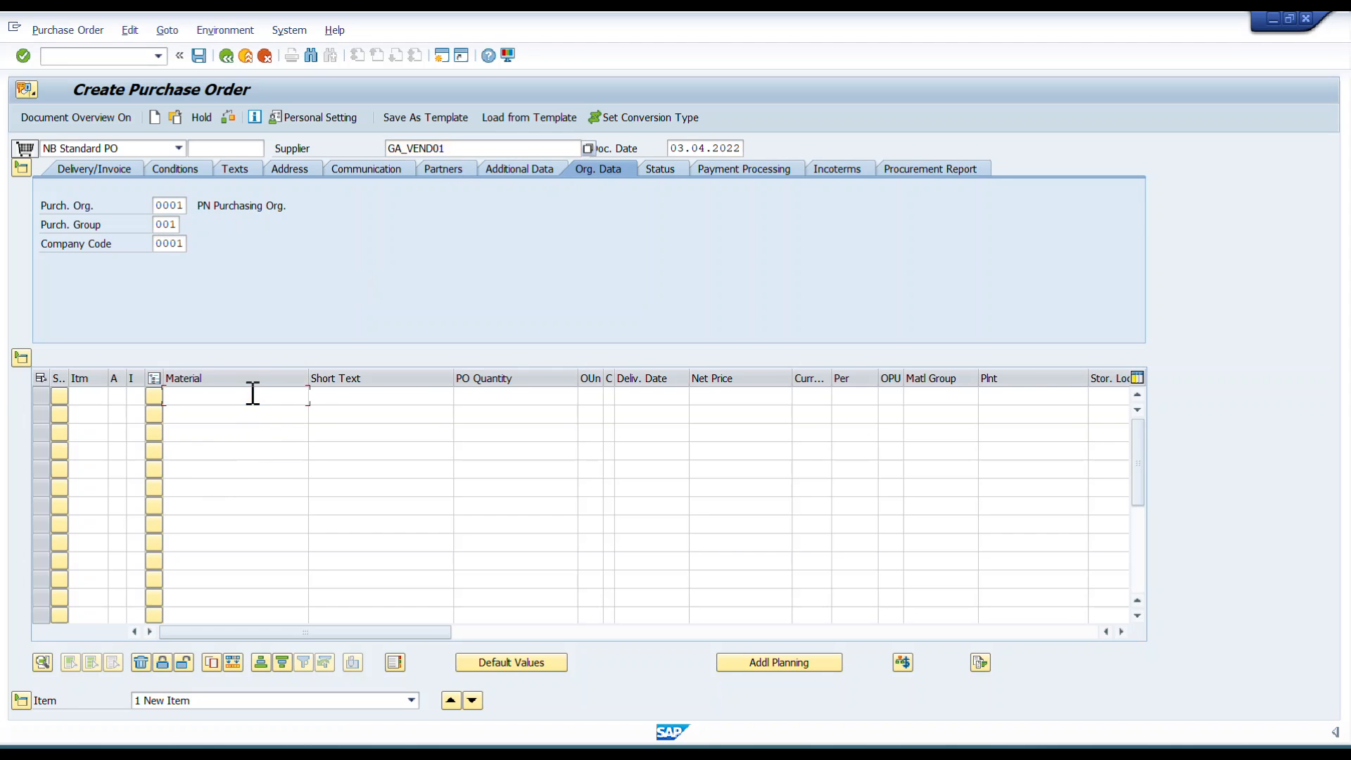
pyautogui.hotkey('alt', 'Tab')
pyautogui.hotkey('alt', 'Tab')
pyautogui.hotkey('alt', 'Tab')
pyautogui.hotkey('alt', 'Tab')
pyautogui.press('Escape')
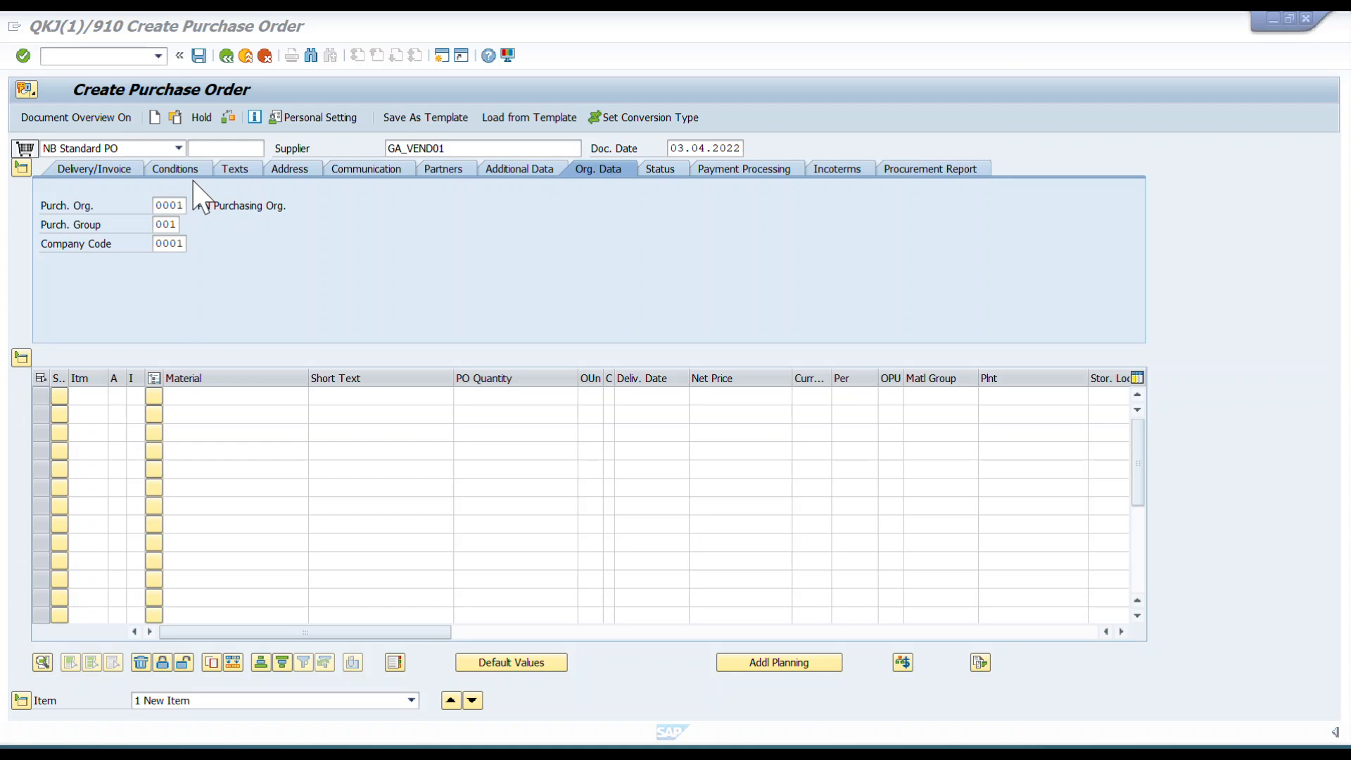
# Add an item for material 220922 with a PO quantity of 10.
pyautogui.click(222, 396)
pyautogui.write('2209')
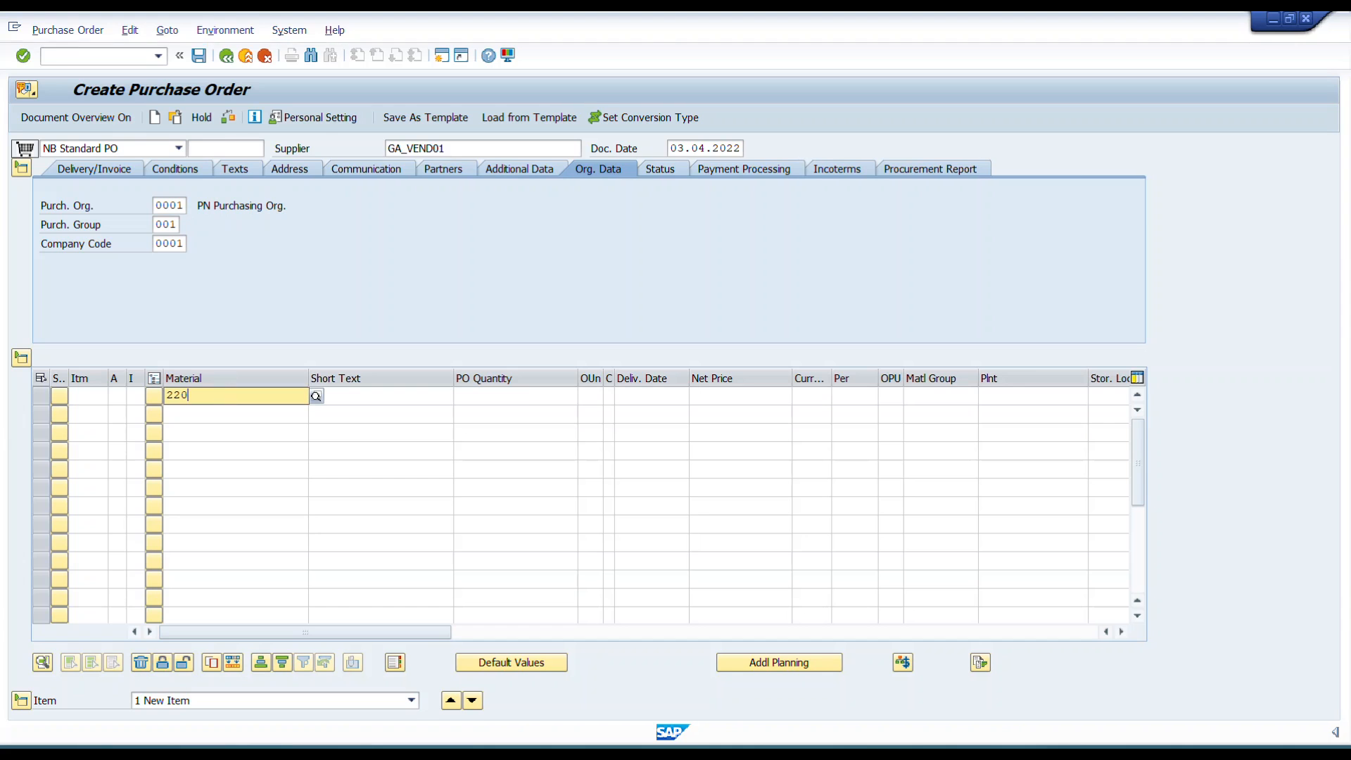
pyautogui.press('Tab')
pyautogui.press('Tab')
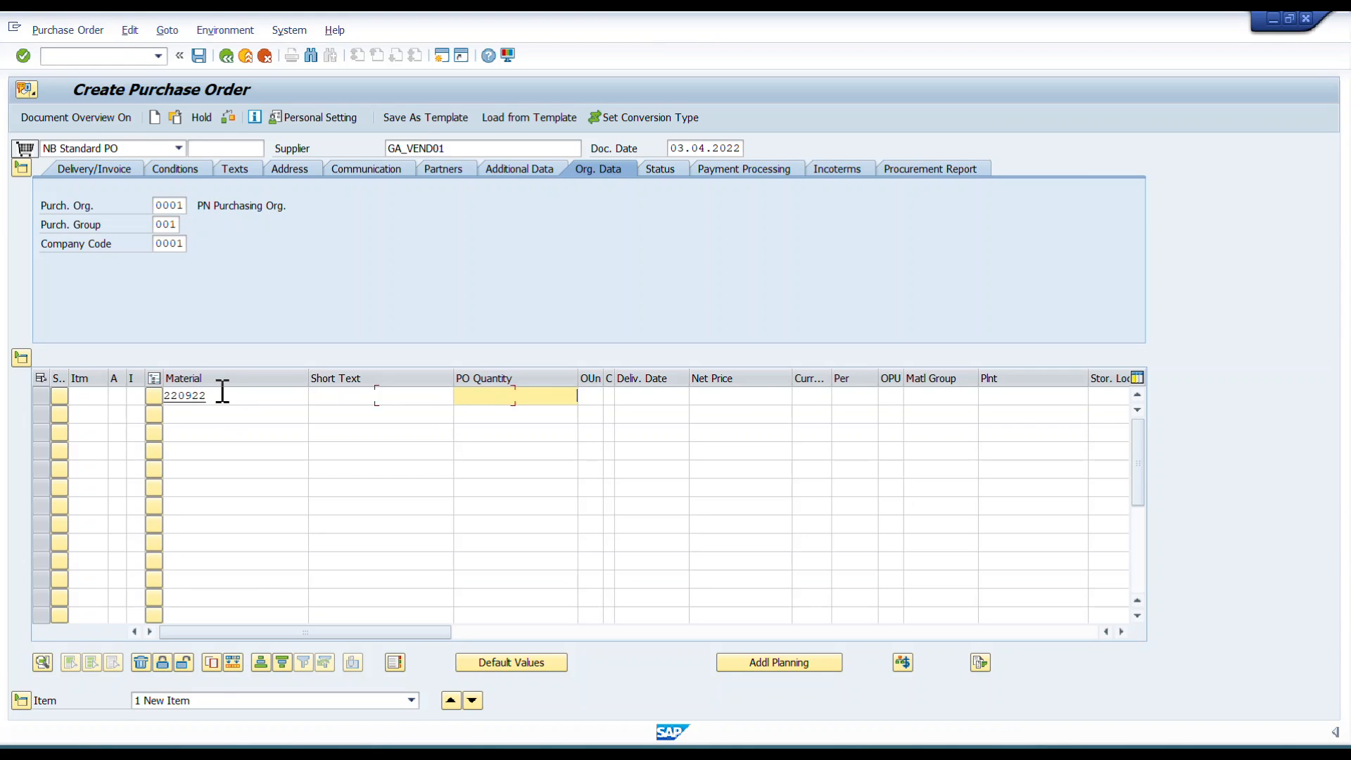
pyautogui.write('10')
pyautogui.press('Tab')
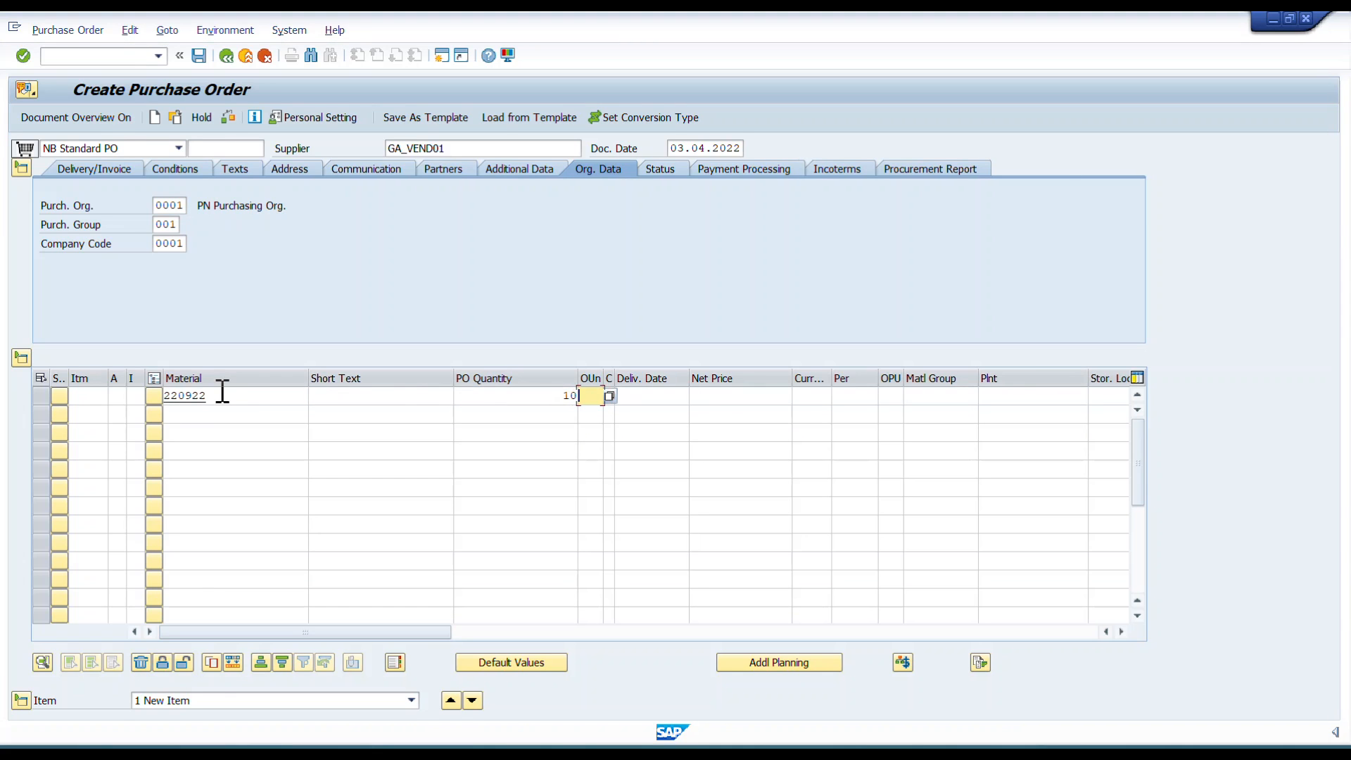
# Set the item's delivery date to 05052022, net price 10 and currency EUR.
pyautogui.press('Tab')
pyautogui.write('05')
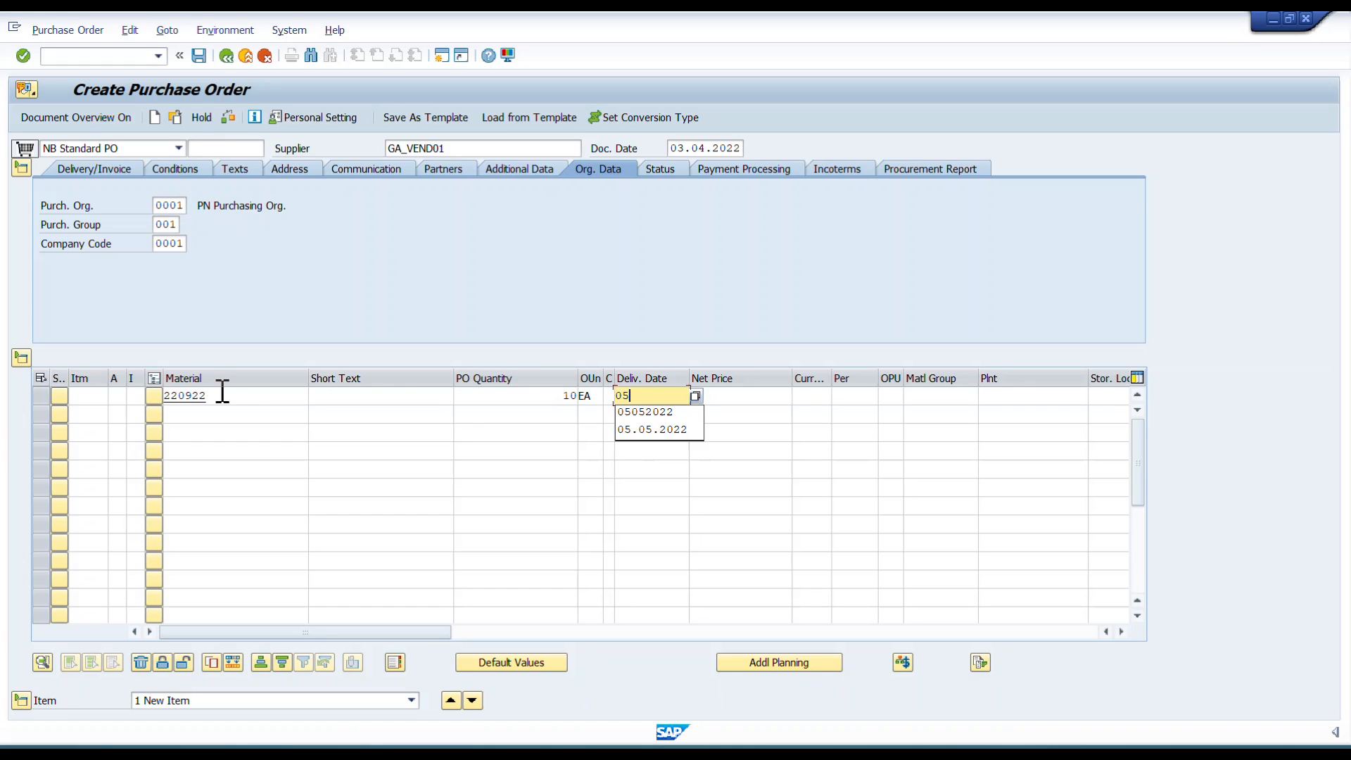
pyautogui.write('052022')
pyautogui.press('Tab')
pyautogui.write('10')
pyautogui.press('Tab')
pyautogui.write('EUR')
pyautogui.press('Tab')
pyautogui.press('Tab')
pyautogui.press('Tab')
# Enter material group 01, plant 0001 and storage location 0001 for the item and confirm it.
pyautogui.write('01')
pyautogui.press('Tab')
pyautogui.write('0001')
pyautogui.press('Tab')
pyautogui.write('0001')
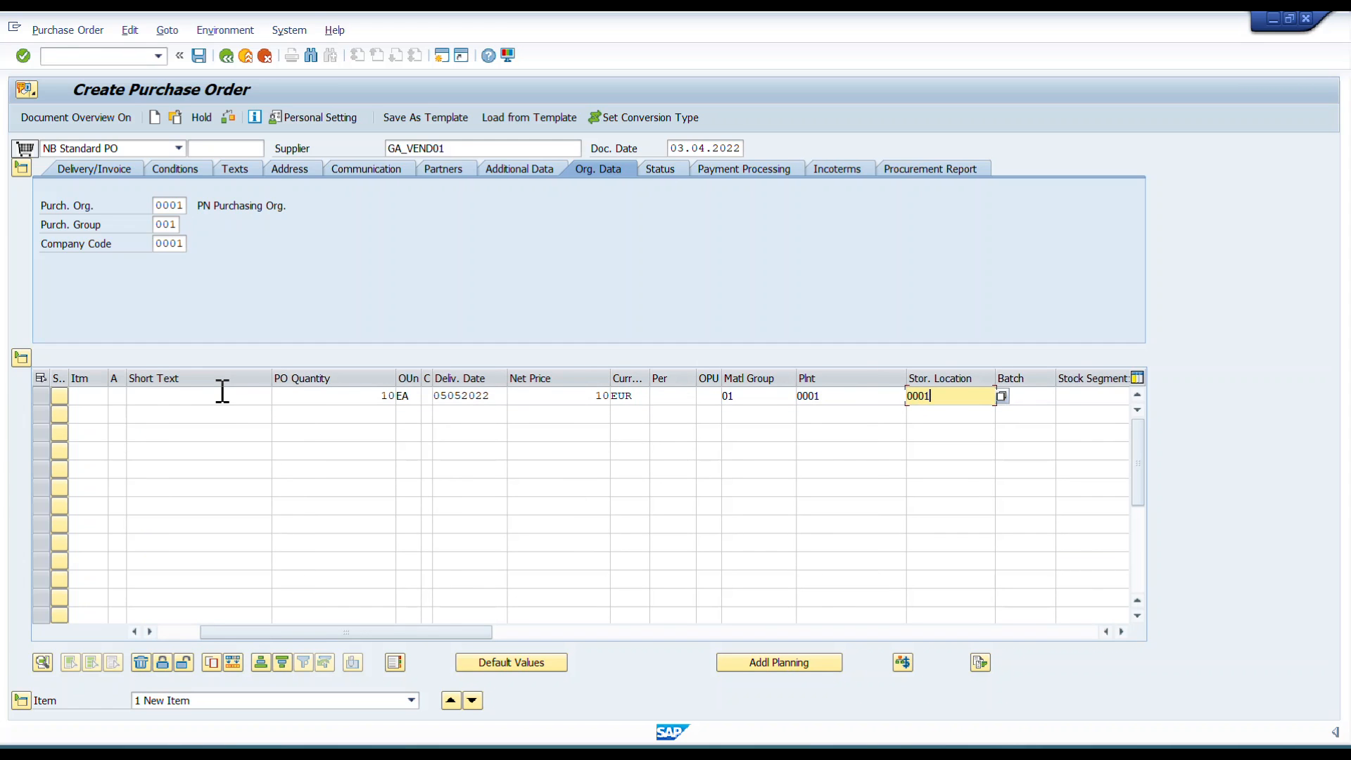
pyautogui.press('Return')
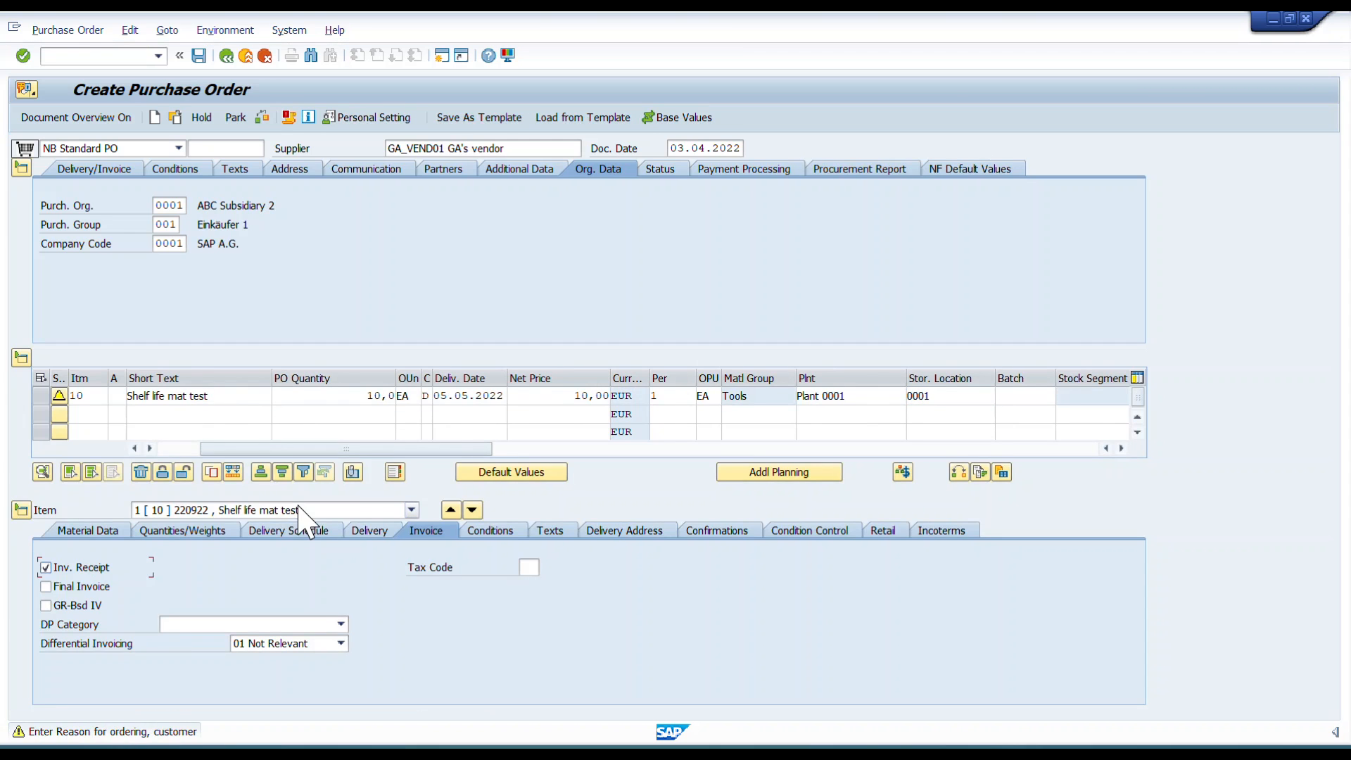
# Check and save the purchase order despite the warning messages.
pyautogui.click(210, 395)
pyautogui.moveTo(210, 395); pyautogui.dragTo(131, 395)
pyautogui.click(150, 664)
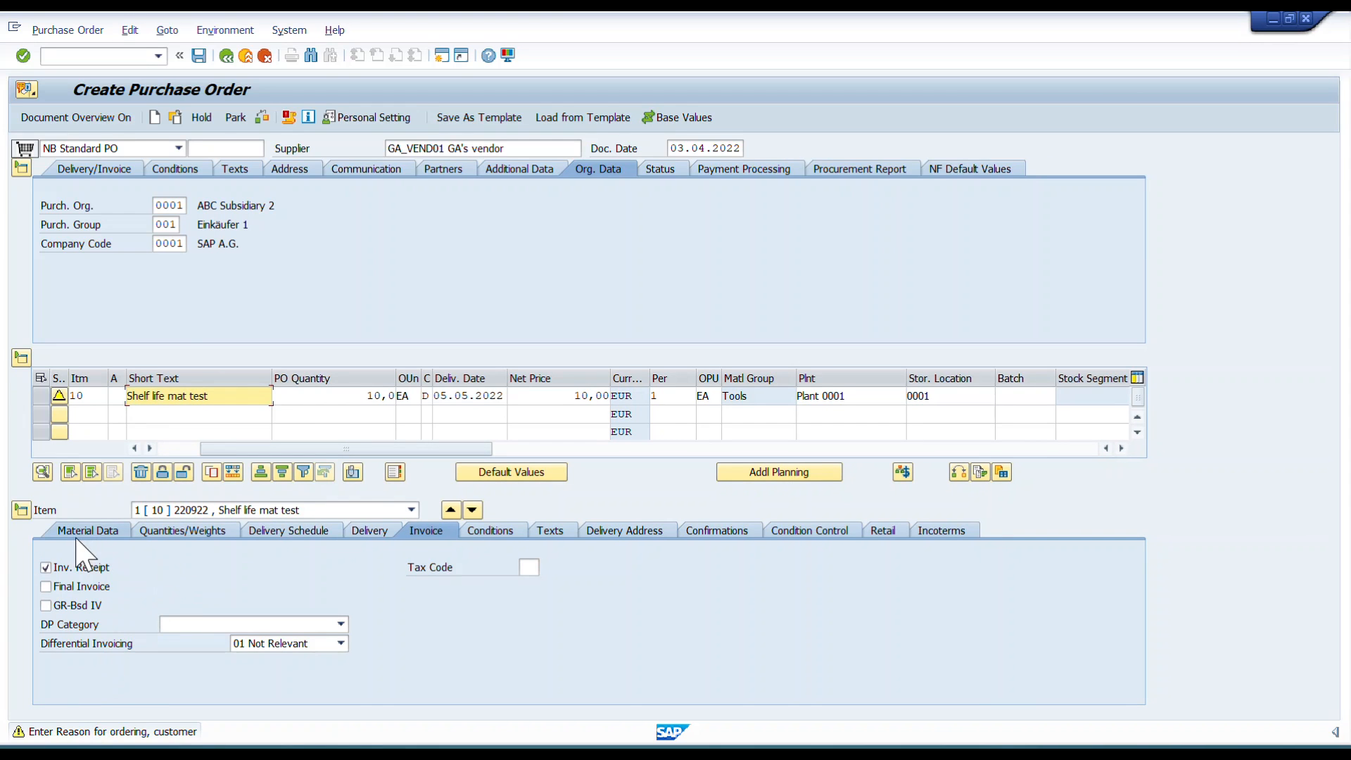
pyautogui.click(236, 118)
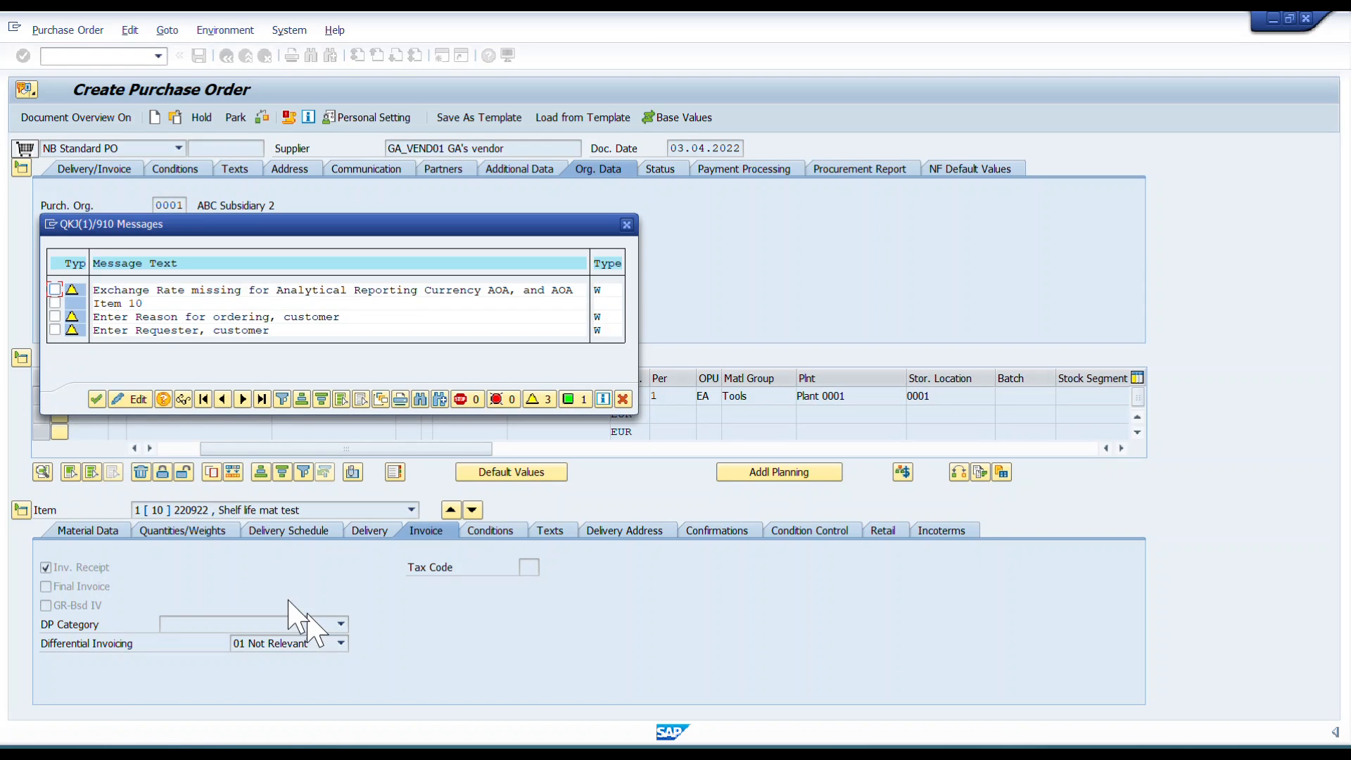
pyautogui.click(96, 399)
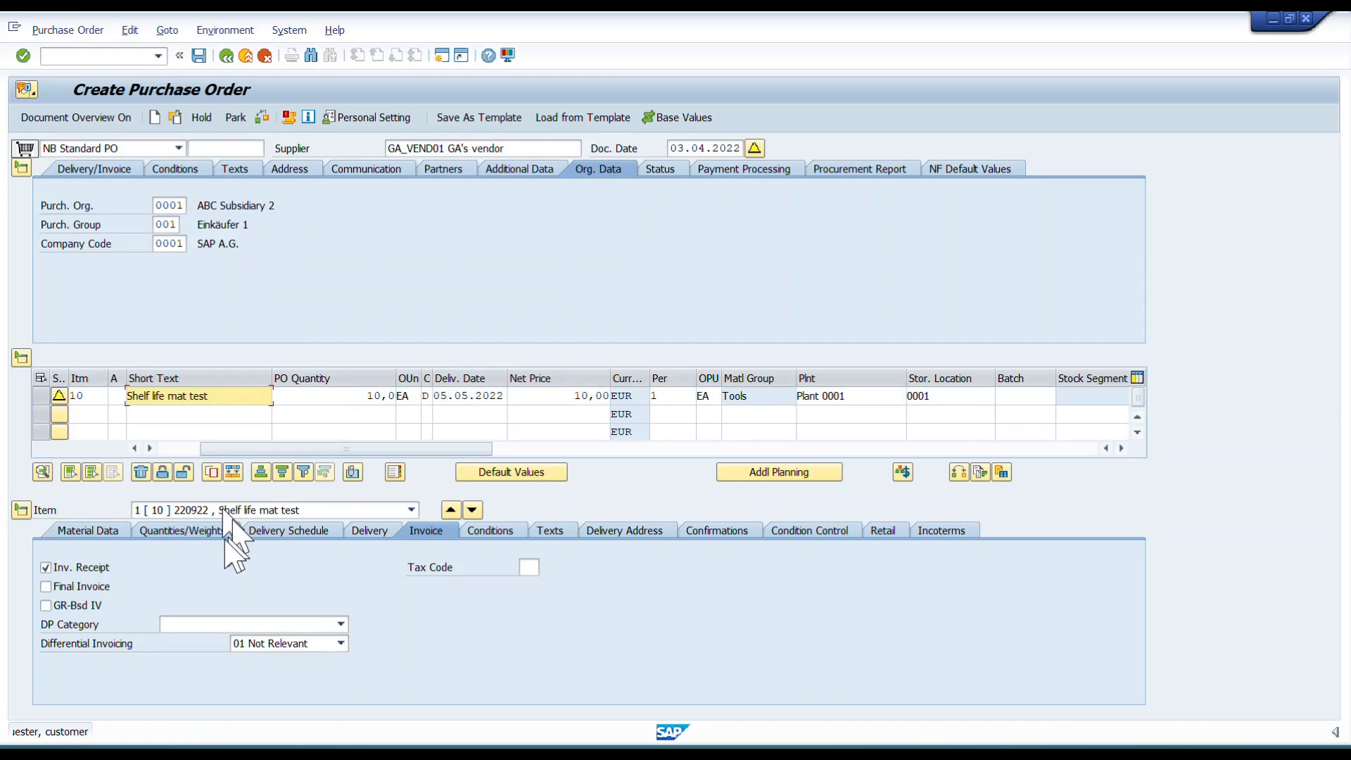
pyautogui.click(199, 56)
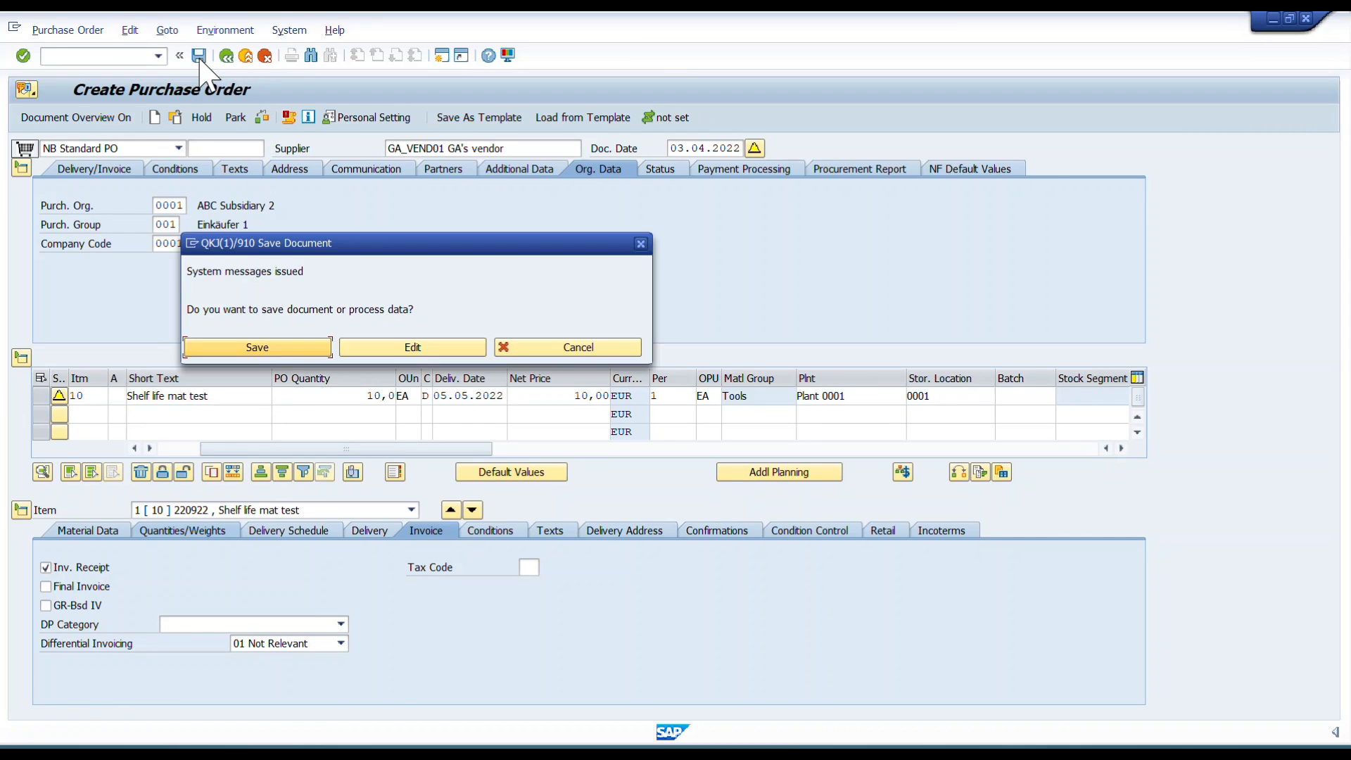
pyautogui.click(256, 348)
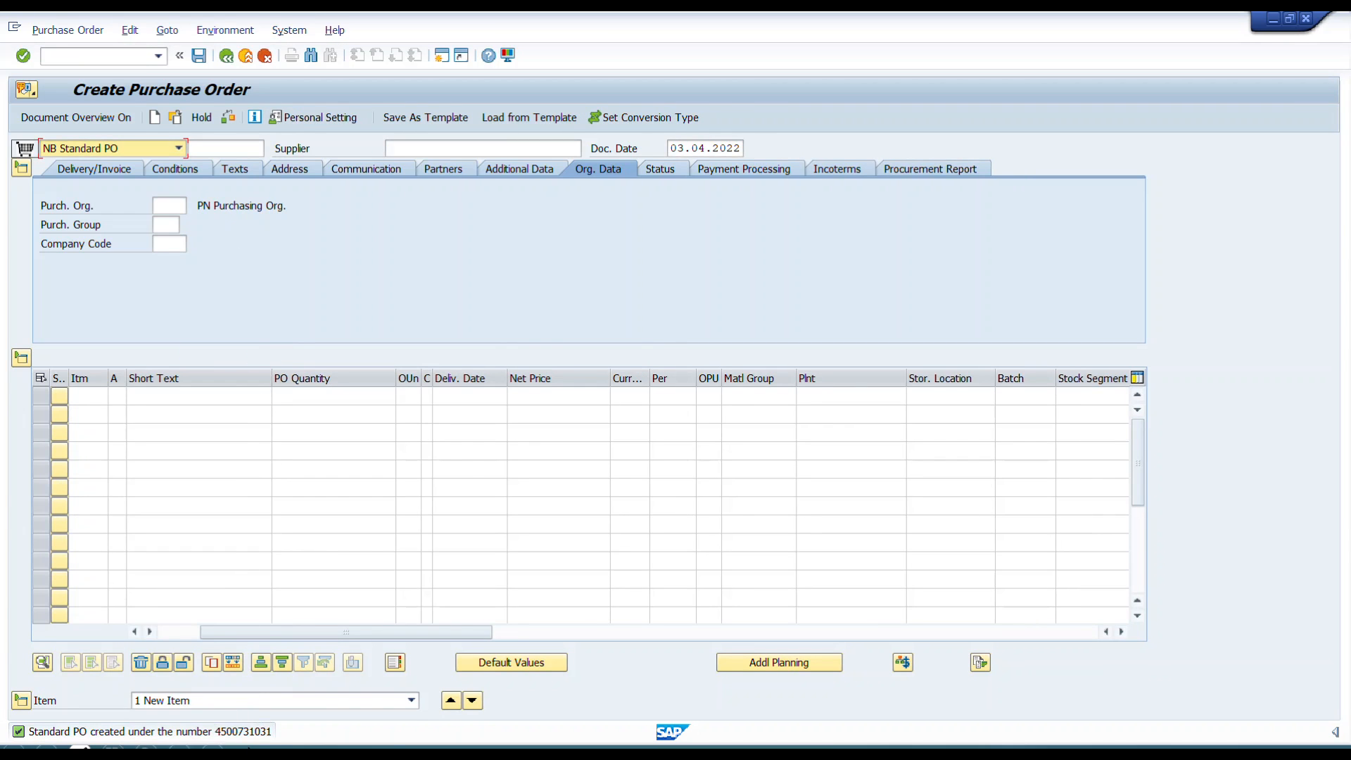
pyautogui.click(175, 117)
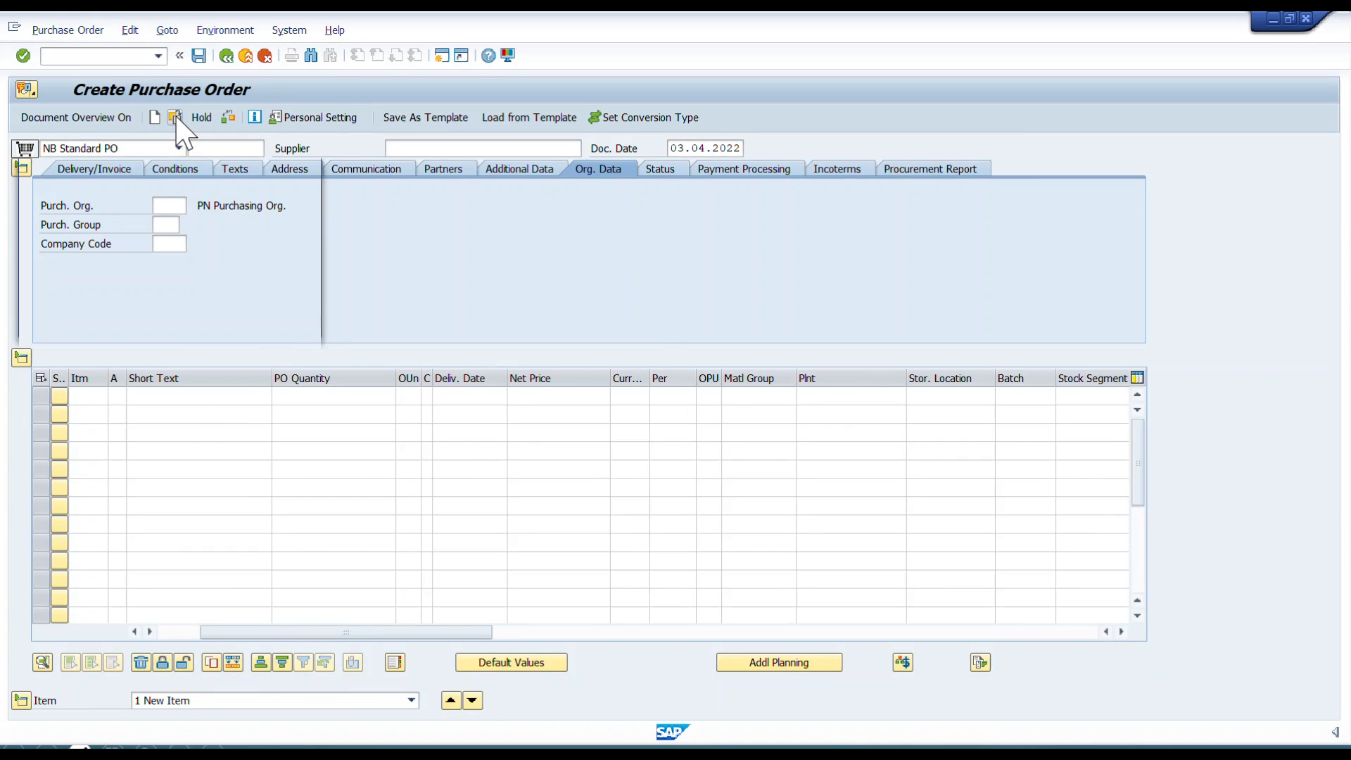
pyautogui.doubleClick(226, 193)
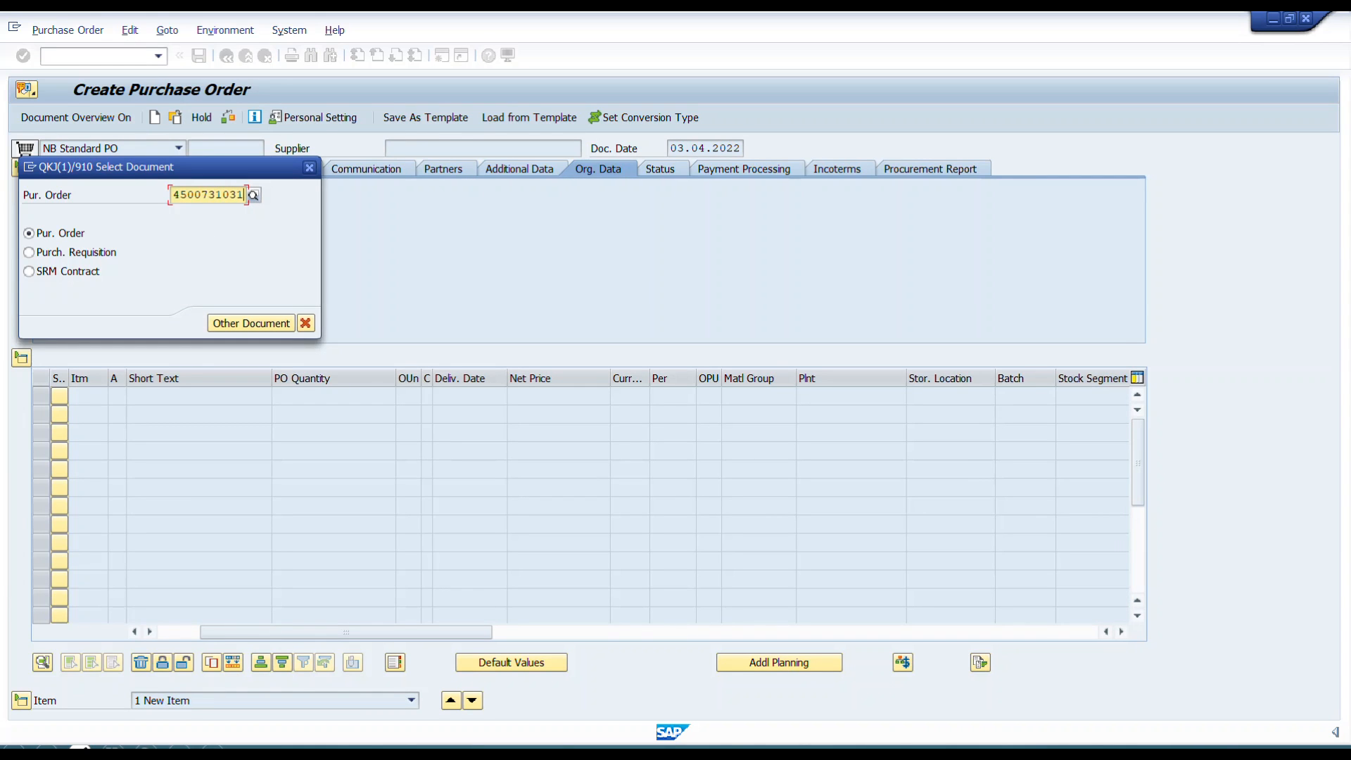
pyautogui.press('Return')
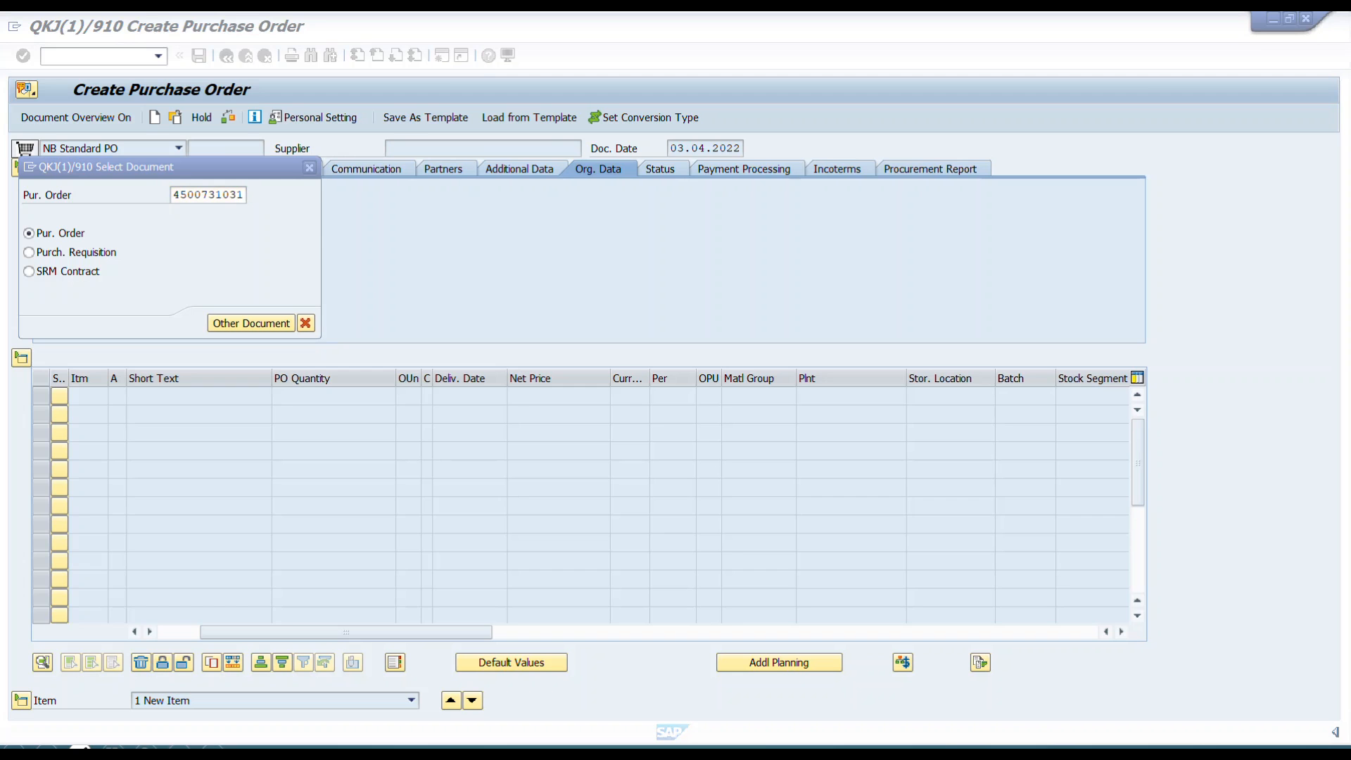
pyautogui.click(310, 167)
pyautogui.hotkey('alt', 'Tab')
pyautogui.hotkey('alt', 'Tab')
pyautogui.hotkey('alt', 'Tab')
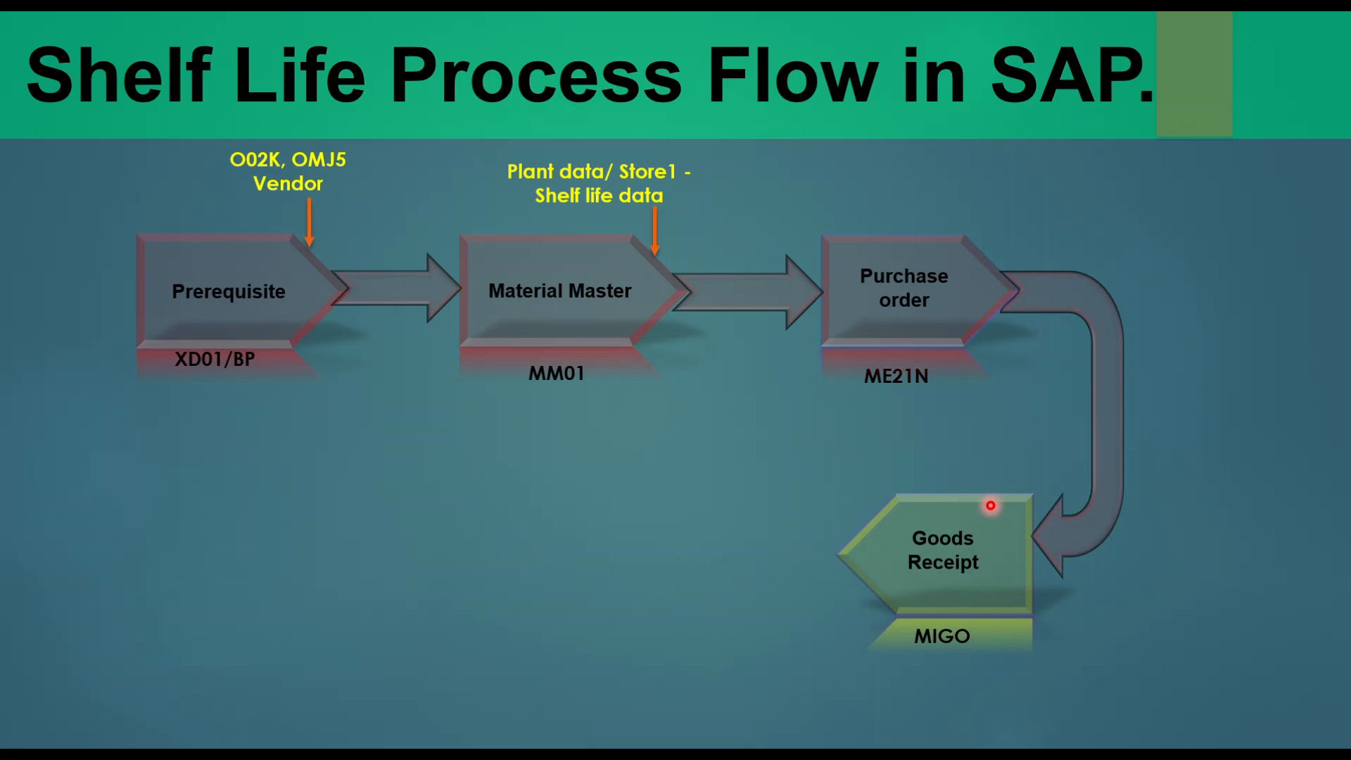
pyautogui.hotkey('alt', 'Tab')
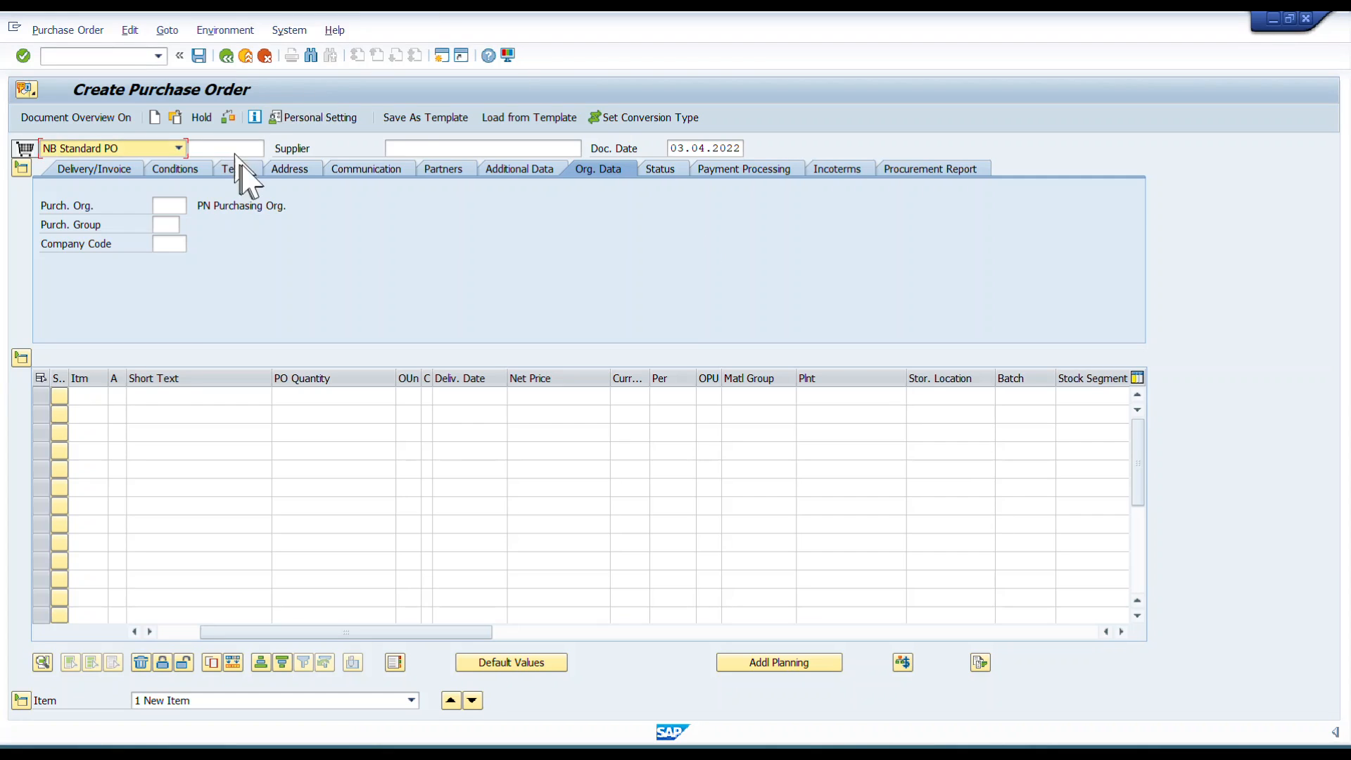
# Start transaction MIGO to post a goods receipt for a purchase order.
pyautogui.click(227, 55)
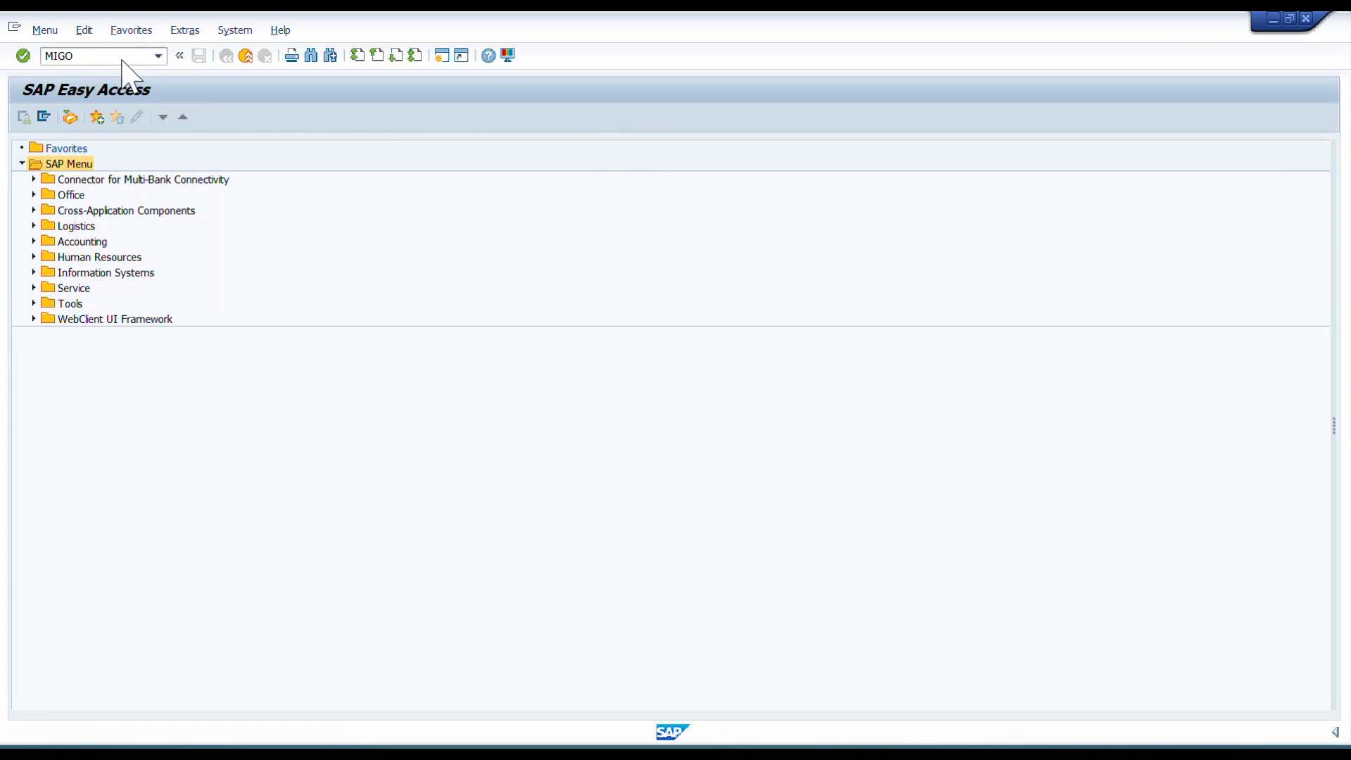
pyautogui.write('MIGO')
pyautogui.press('Return')
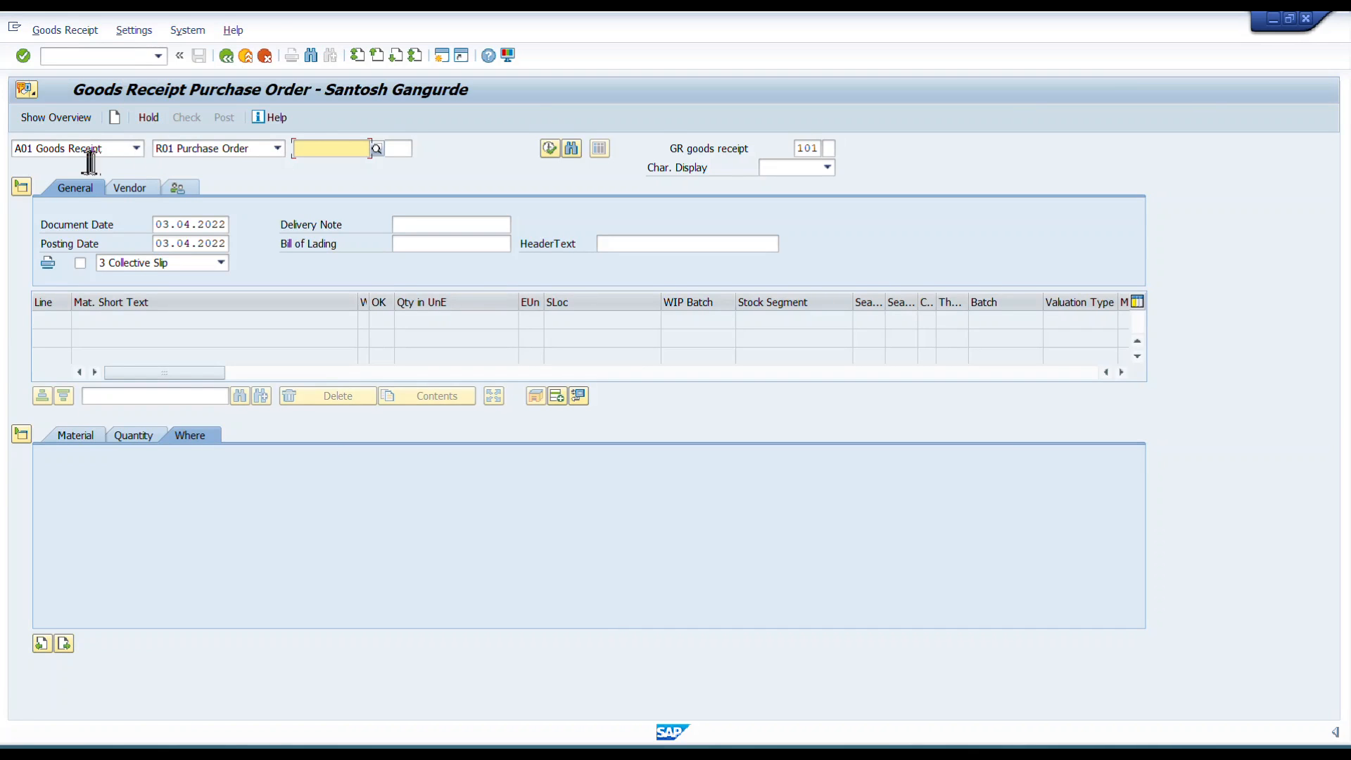
# Load the purchase order into the goods receipt by pasting its number.
pyautogui.click(135, 148)
pyautogui.click(96, 164)
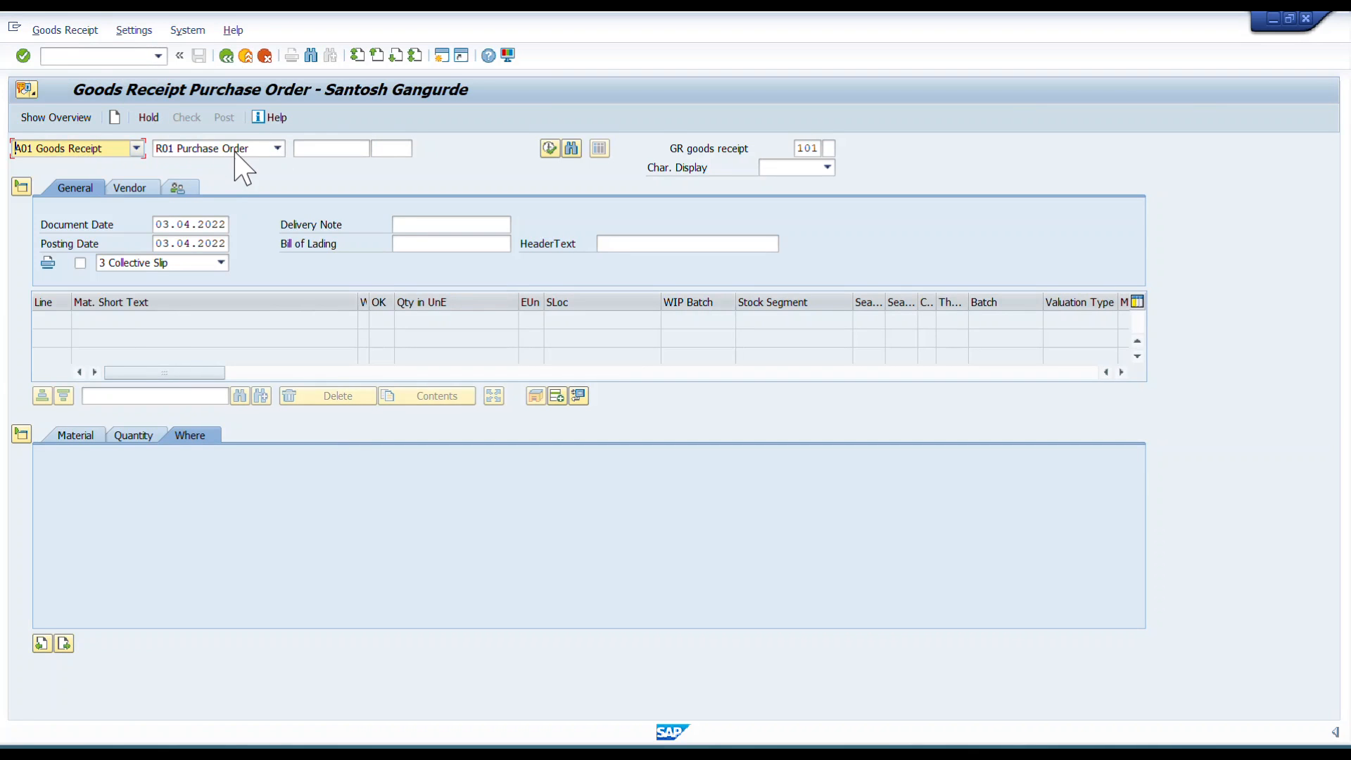
pyautogui.click(325, 147)
pyautogui.hotkey('ctrl', 'v')
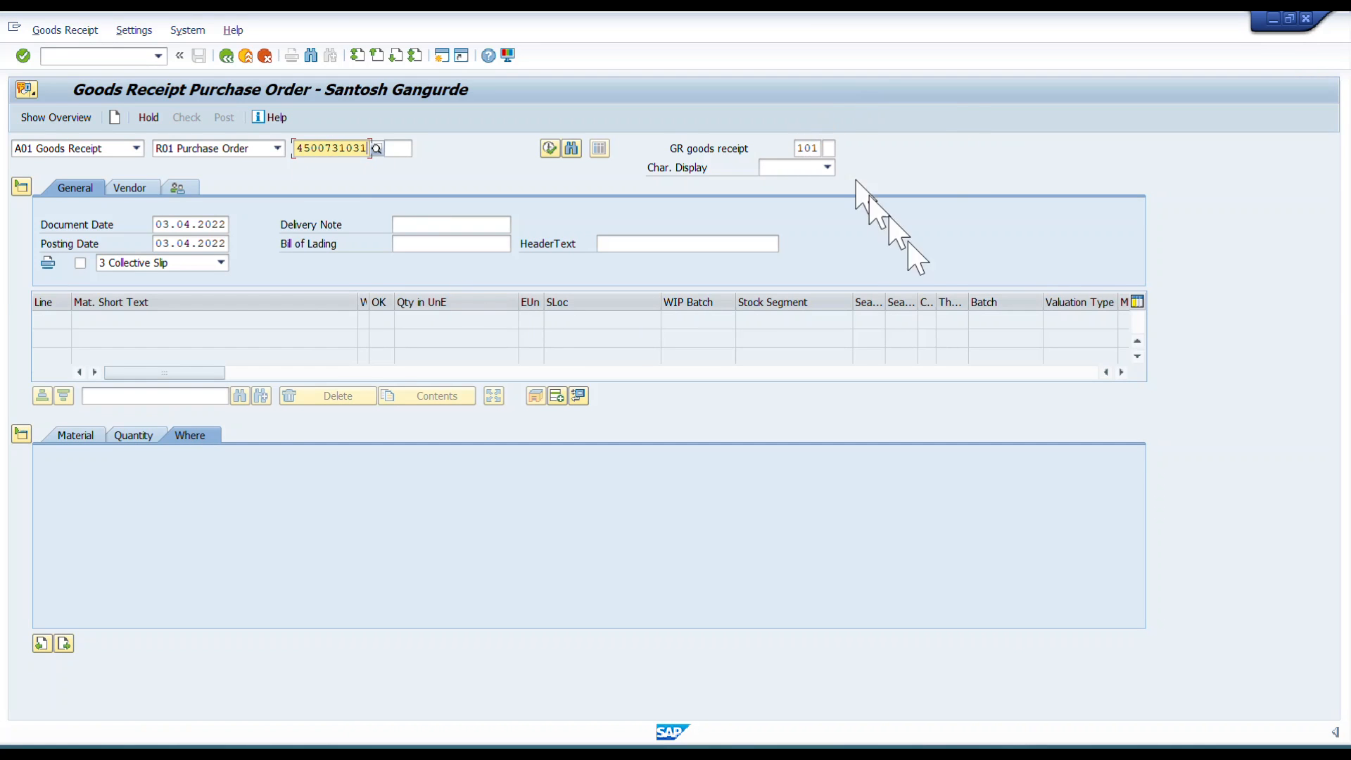
pyautogui.press('Return')
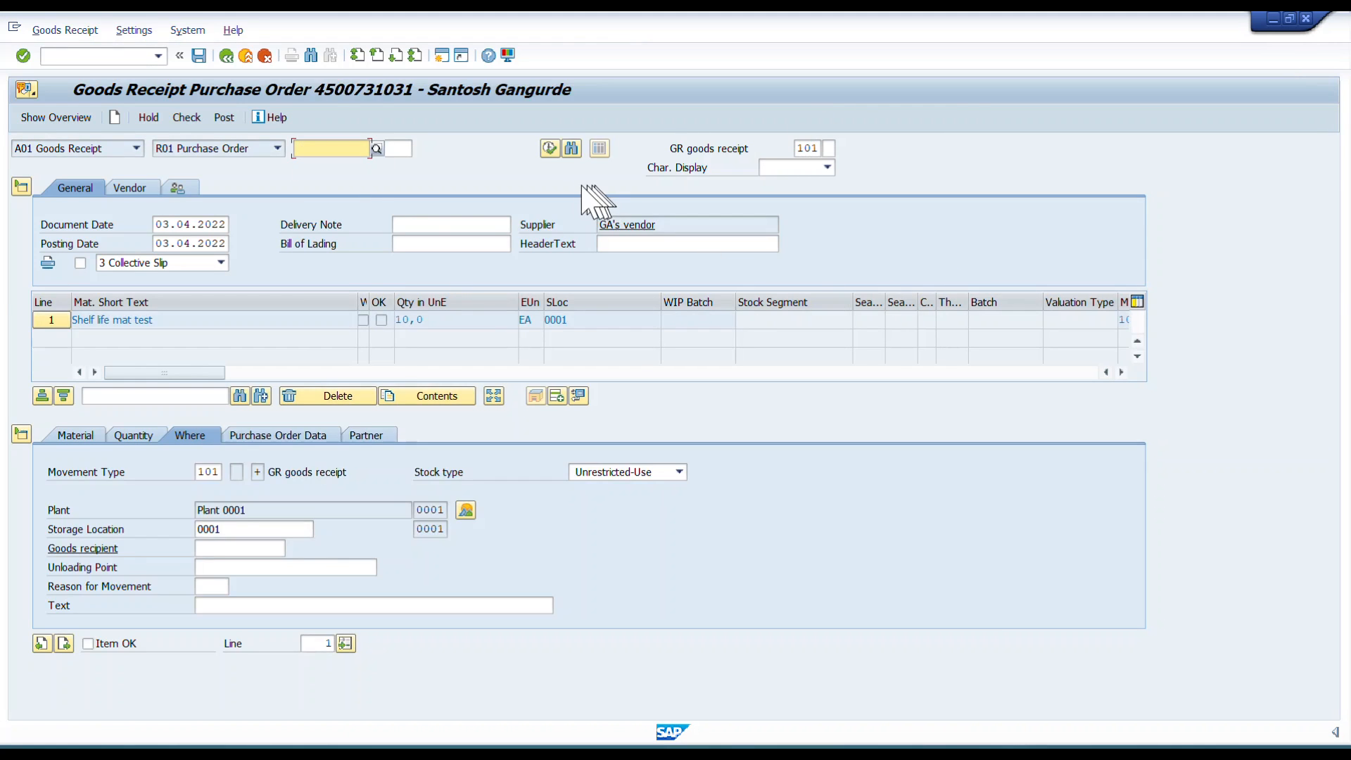
# Enter 10 as the item's quantity in delivery note.
pyautogui.click(133, 435)
pyautogui.click(233, 528)
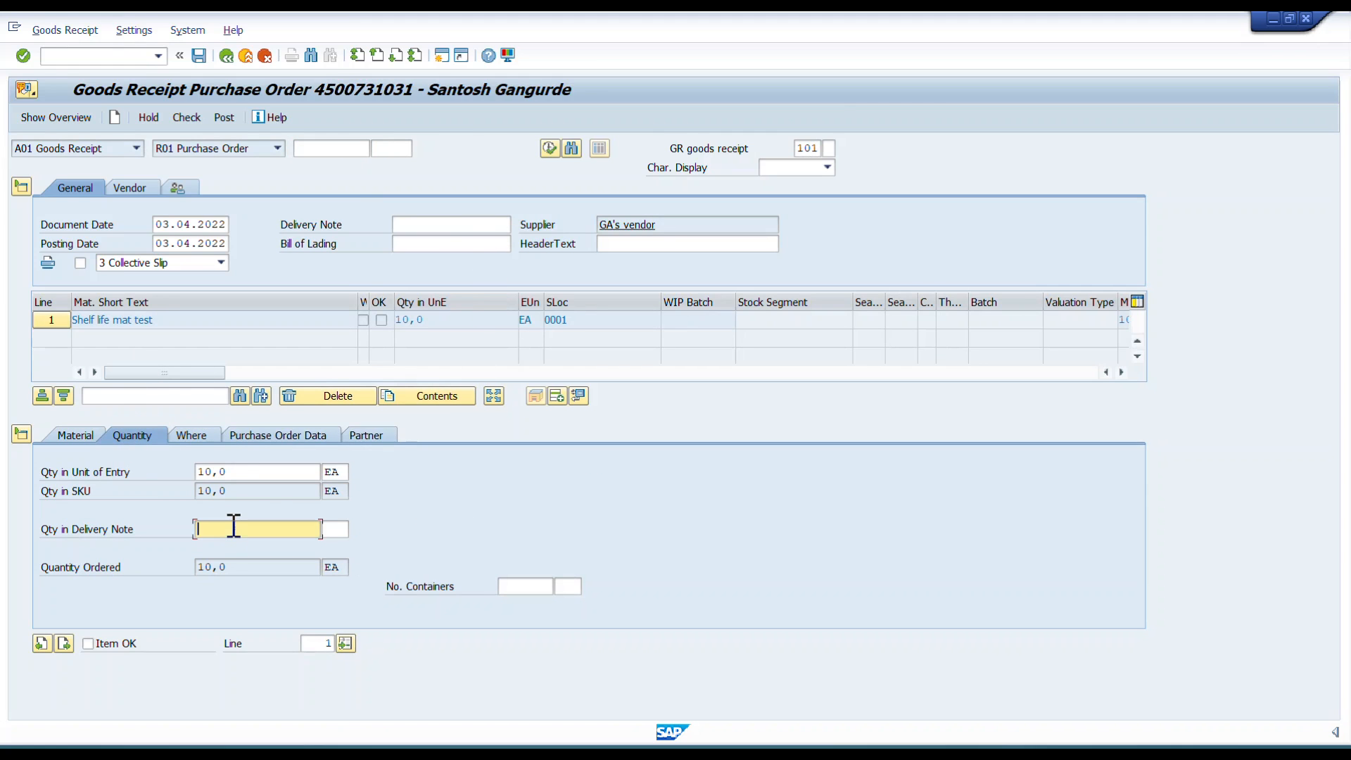
pyautogui.write('10')
pyautogui.press('Tab')
pyautogui.press('Tab')
pyautogui.press('Tab')
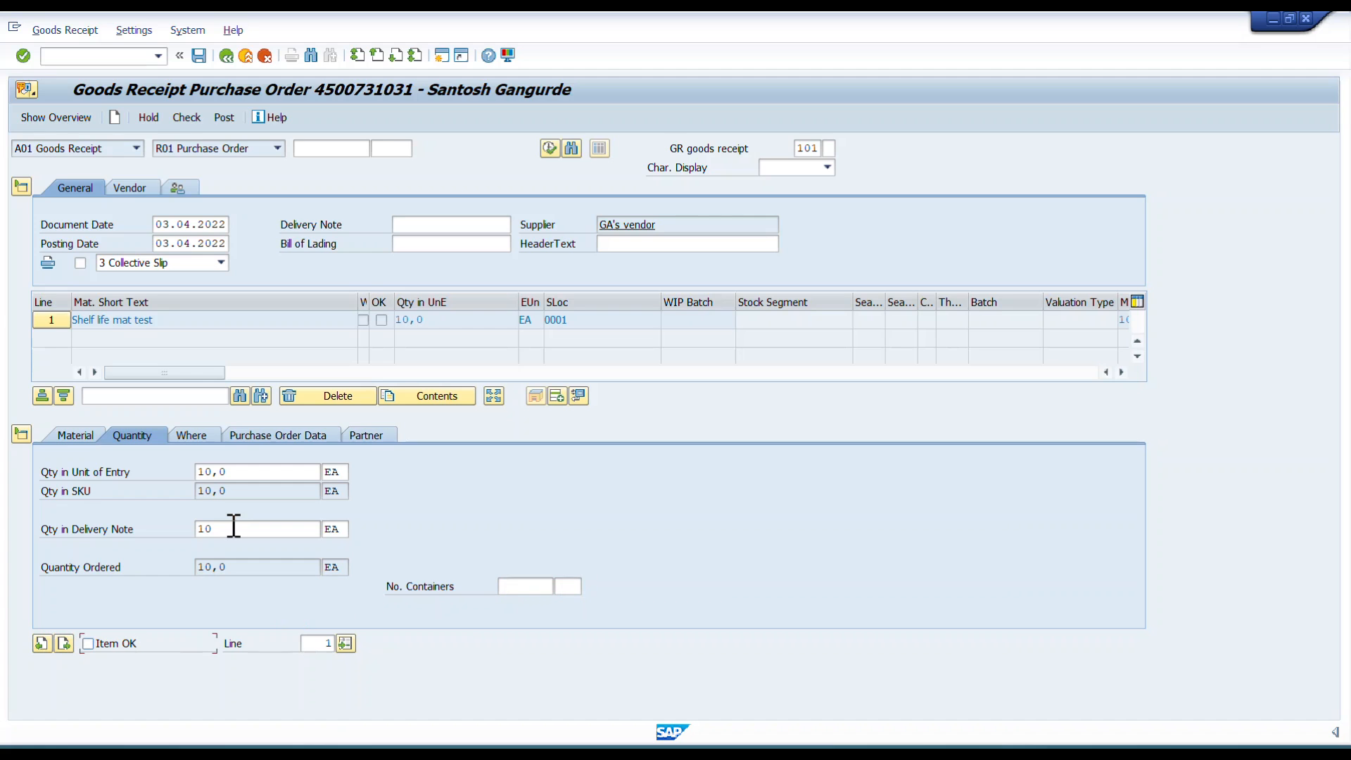
# Check the goods receipt document and review the error message in the log.
pyautogui.click(199, 436)
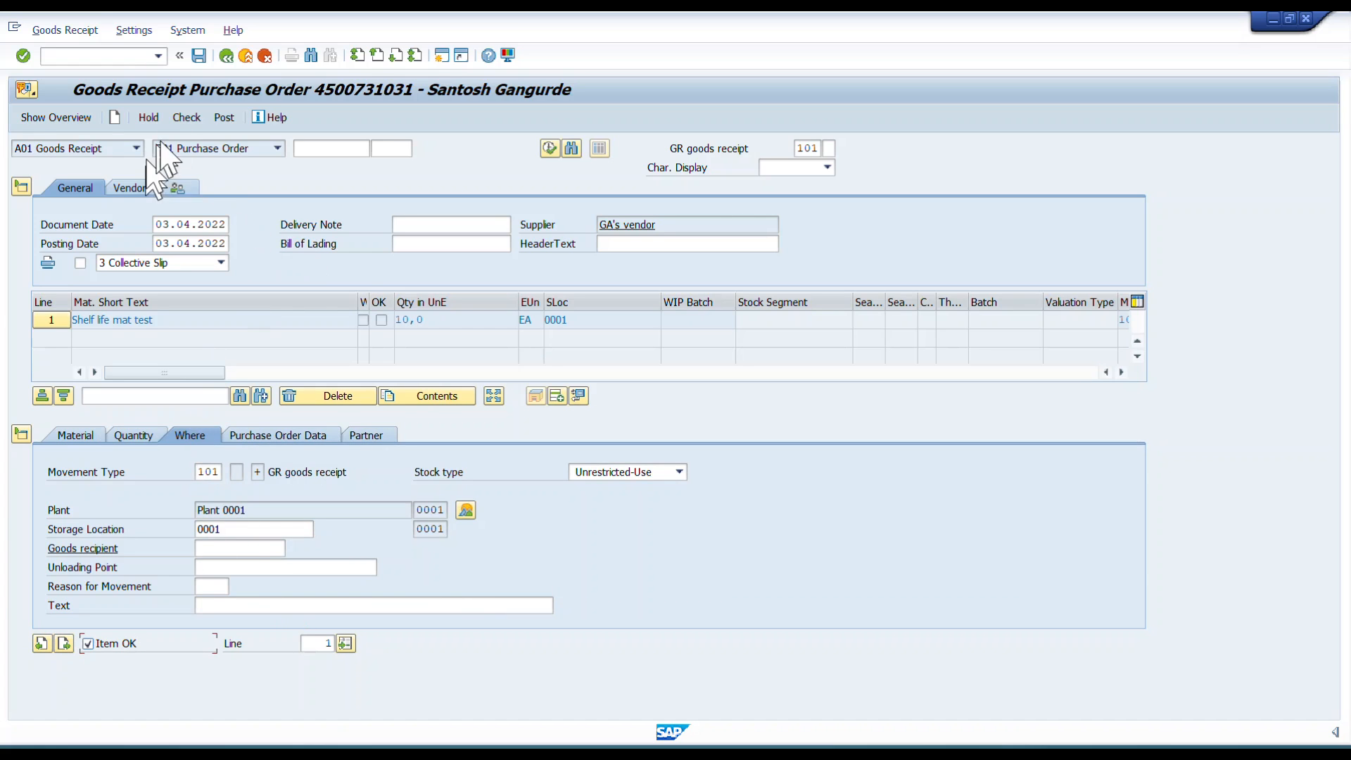
pyautogui.click(187, 118)
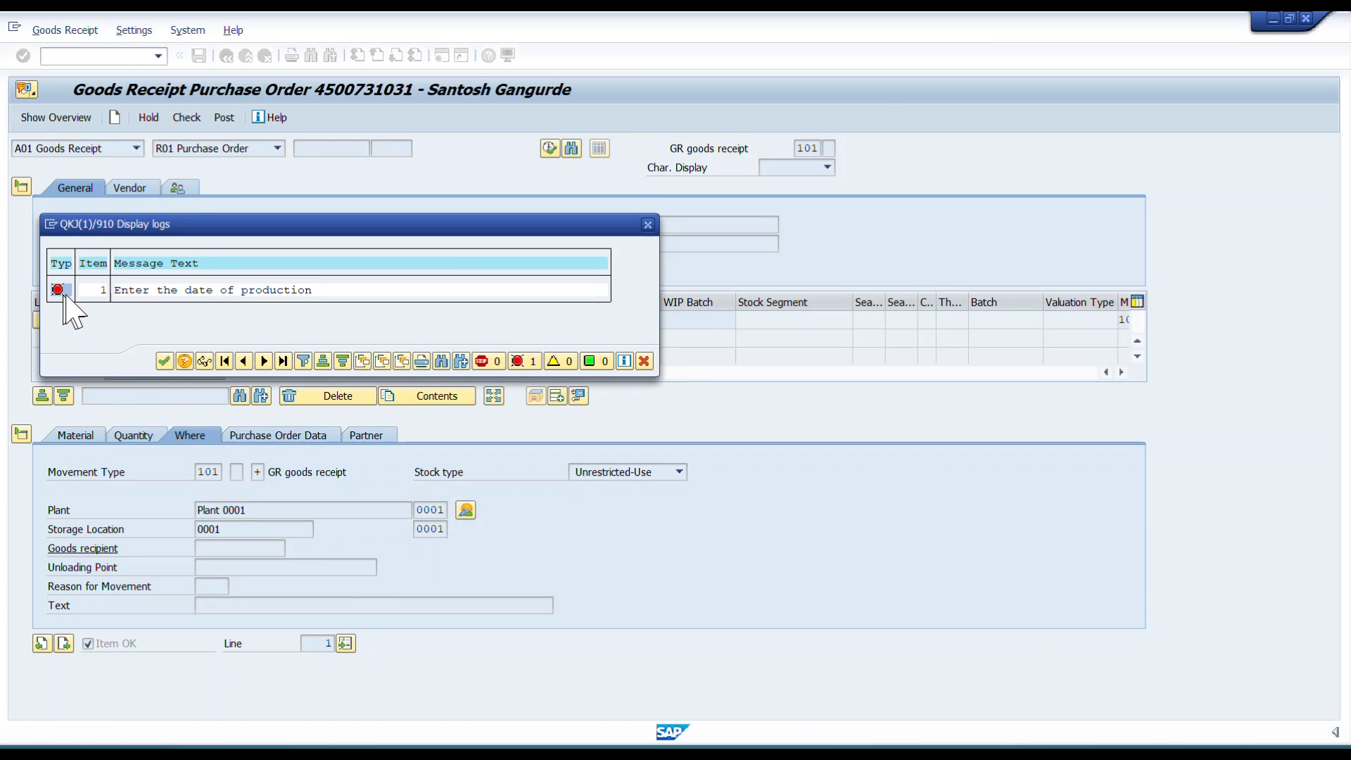
pyautogui.moveTo(115, 291); pyautogui.dragTo(331, 292)
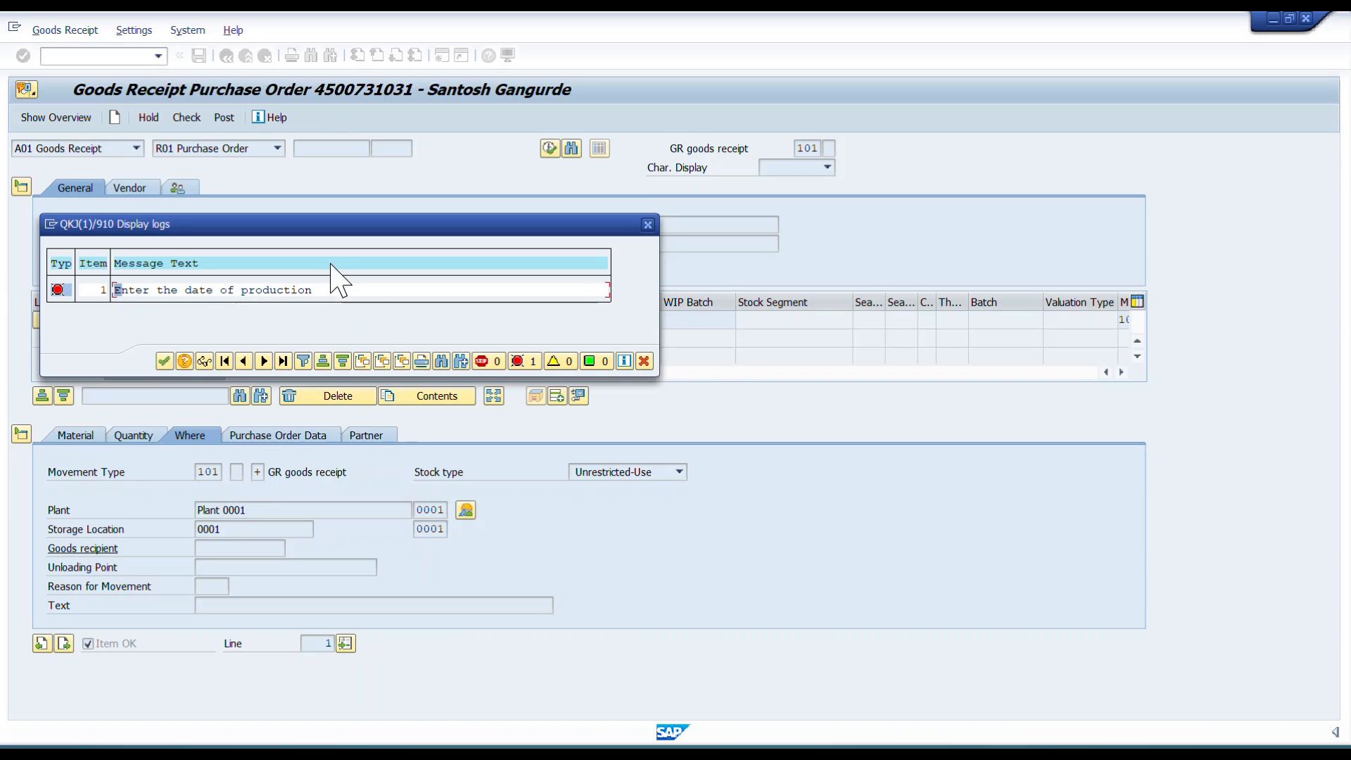
pyautogui.click(642, 362)
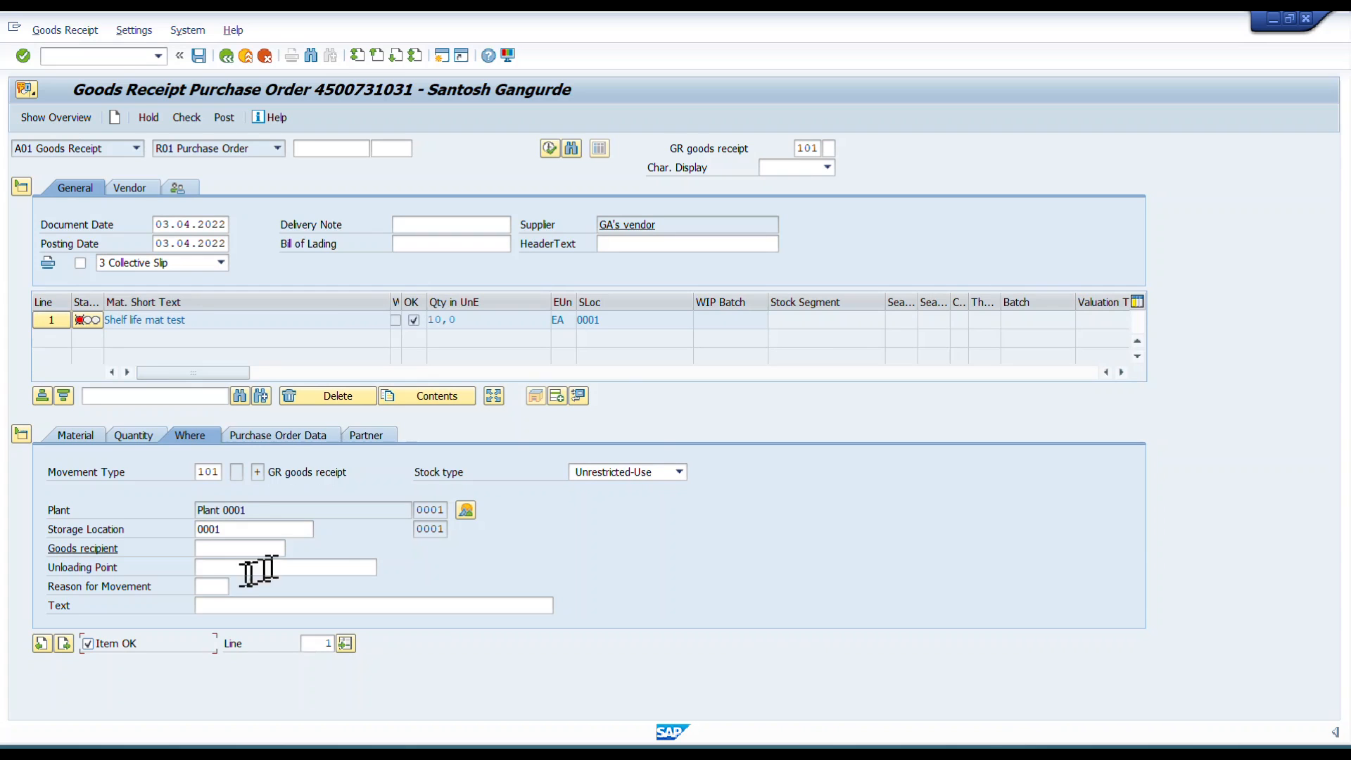
# Browse the item detail tabs and locate the date of manufacture field.
pyautogui.click(314, 437)
pyautogui.click(373, 436)
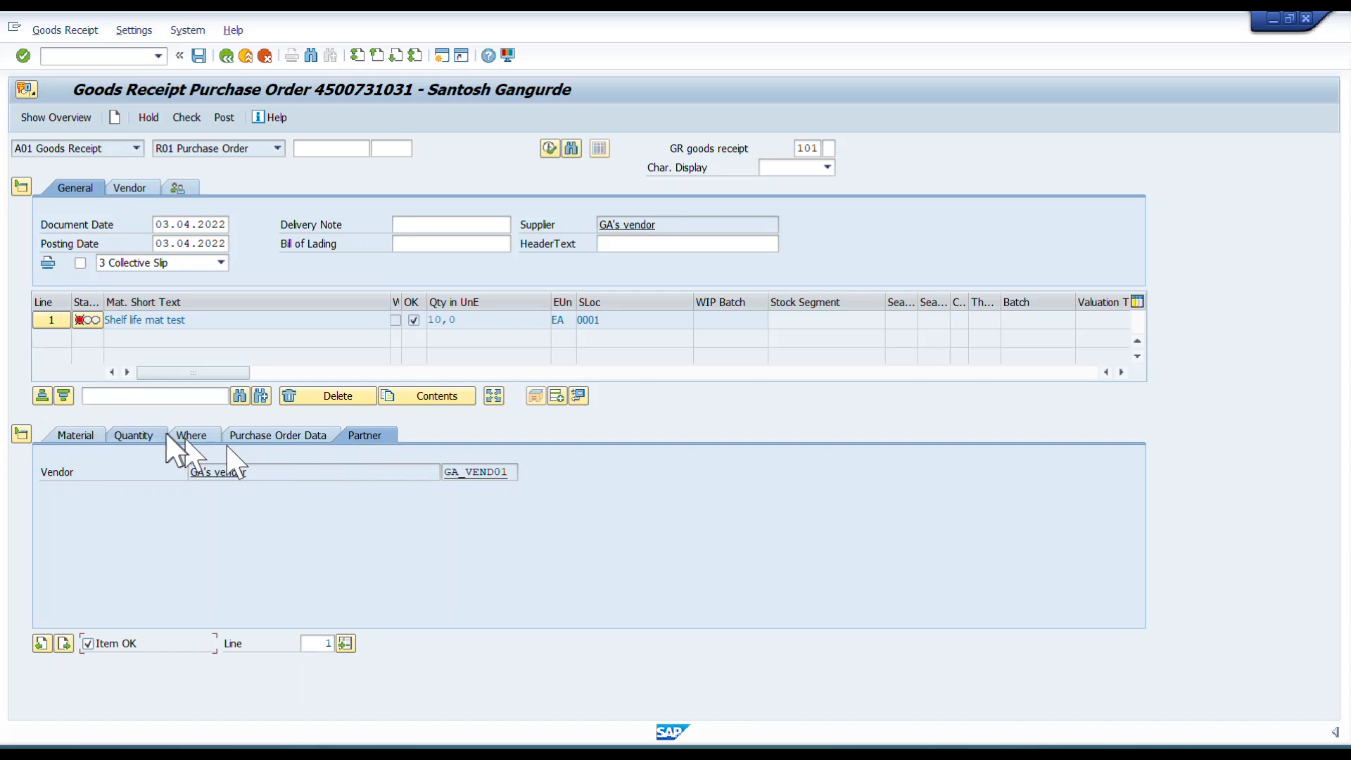
pyautogui.click(132, 436)
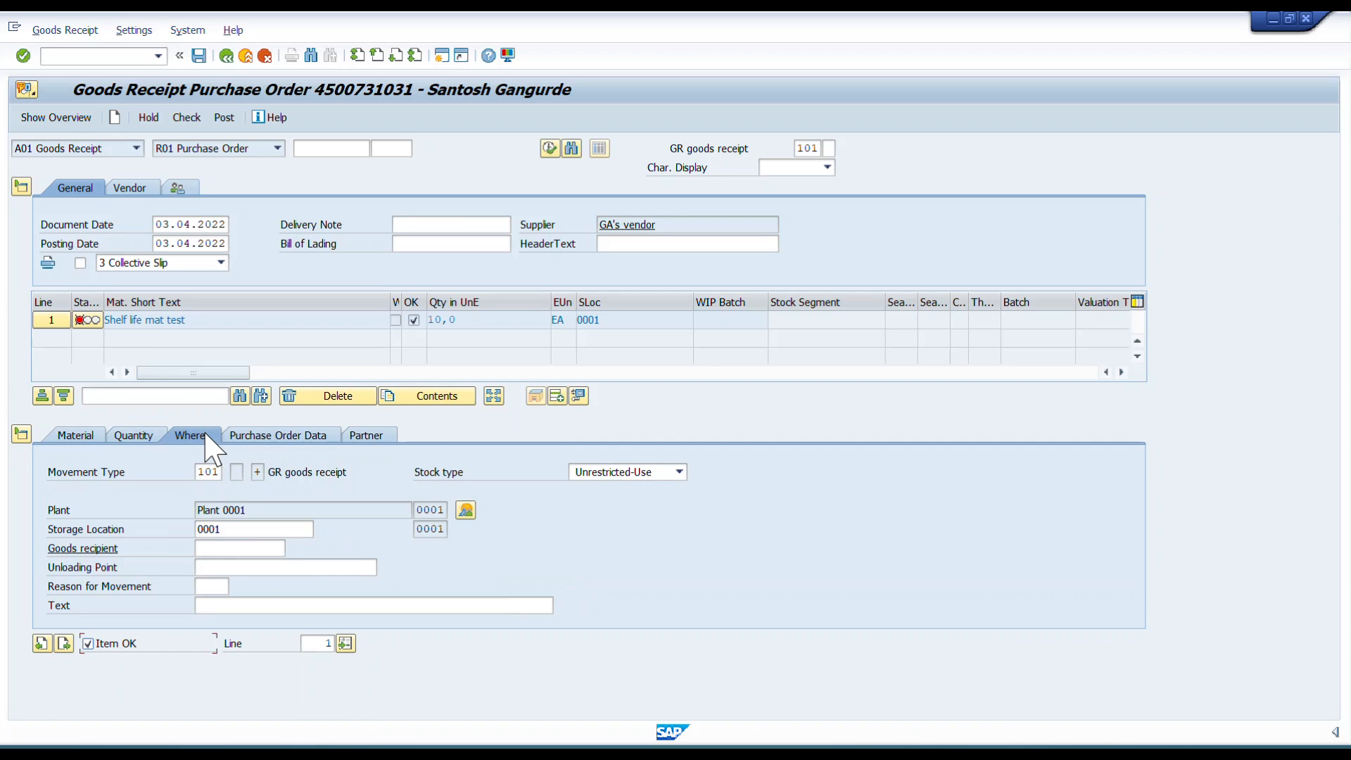
pyautogui.click(86, 438)
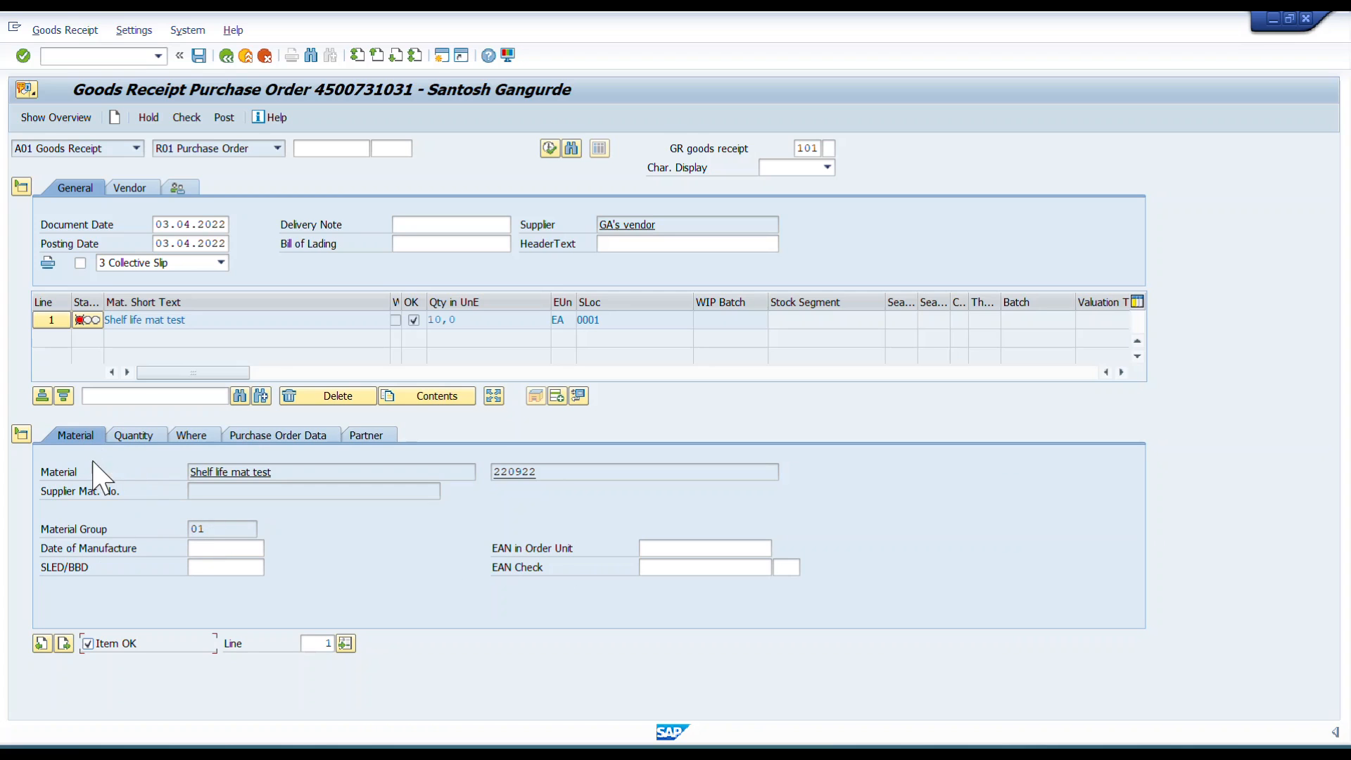
pyautogui.click(197, 548)
pyautogui.moveTo(149, 548); pyautogui.dragTo(19, 554)
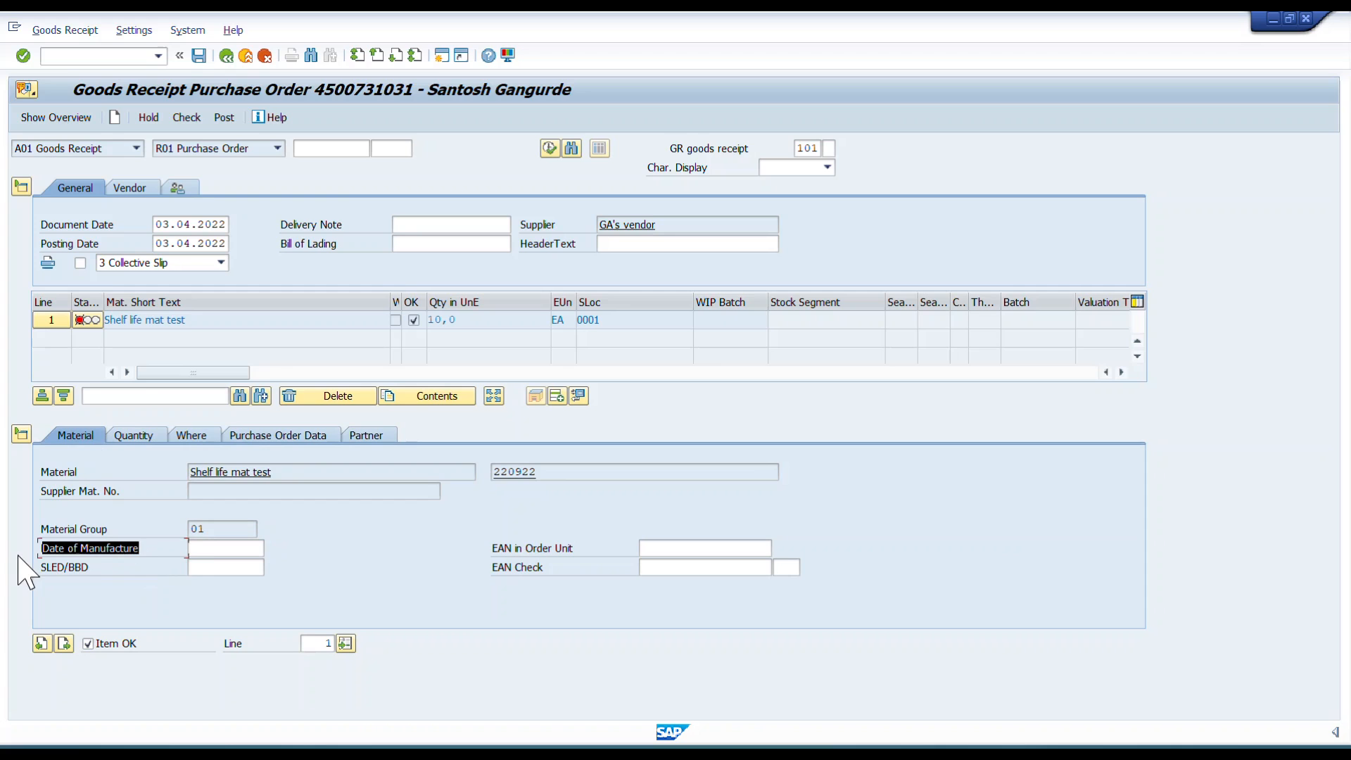
pyautogui.click(209, 550)
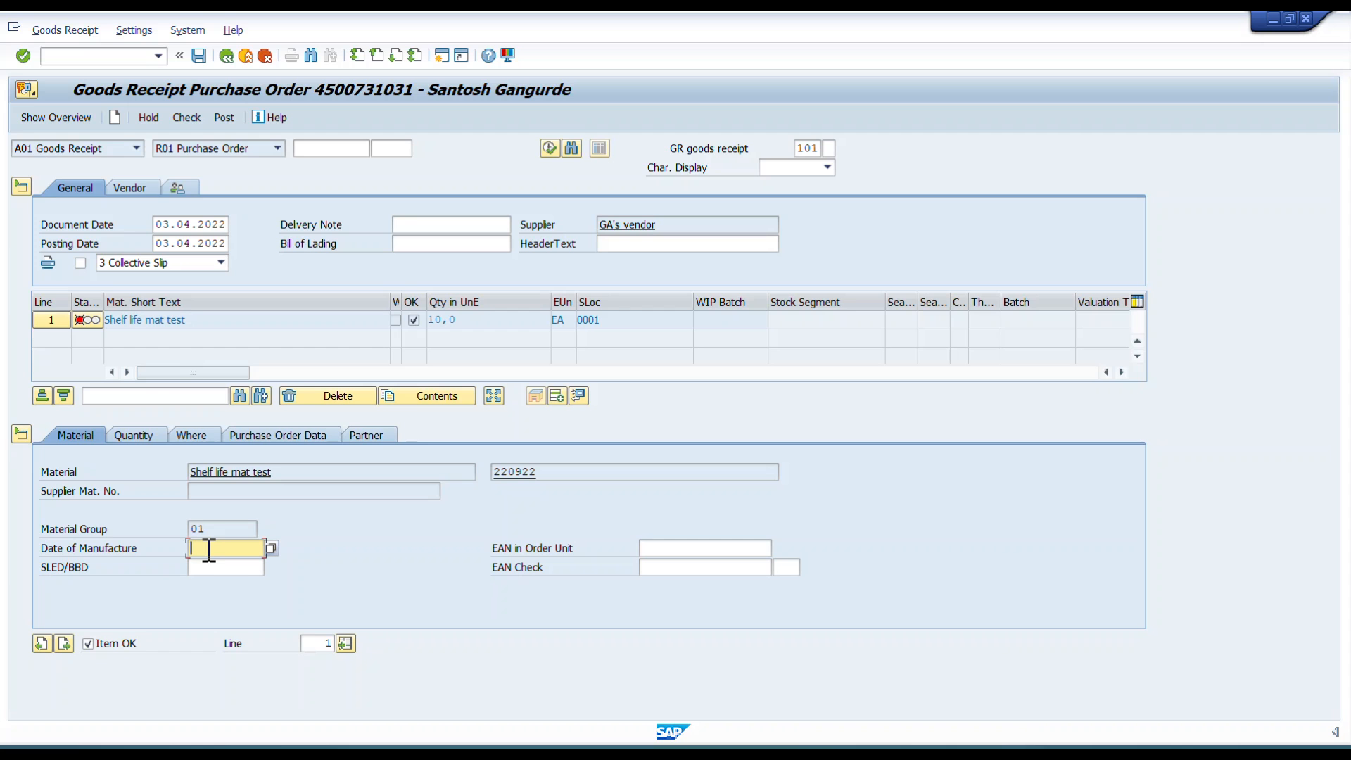
pyautogui.hotkey('alt', 'Tab')
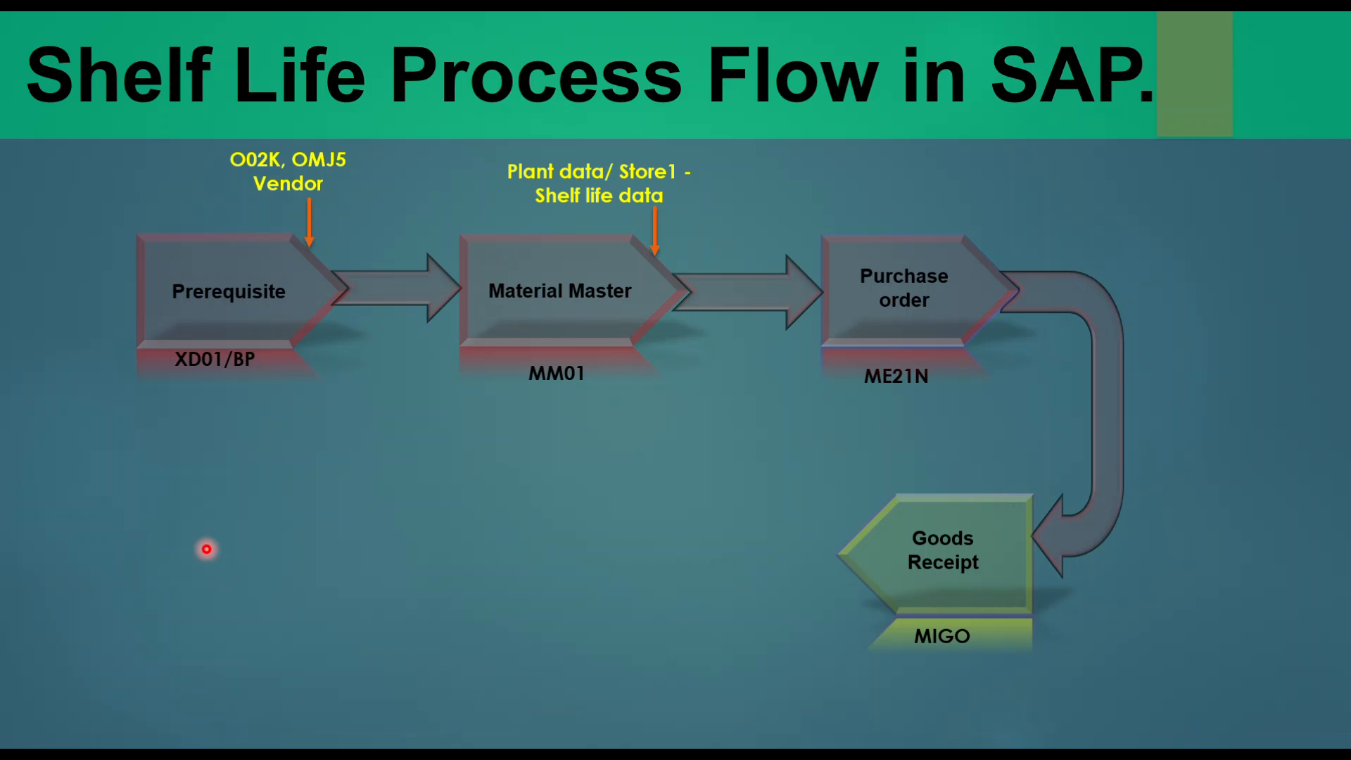
pyautogui.press('Left')
pyautogui.press('Left')
pyautogui.press('Left')
pyautogui.press('Left')
pyautogui.press('Left')
pyautogui.press('Left')
pyautogui.press('Left')
pyautogui.press('Left')
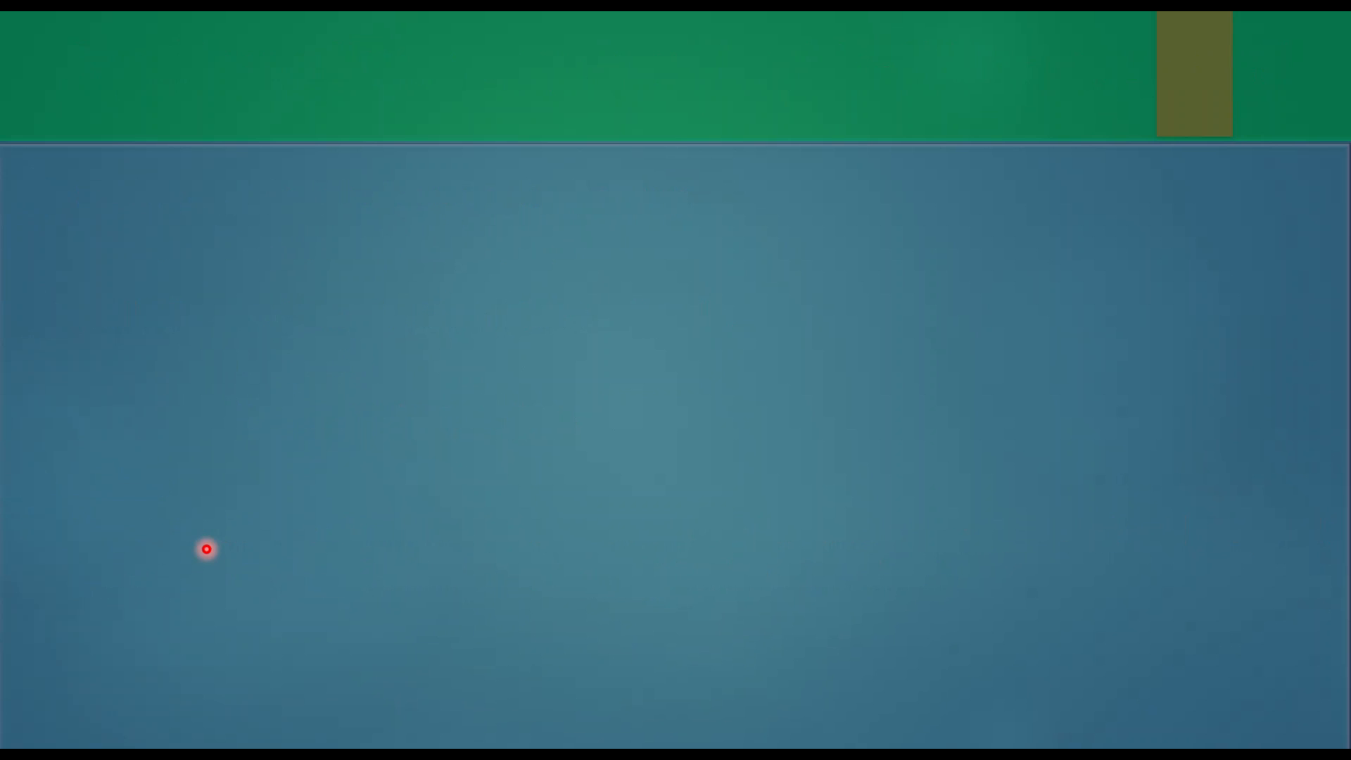
pyautogui.press('Left')
pyautogui.press('Left')
pyautogui.press('Right')
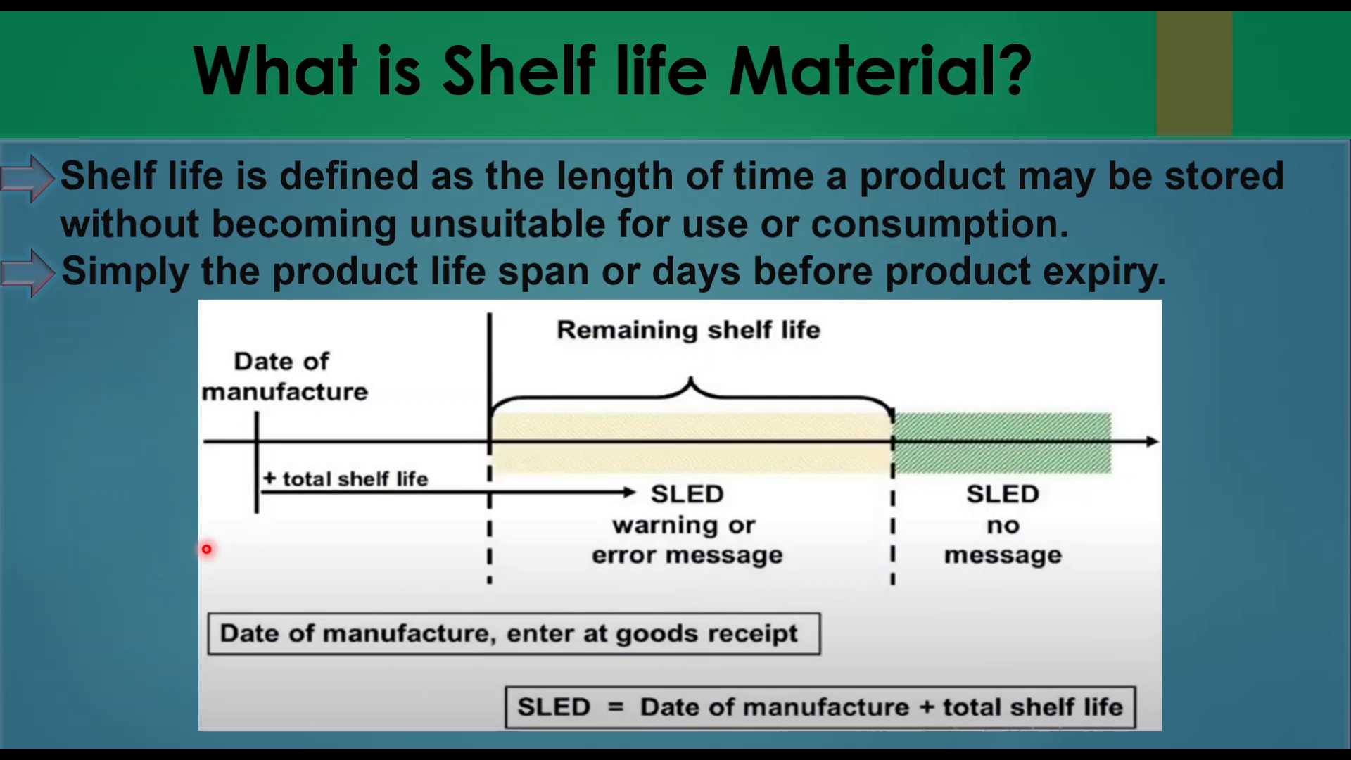
pyautogui.hotkey('alt', 'Tab')
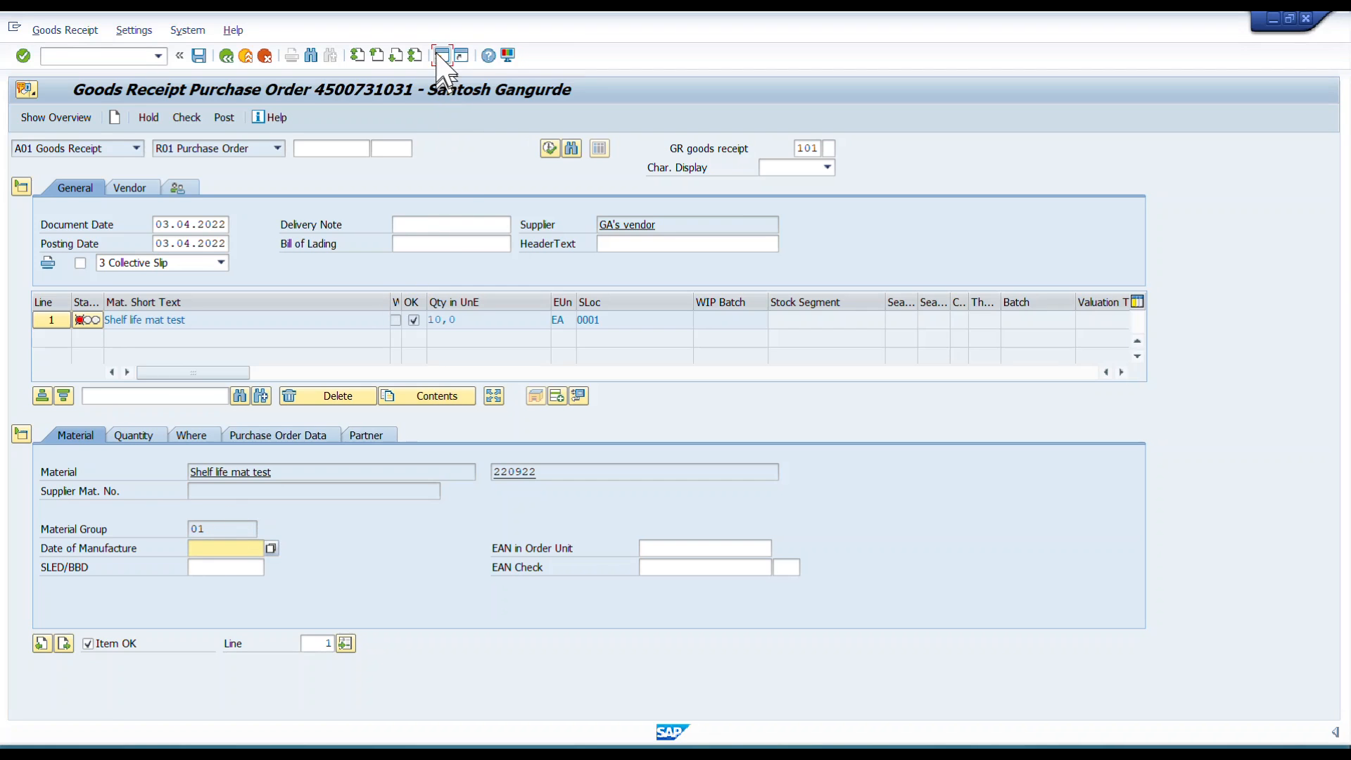
# Switch to the other SAP session and display material 220922's plant data / storage 1 view in MM03.
pyautogui.click(437, 56)
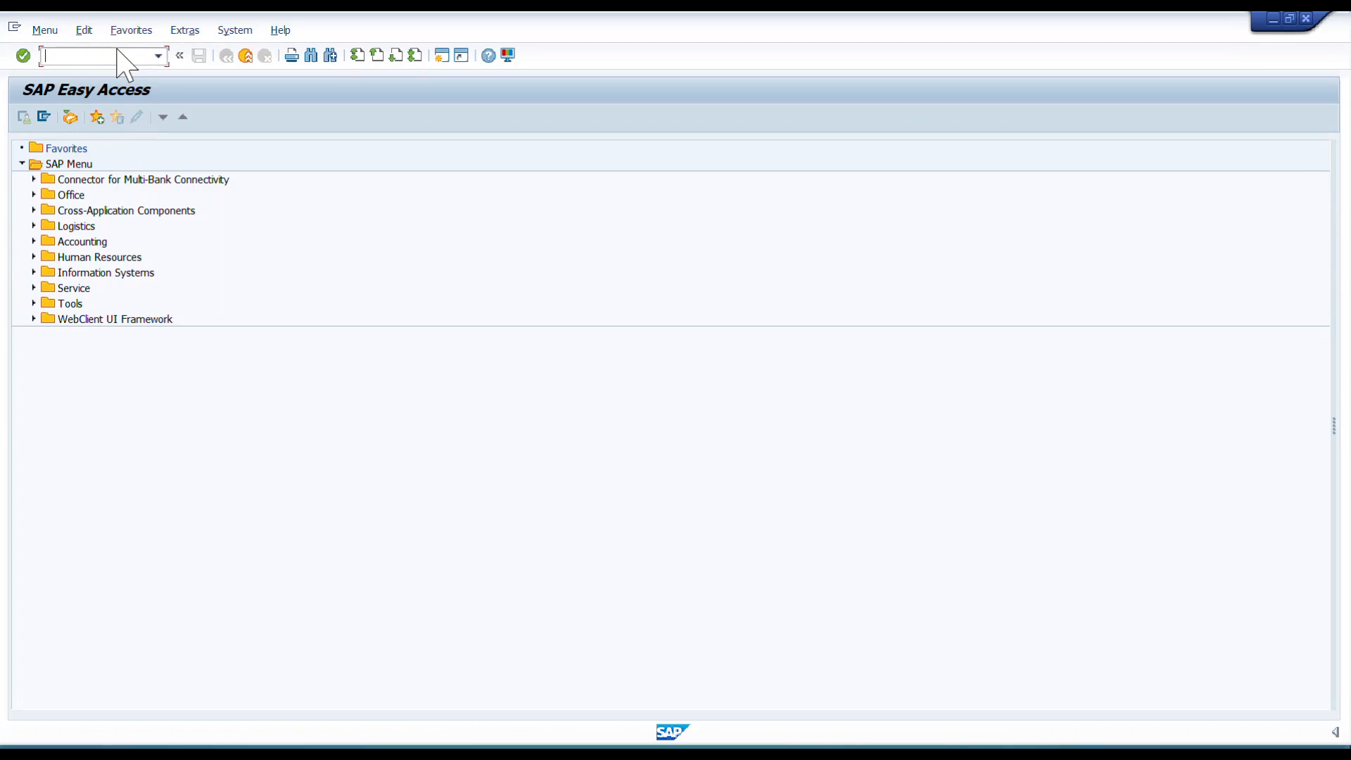
pyautogui.write('MM03')
pyautogui.press('Return')
pyautogui.press('Return')
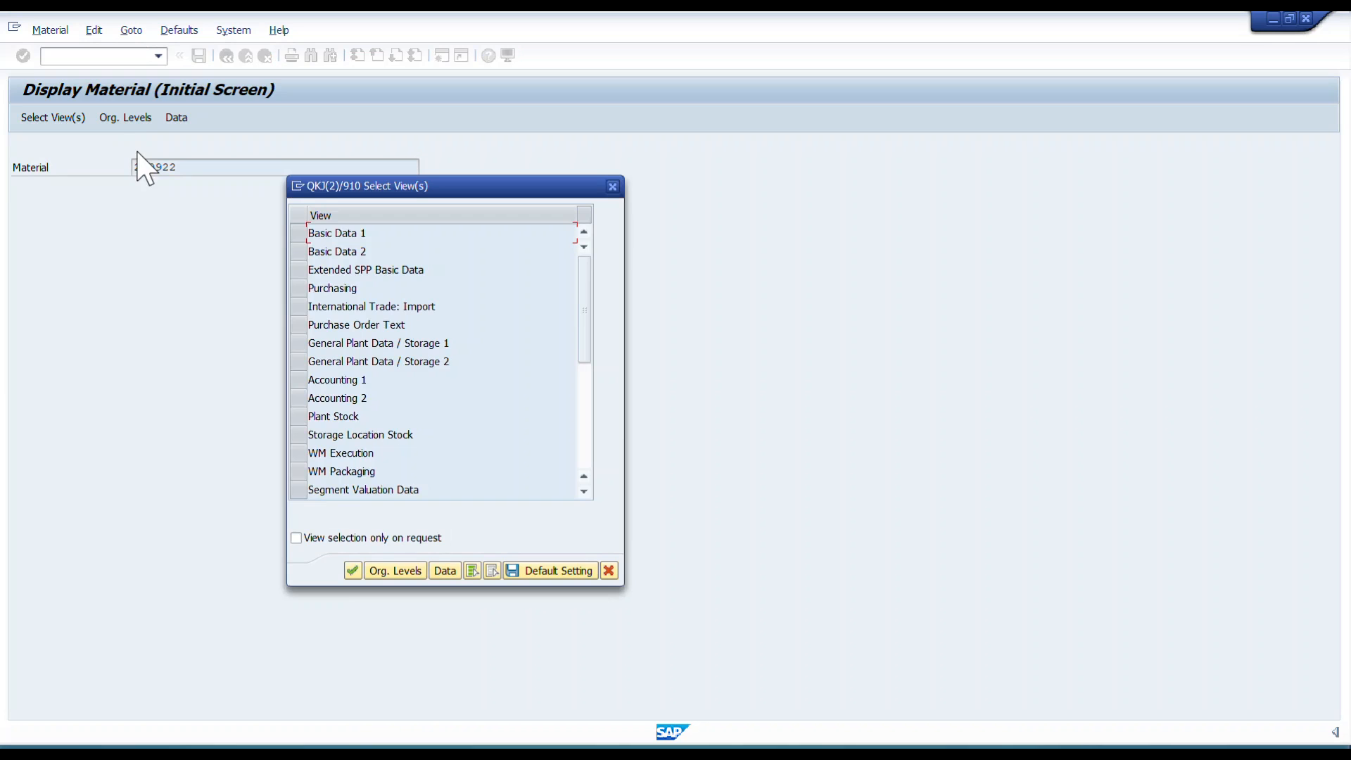
pyautogui.click(304, 344)
pyautogui.press('Return')
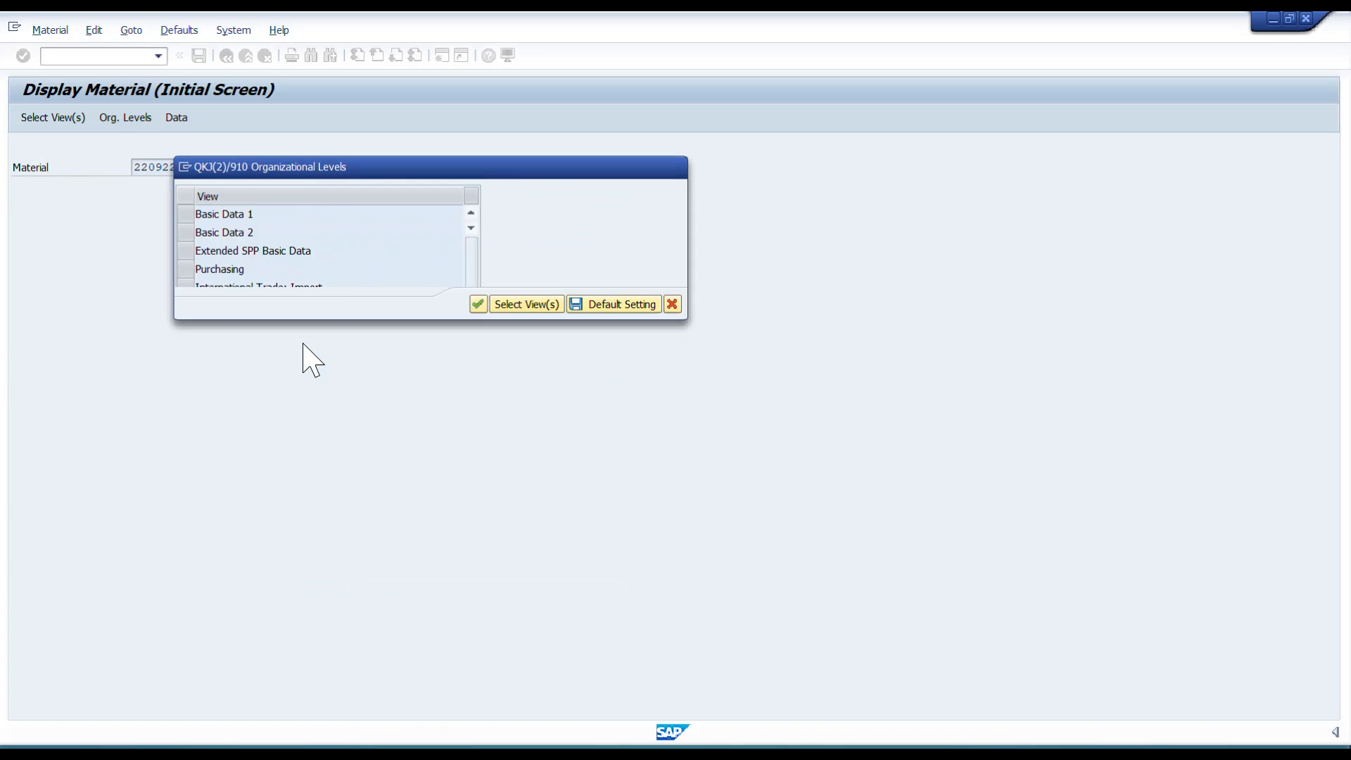
pyautogui.press('space')
pyautogui.click(317, 229)
pyautogui.press('space')
pyautogui.click(314, 250)
pyautogui.press('Return')
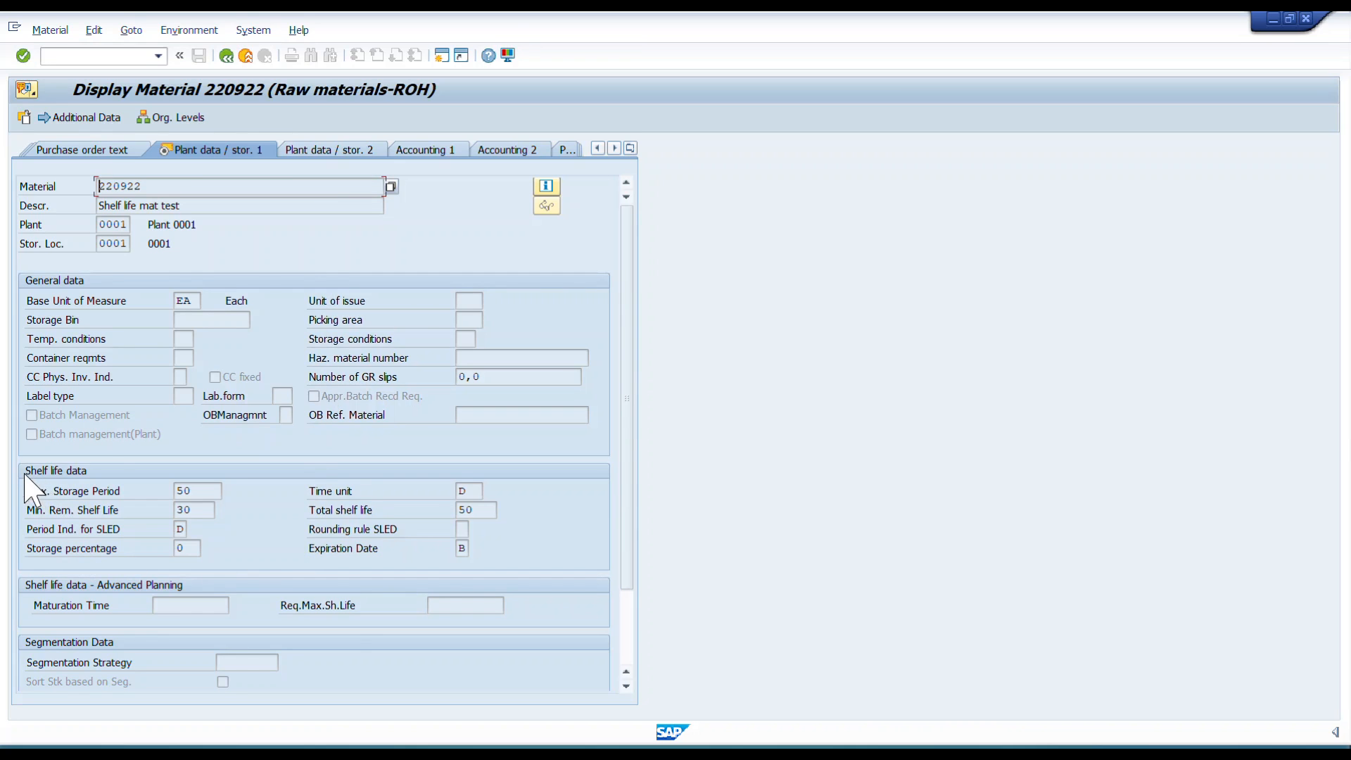
# Inspect the material's total shelf life setting and return to the goods receipt.
pyautogui.doubleClick(464, 509)
pyautogui.click(455, 510)
pyautogui.hotkey('alt', 'Tab')
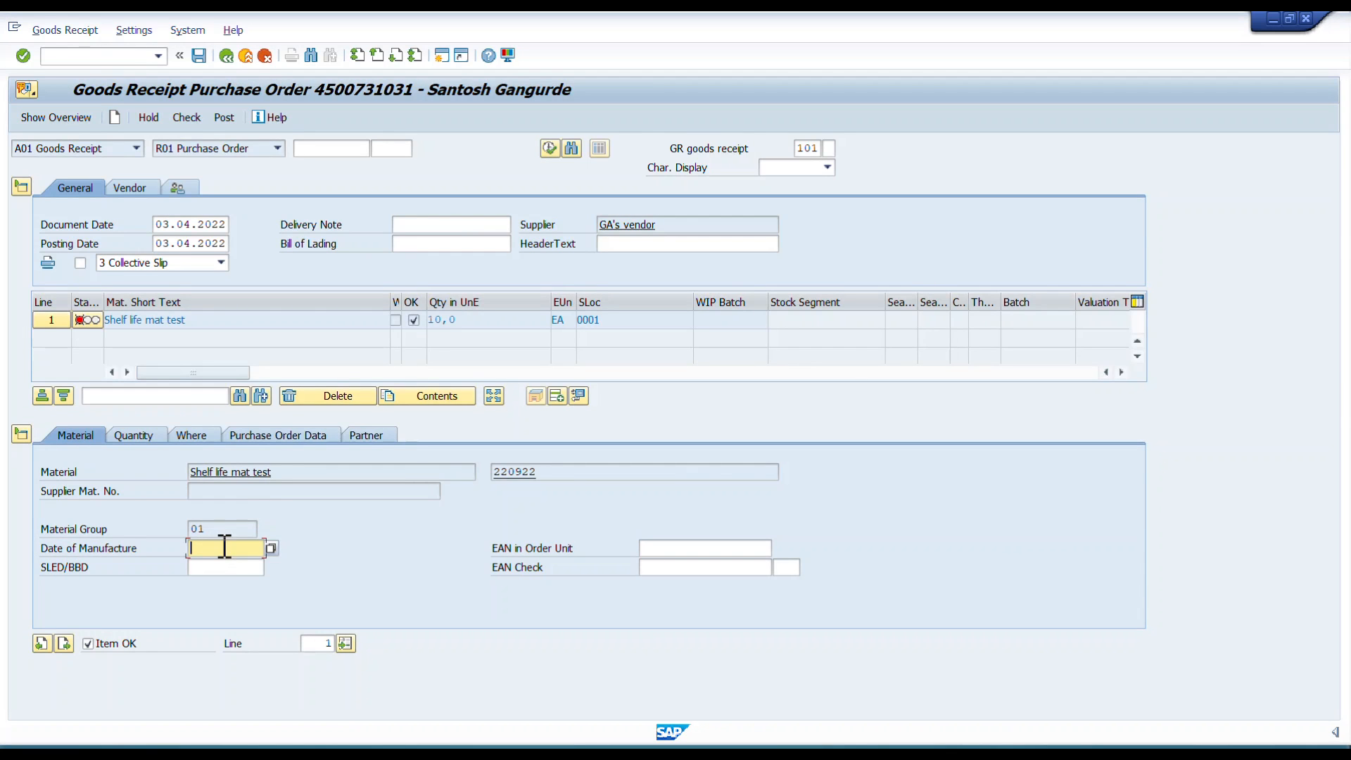
# Set the date of manufacture to 01.03.2022 using the calendar.
pyautogui.click(271, 547)
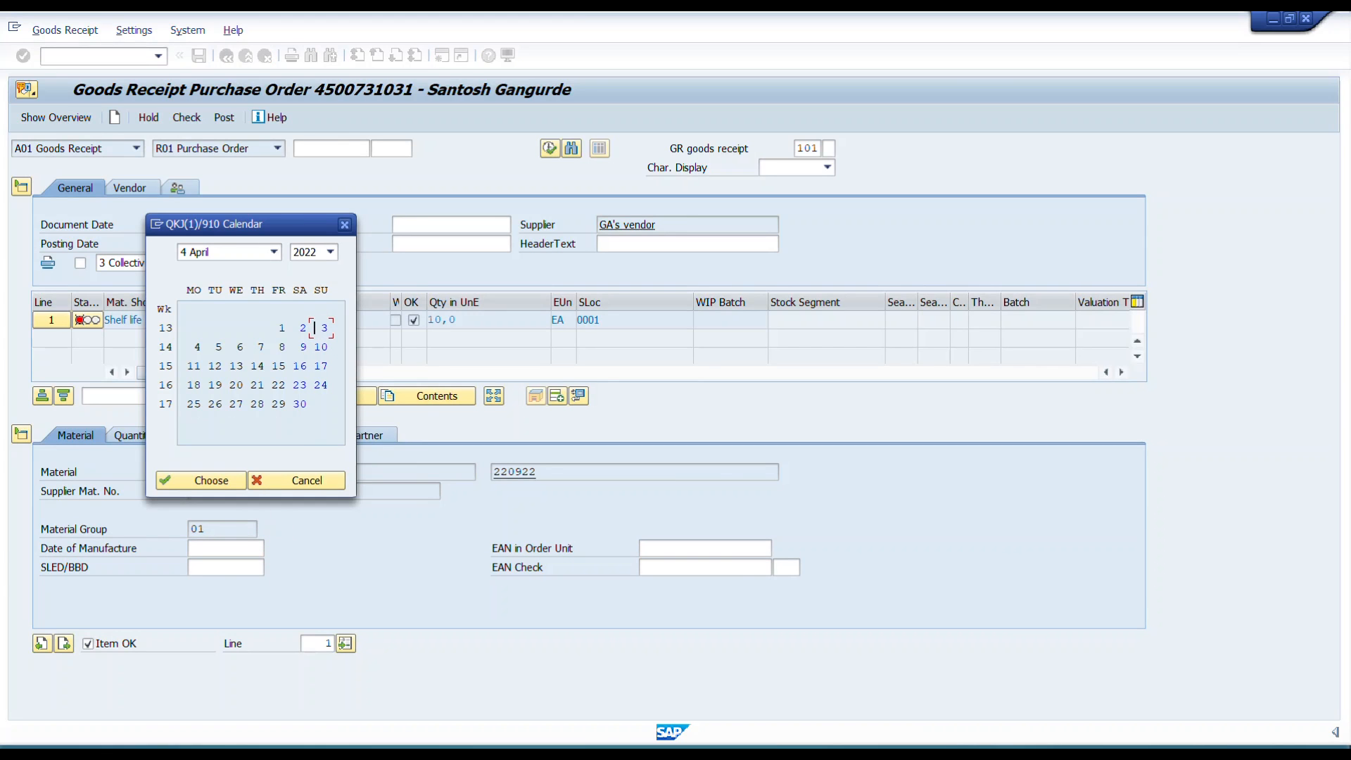
pyautogui.click(274, 252)
pyautogui.click(215, 303)
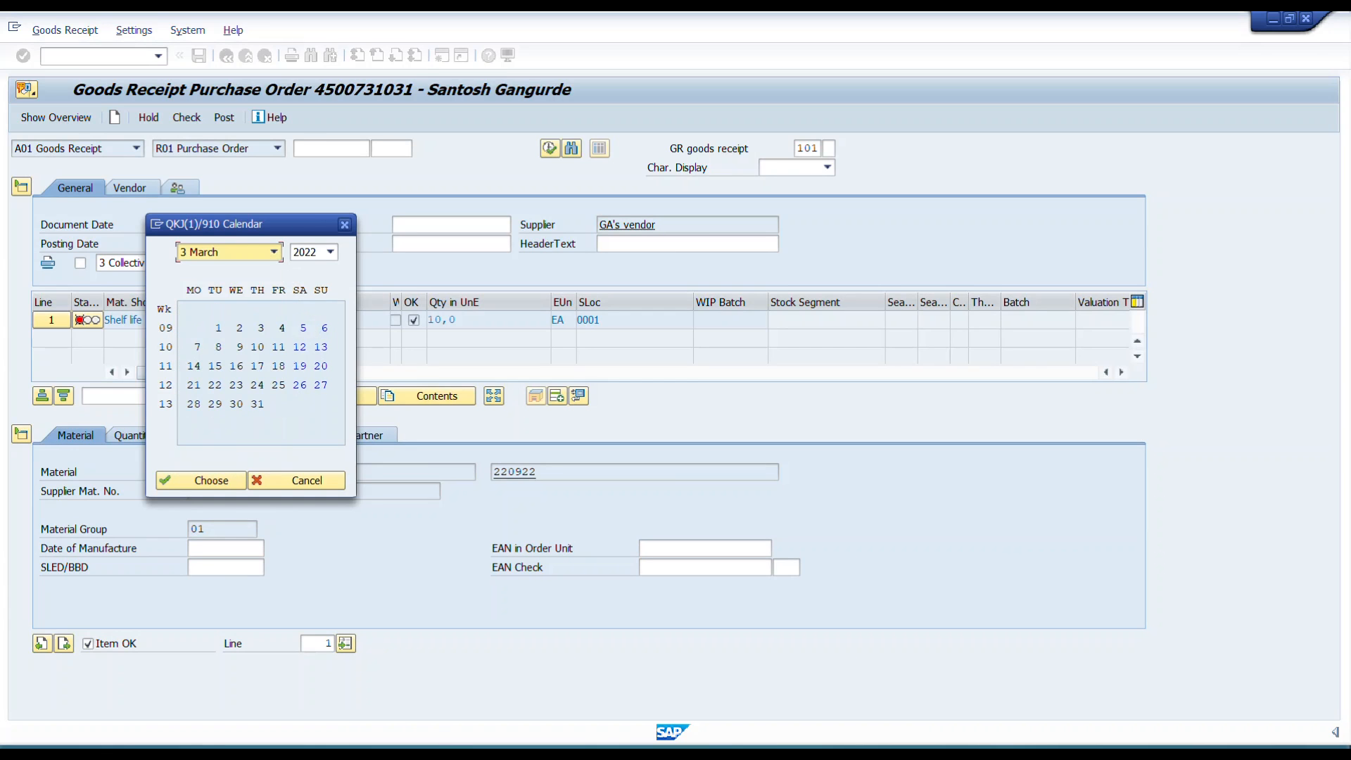
pyautogui.click(219, 328)
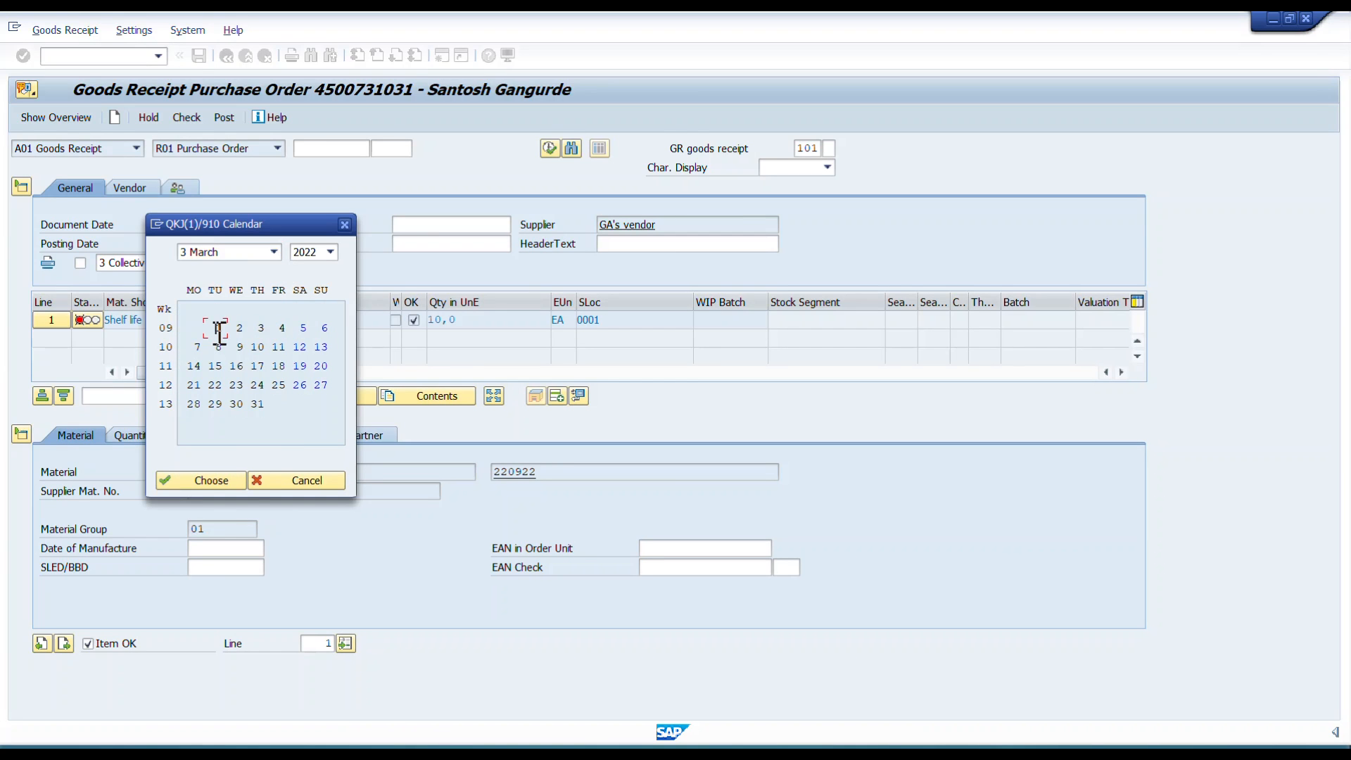
pyautogui.click(230, 482)
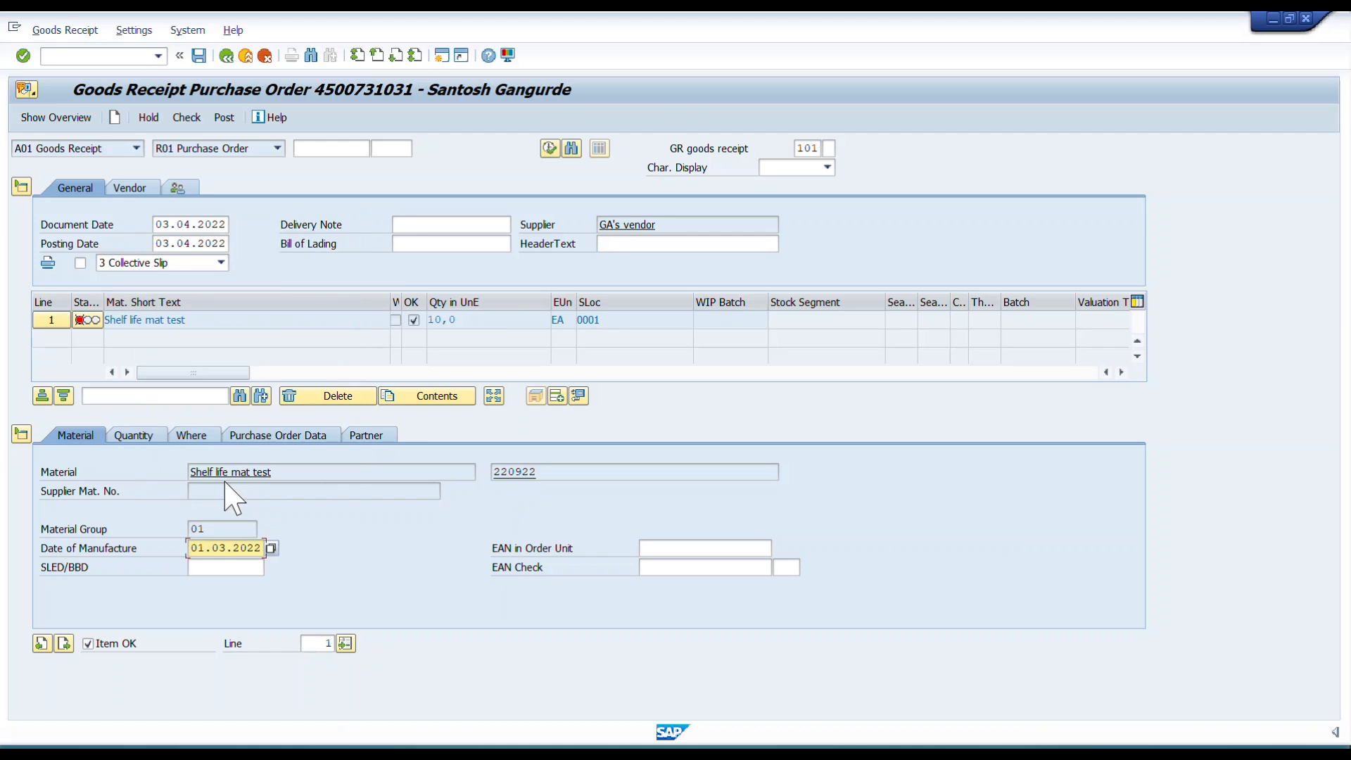
# Check the document and read the shelf life shortfall message in the log.
pyautogui.click(187, 117)
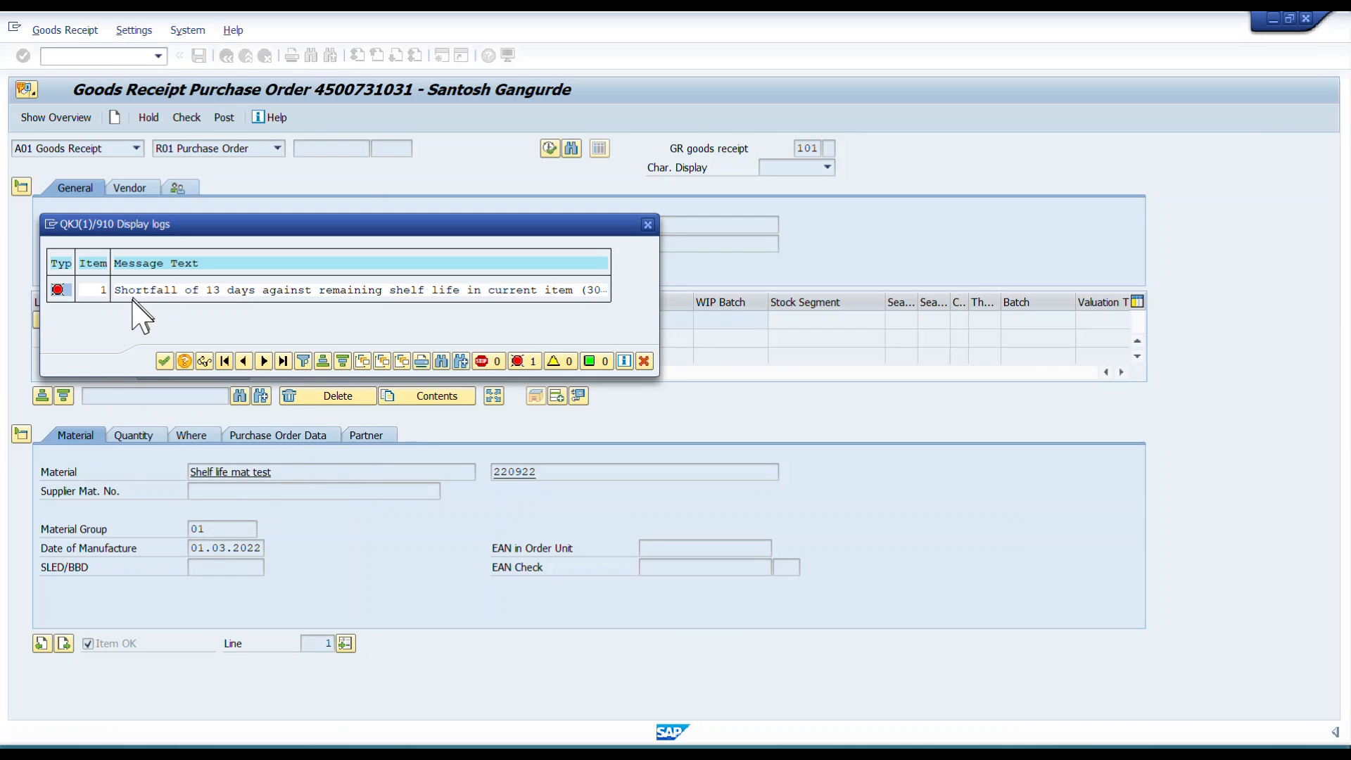
pyautogui.moveTo(119, 289); pyautogui.dragTo(604, 289)
pyautogui.click(572, 291)
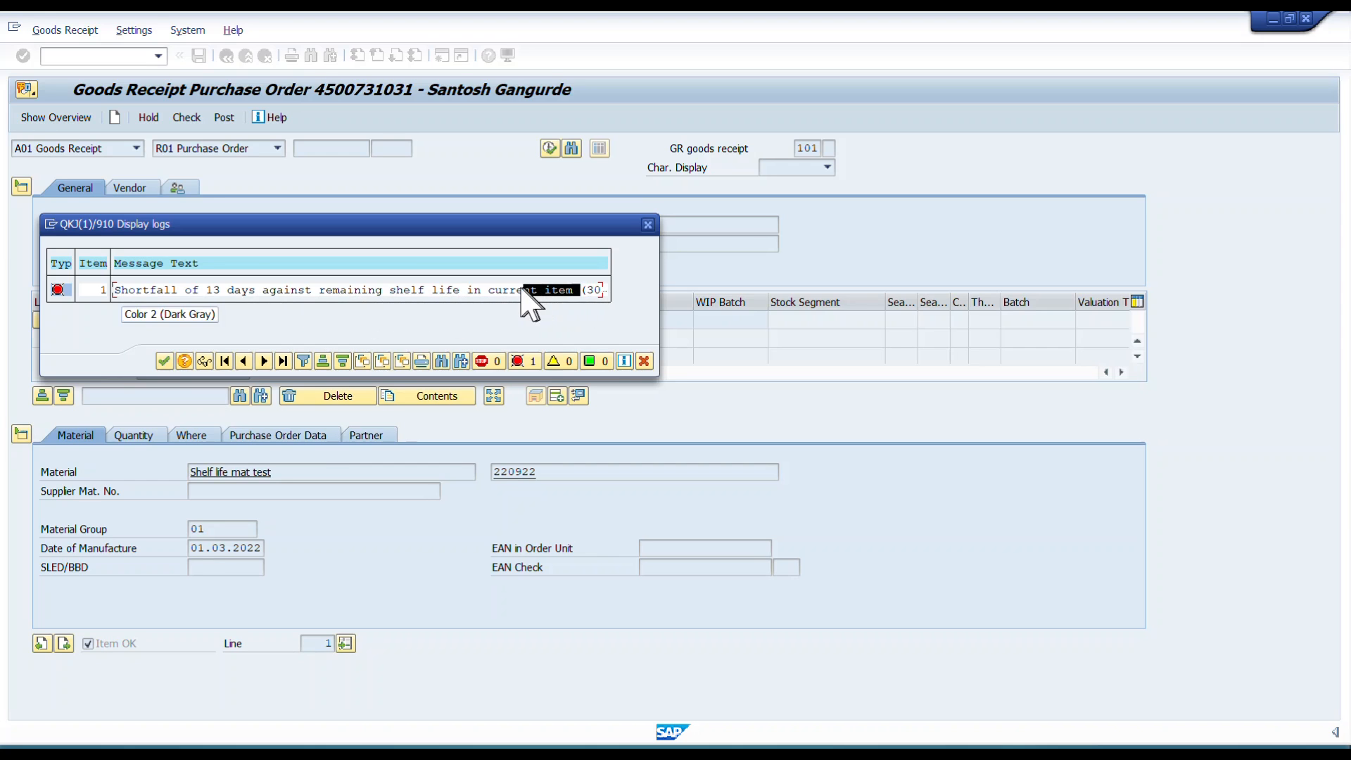
pyautogui.click(647, 225)
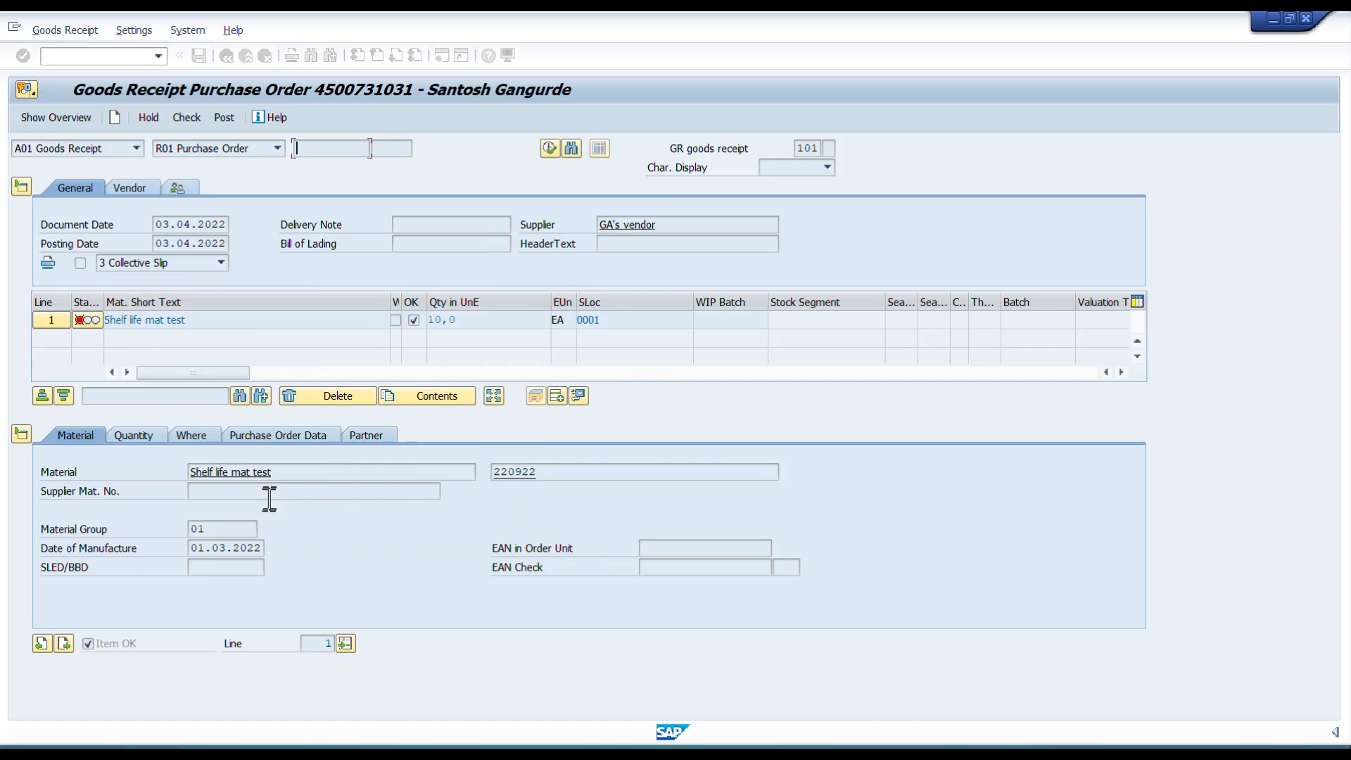
# Change the date of manufacture to 01.04.2022 and check the document again.
pyautogui.click(221, 548)
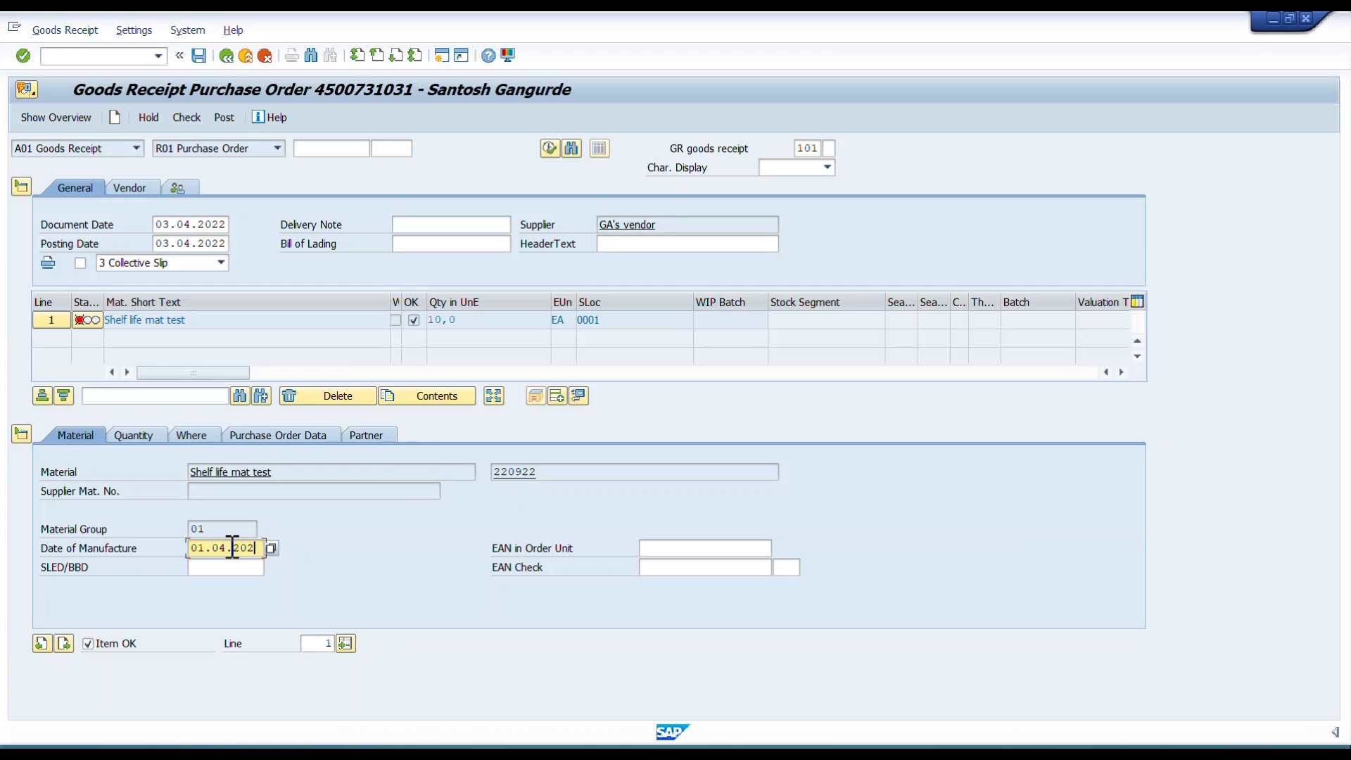
pyautogui.write('2')
pyautogui.press('Return')
pyautogui.click(185, 118)
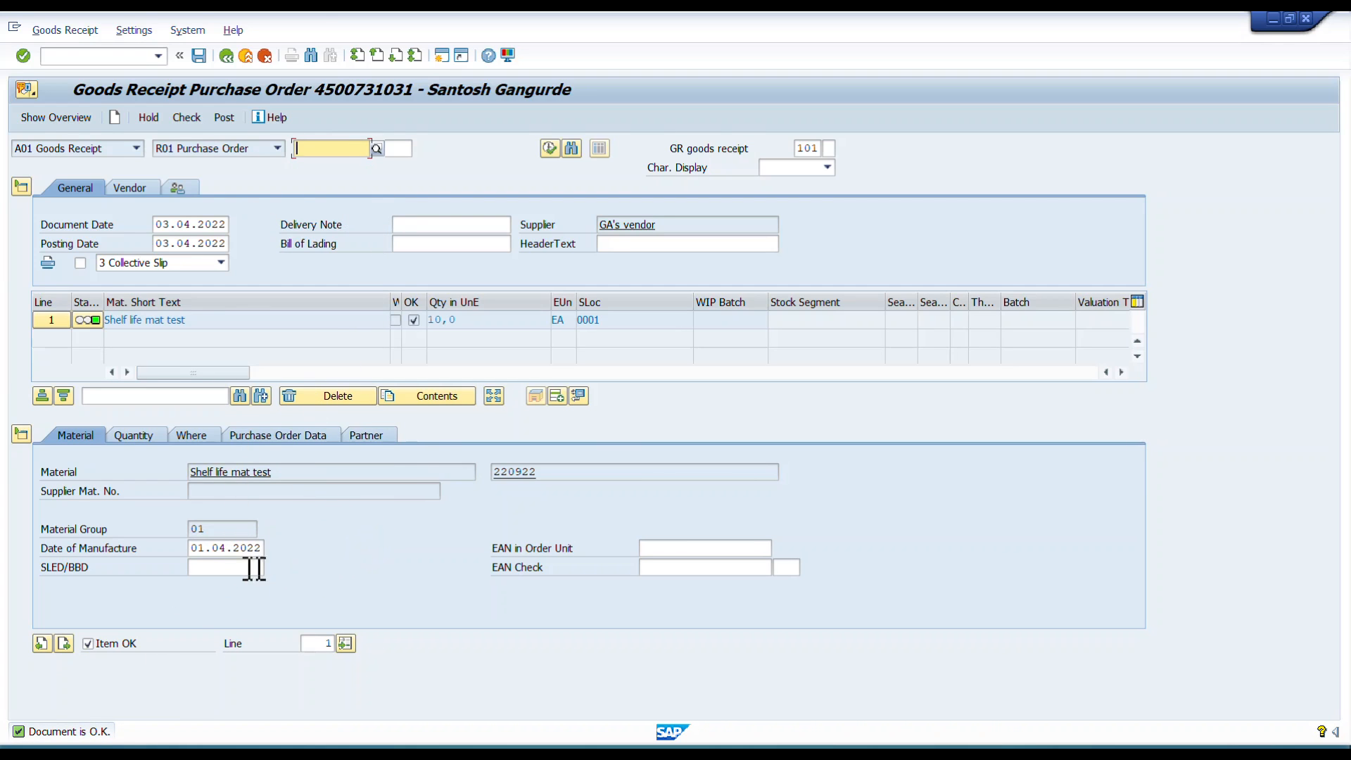
# Post the goods receipt.
pyautogui.click(200, 567)
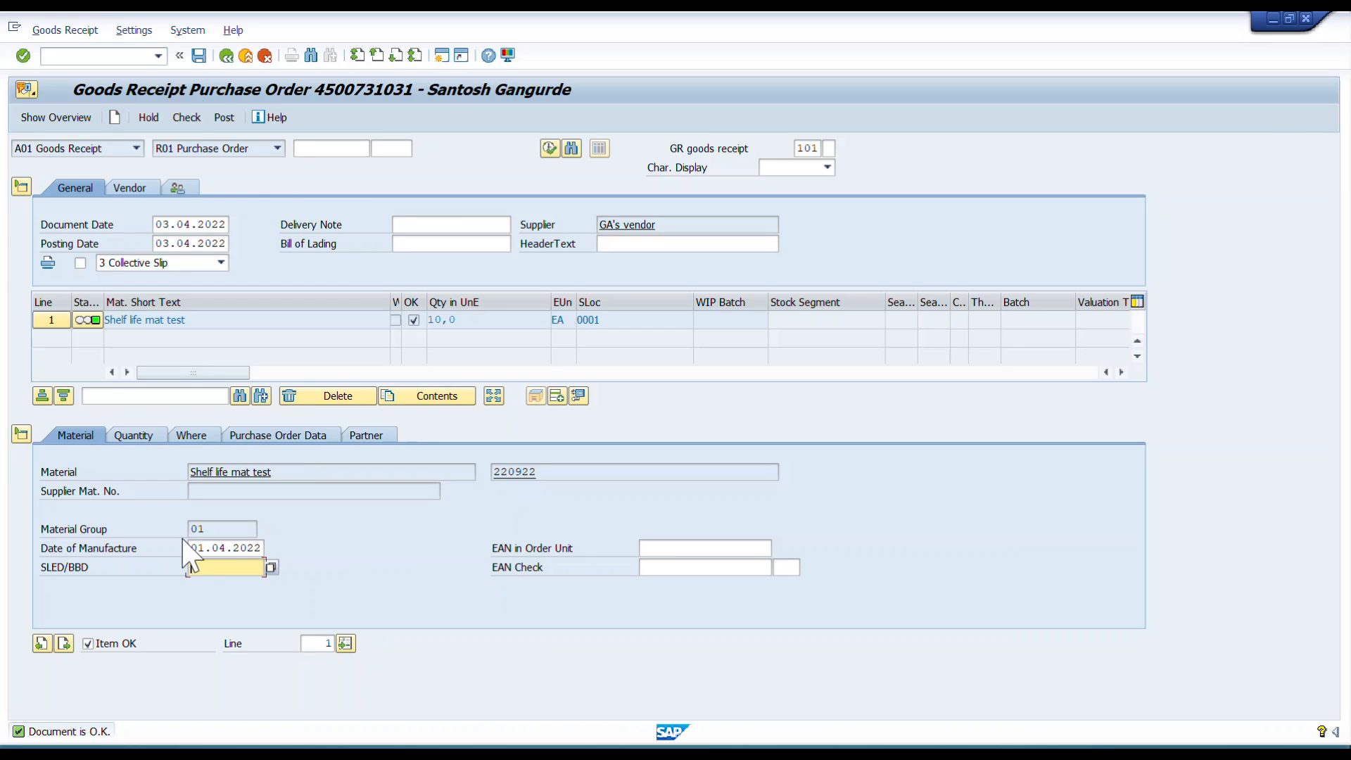
pyautogui.click(199, 55)
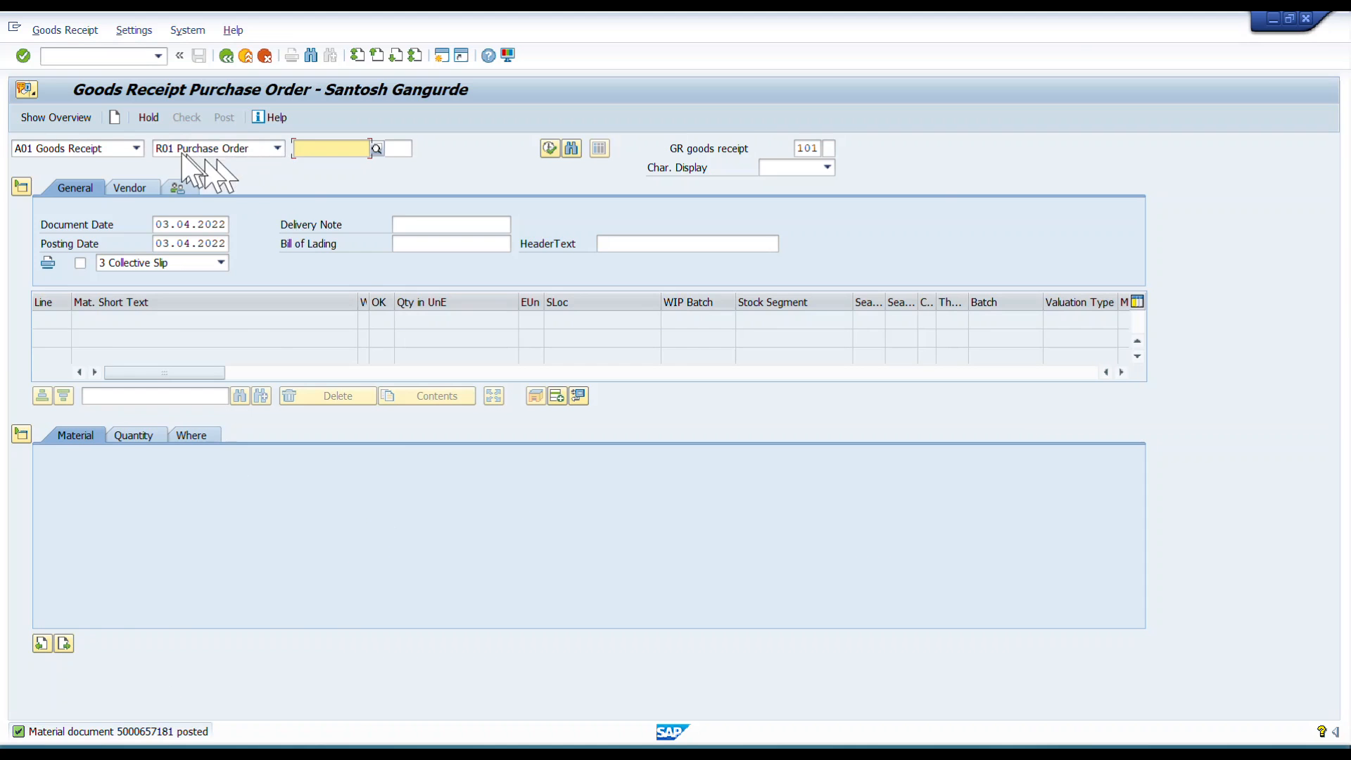
# Switch the transaction action to display the posted material document.
pyautogui.click(135, 147)
pyautogui.click(77, 215)
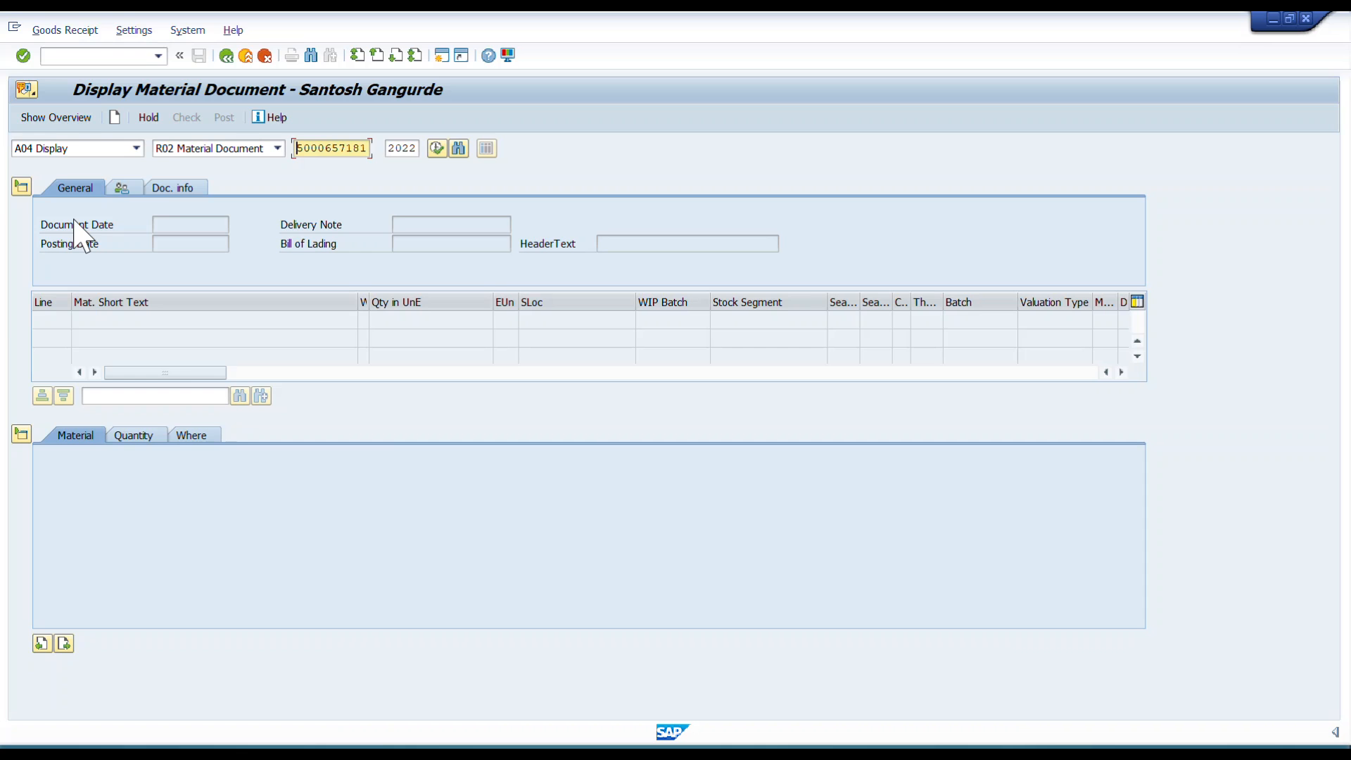
# Display the posted material document and examine the date of manufacture and SLED/BBD of its item.
pyautogui.press('Return')
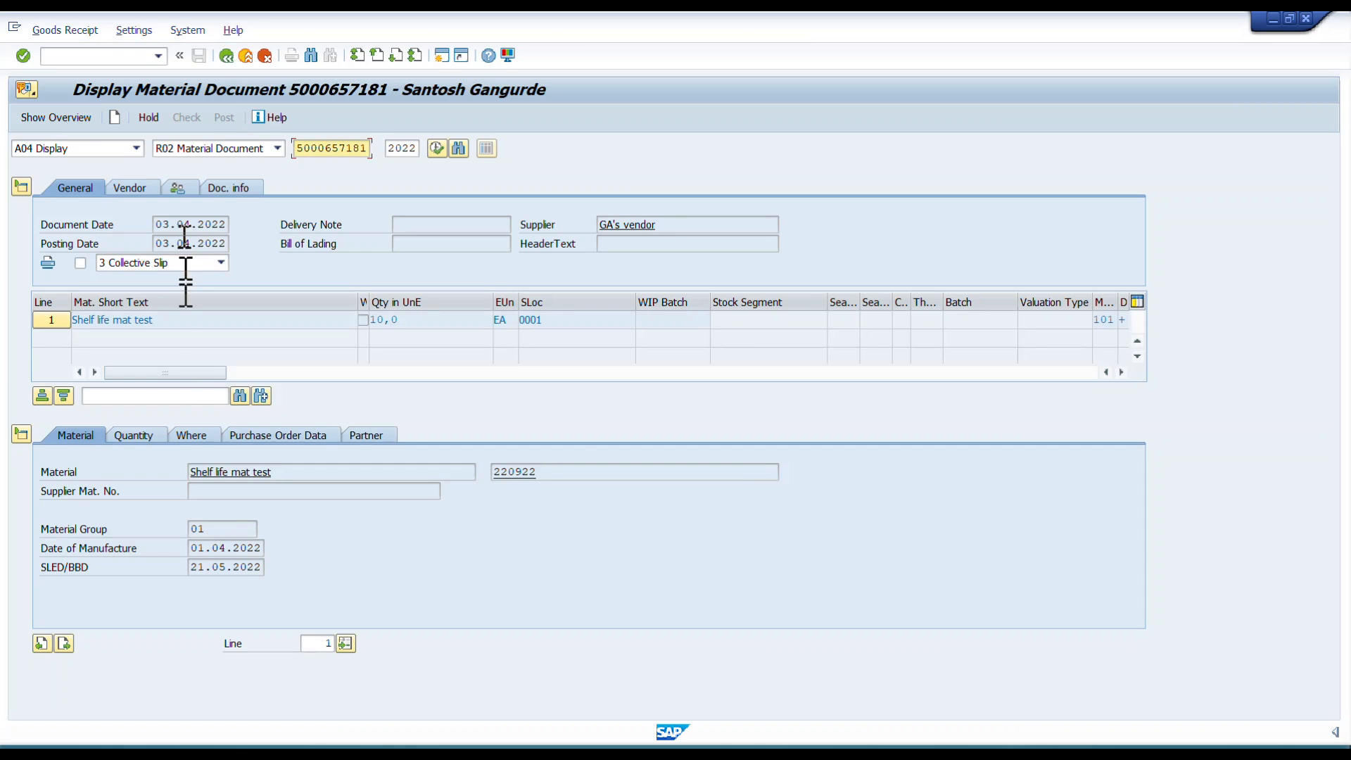
pyautogui.moveTo(189, 567); pyautogui.dragTo(250, 566)
pyautogui.click(261, 567)
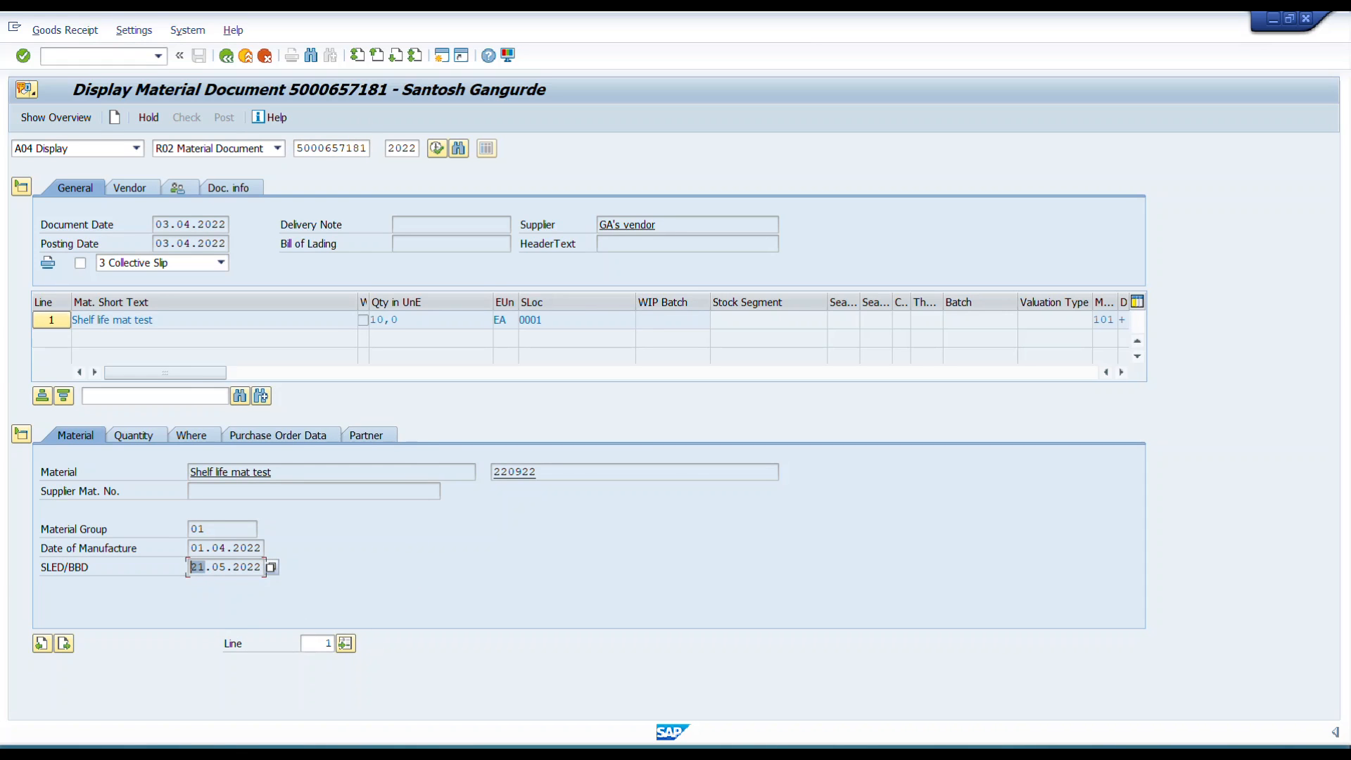
pyautogui.click(190, 567)
pyautogui.moveTo(213, 567); pyautogui.dragTo(262, 566)
pyautogui.click(262, 567)
pyautogui.hotkey('alt', 'Tab')
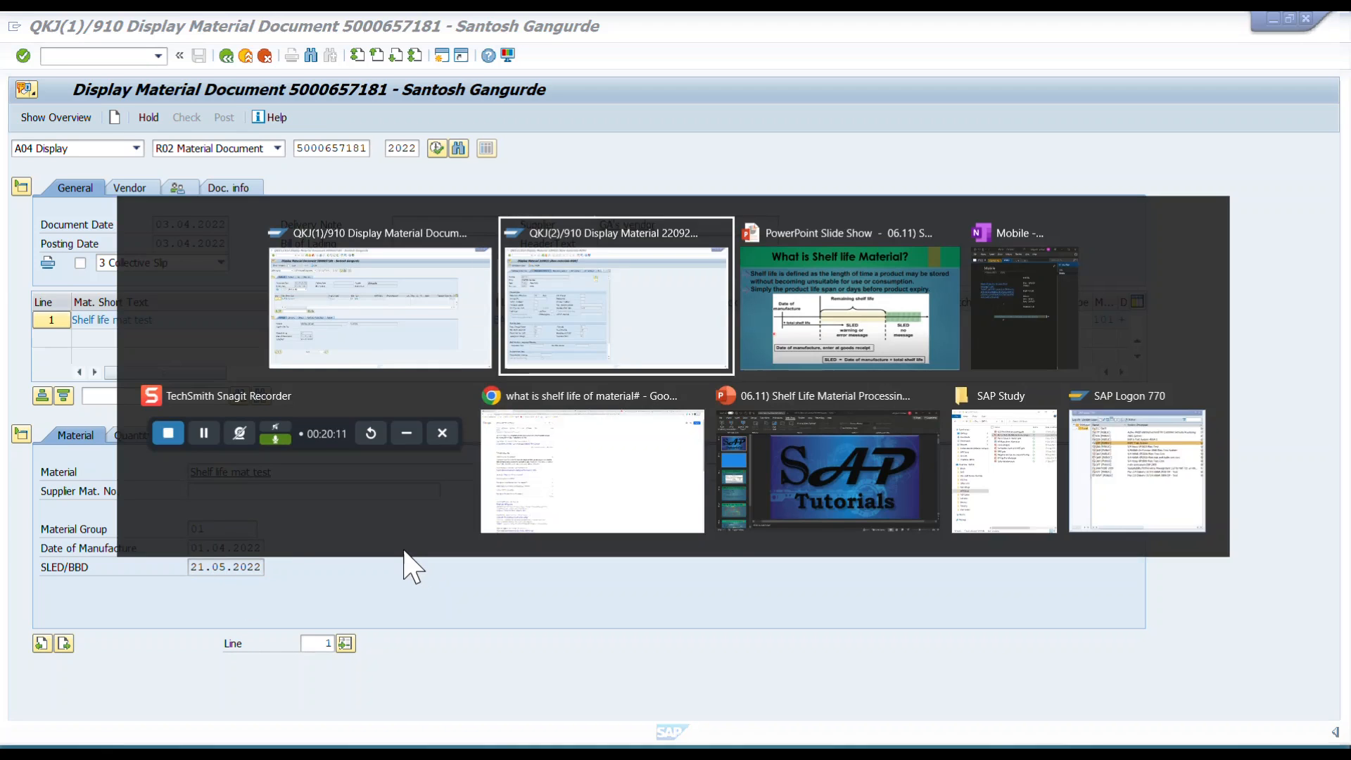
pyautogui.hotkey('alt', 'Tab')
pyautogui.press('Right')
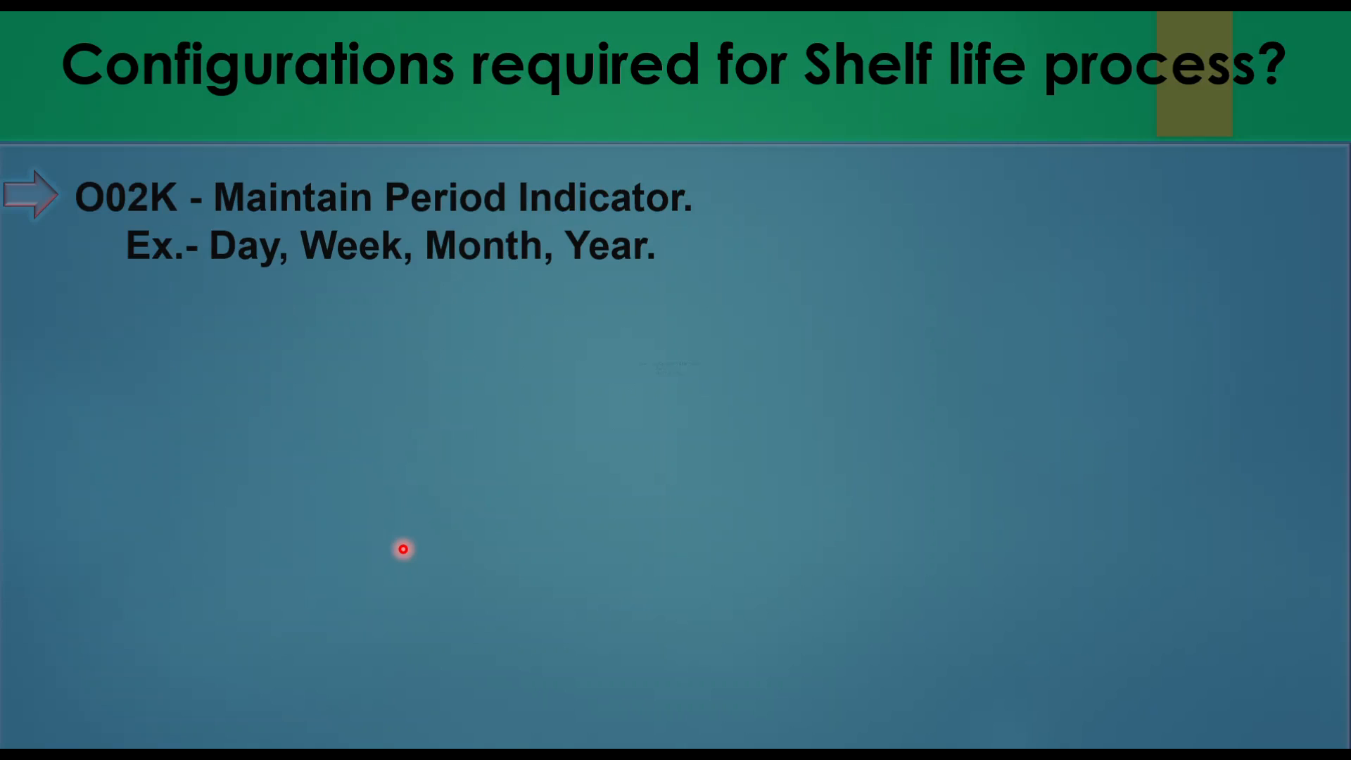
pyautogui.press('Right')
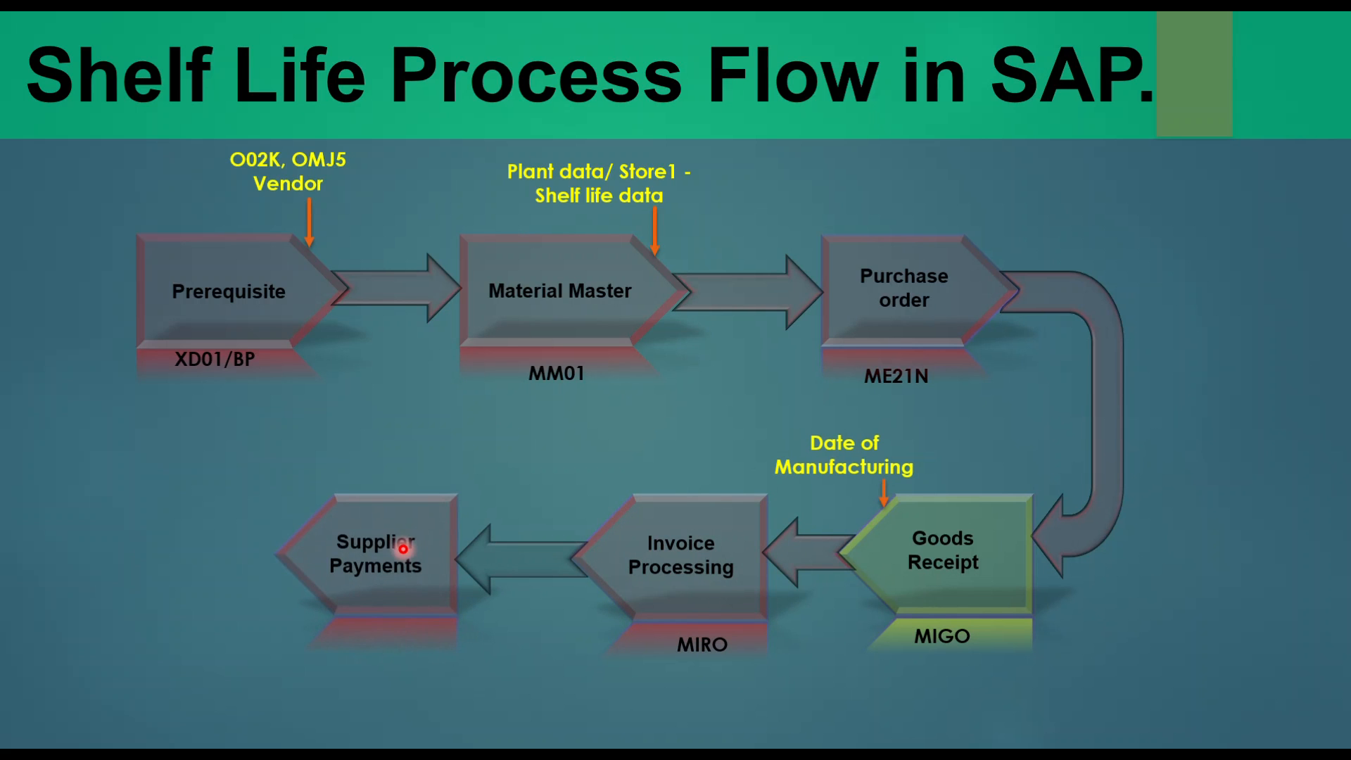
pyautogui.hotkey('alt', 'Tab')
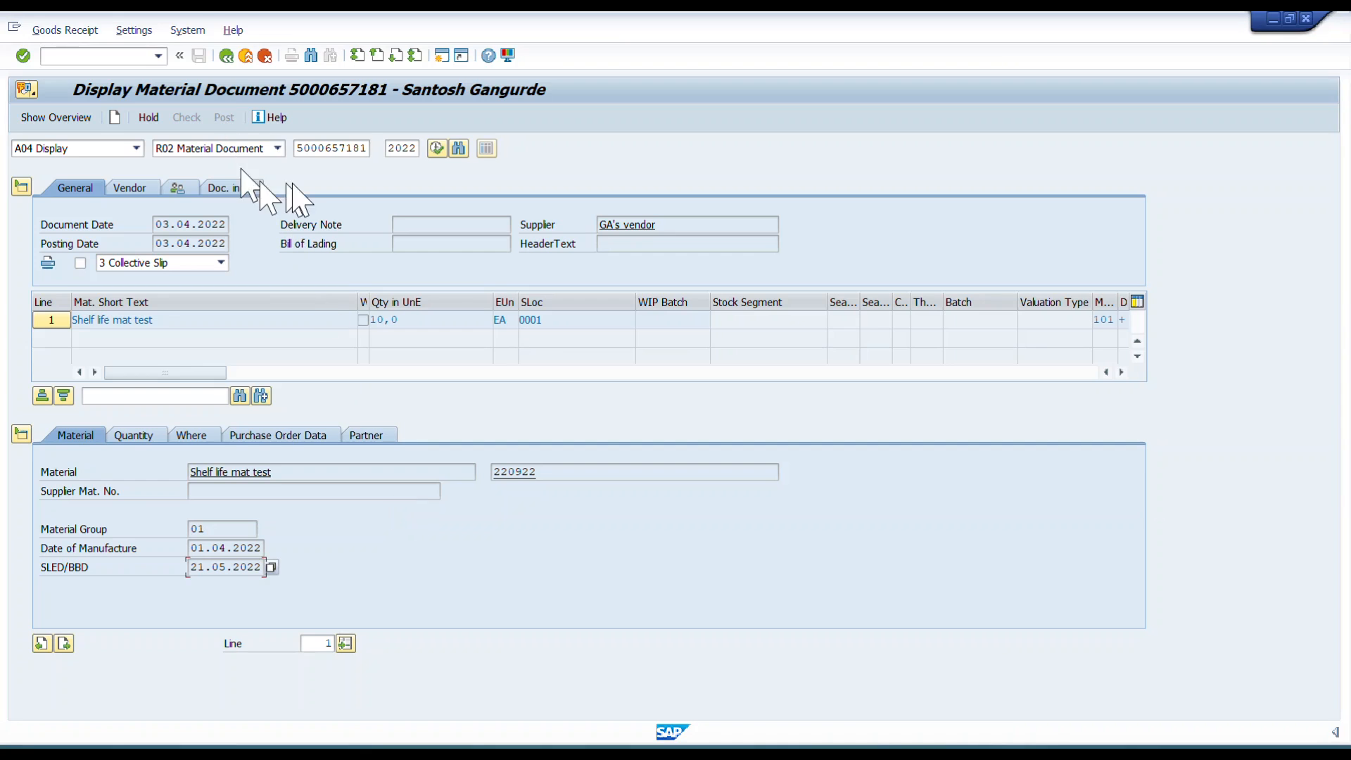
pyautogui.click(130, 149)
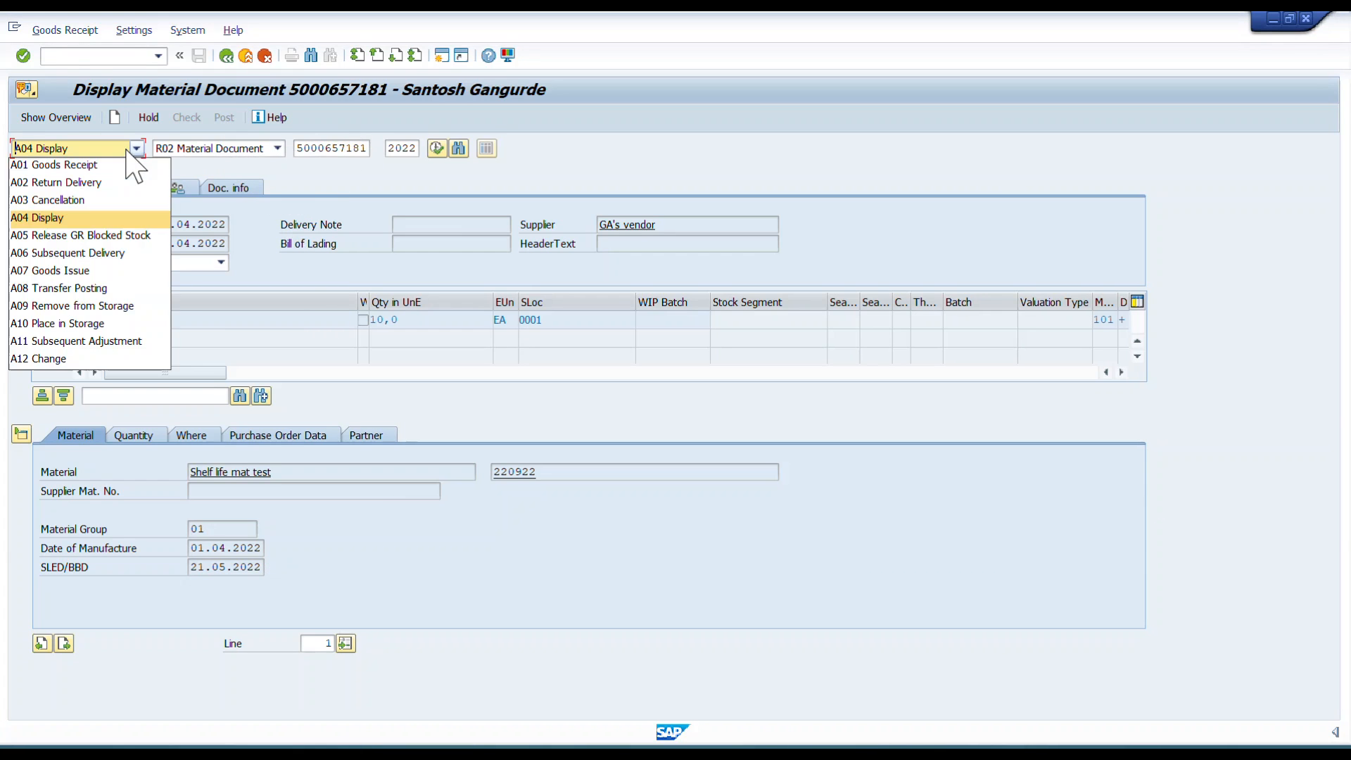
pyautogui.click(82, 168)
pyautogui.click(331, 147)
pyautogui.click(330, 164)
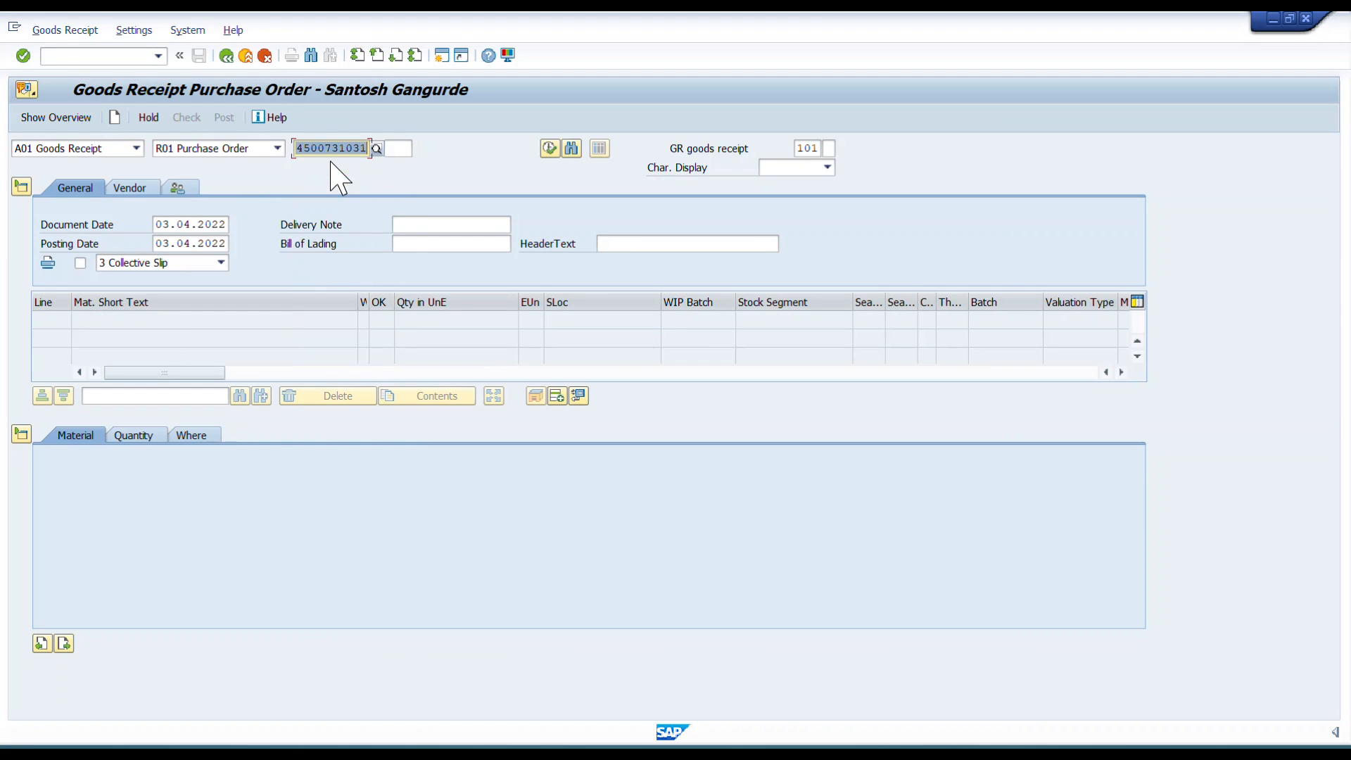
# Leave goods receipt and open transaction MIRO to enter an incoming invoice.
pyautogui.click(230, 62)
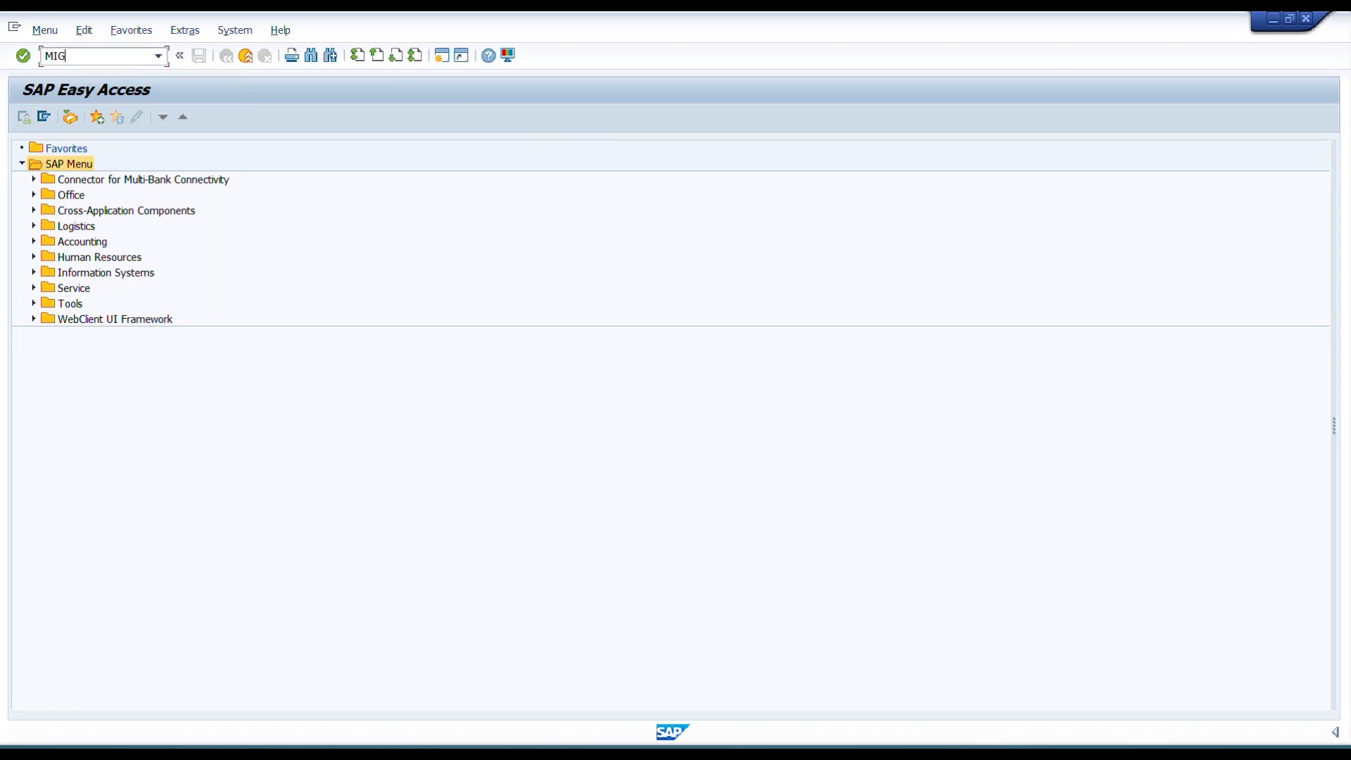
pyautogui.press('Return')
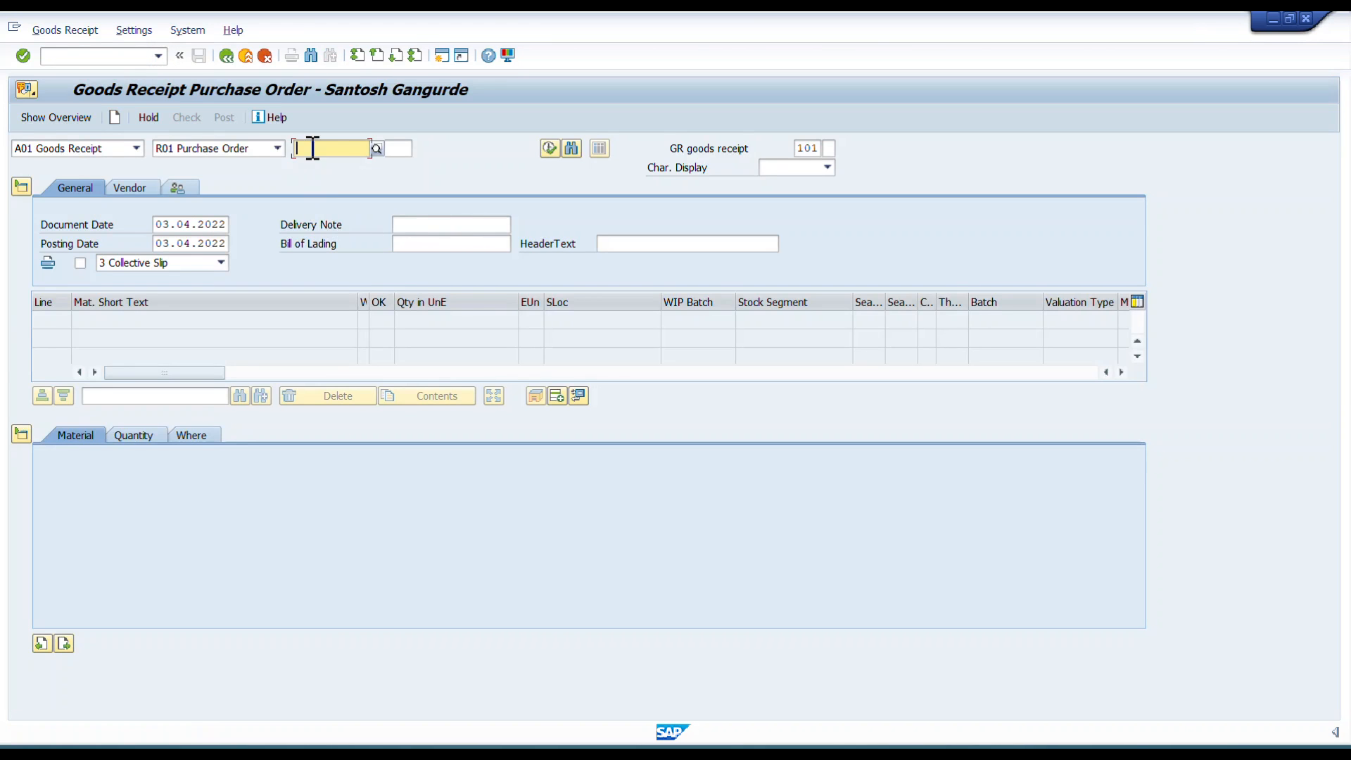
pyautogui.click(226, 56)
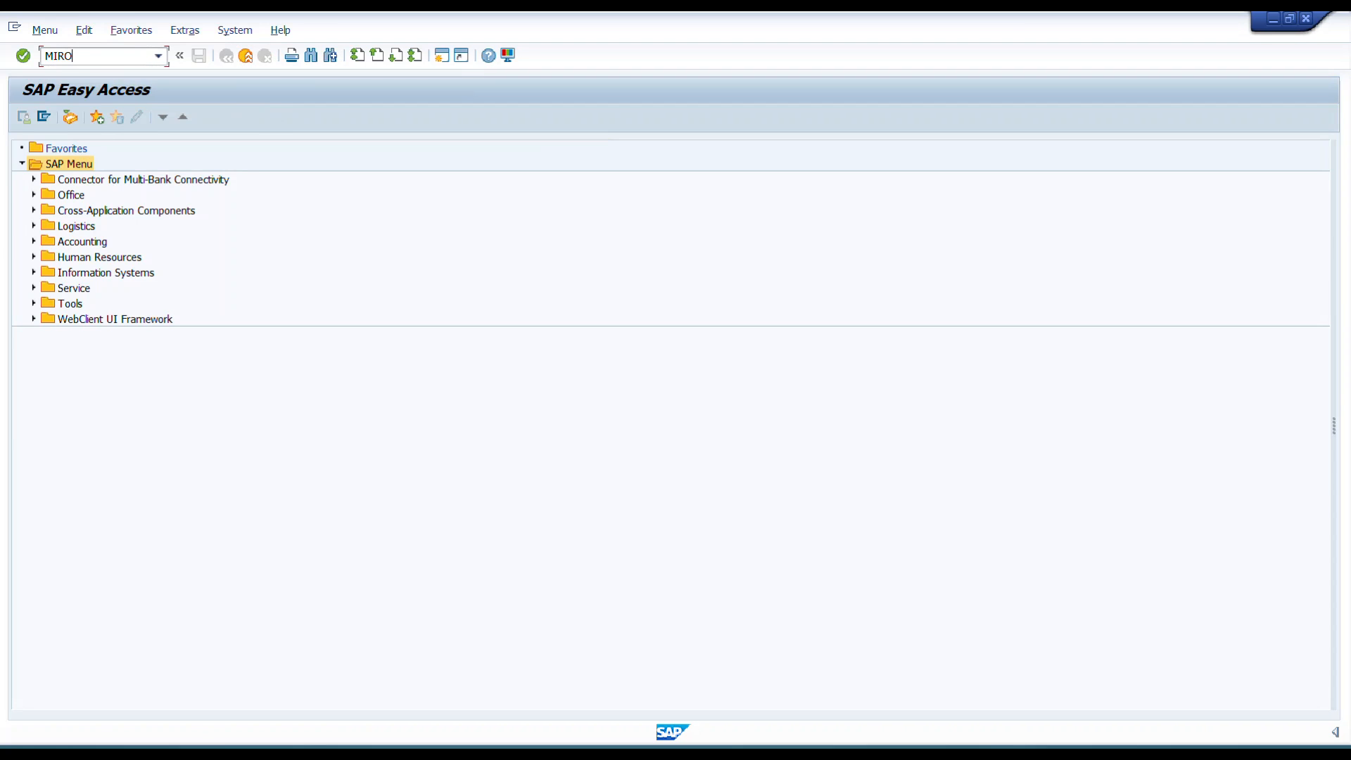
pyautogui.press('Return')
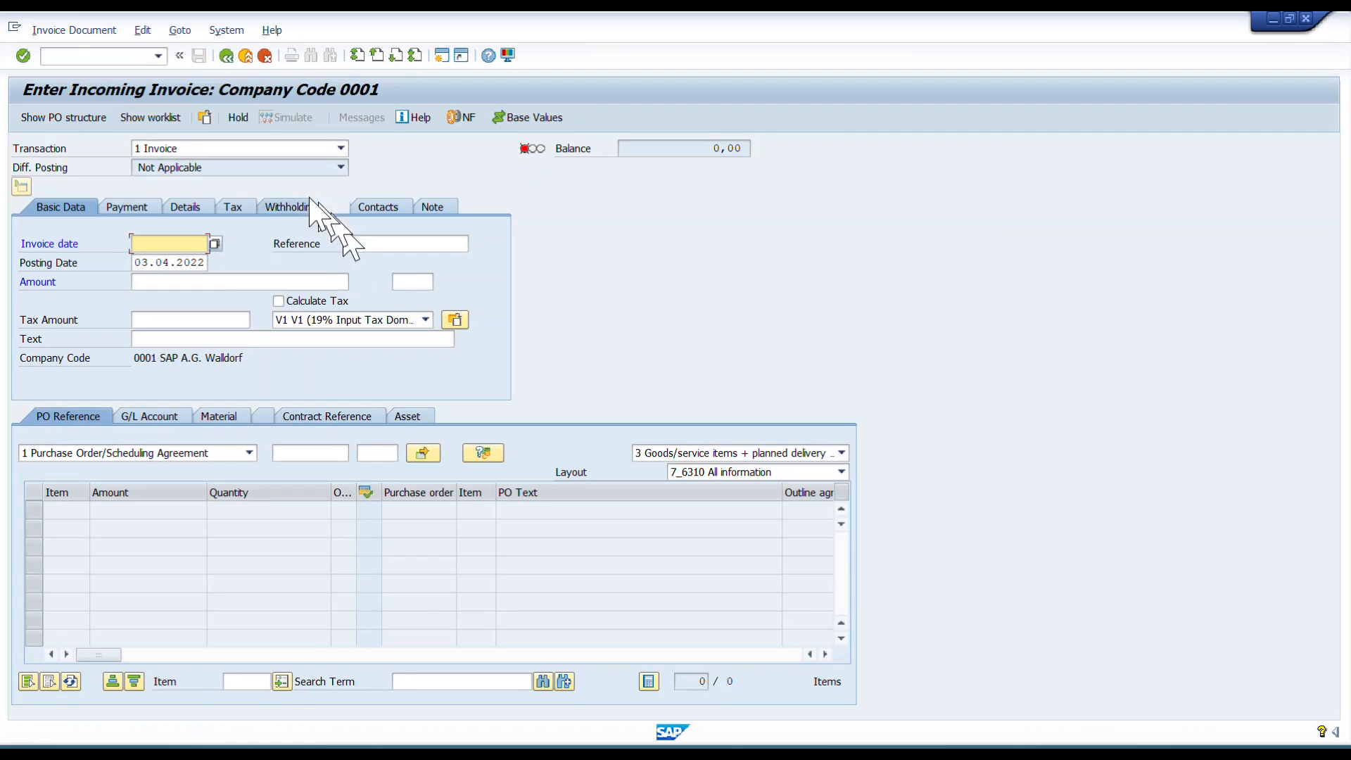
pyautogui.click(318, 453)
pyautogui.hotkey('ctrl', 'v')
pyautogui.click(410, 243)
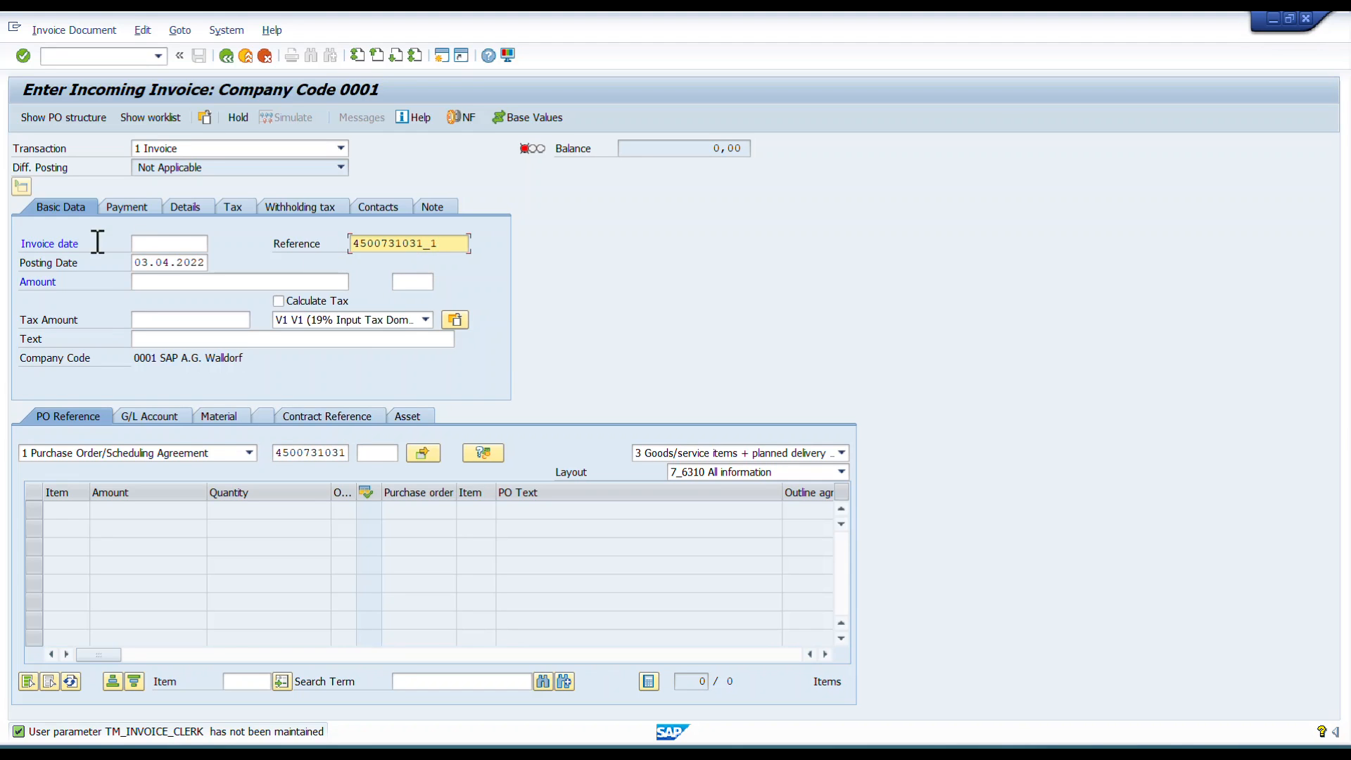
# Set the invoice date to the posting date 03.04.2022 and enable Calculate Tax.
pyautogui.moveTo(136, 265); pyautogui.dragTo(209, 262)
pyautogui.hotkey('ctrl', 'c')
pyautogui.click(173, 242)
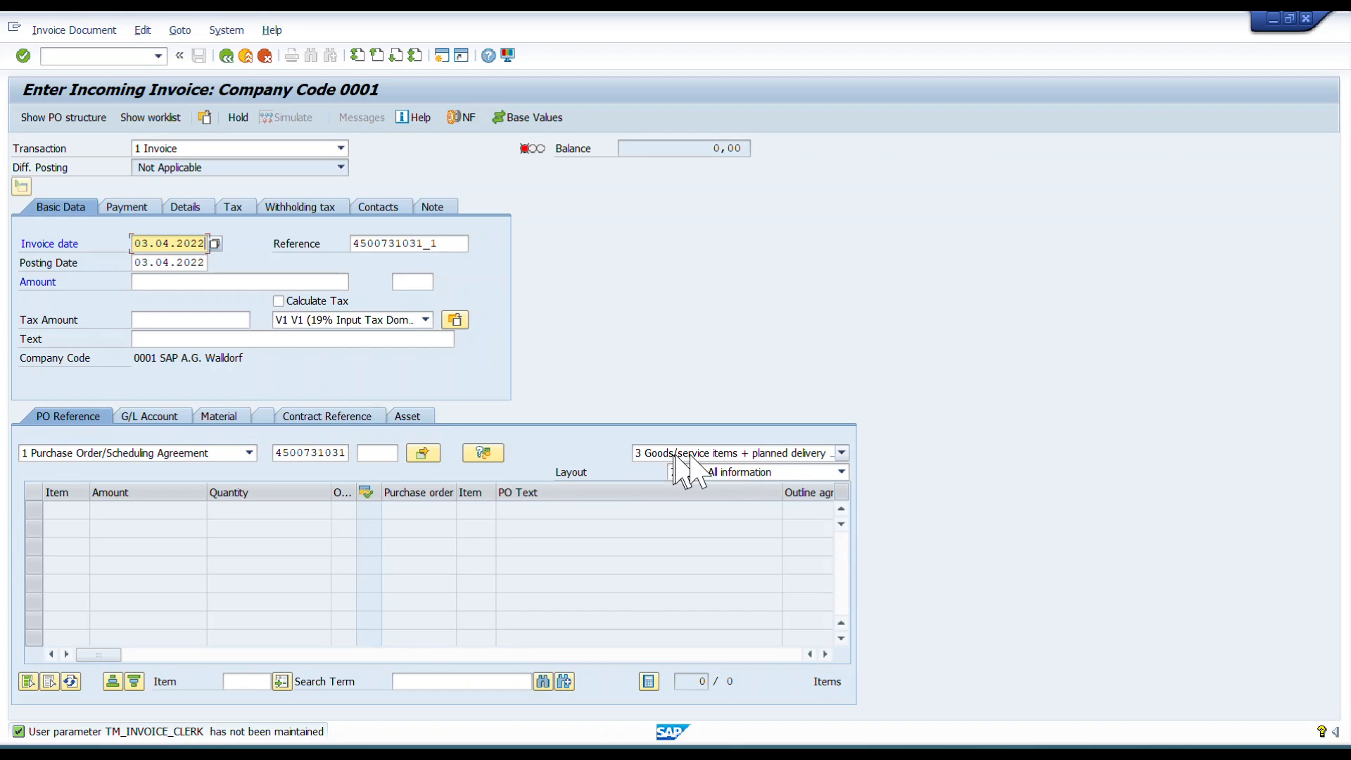
pyautogui.click(281, 300)
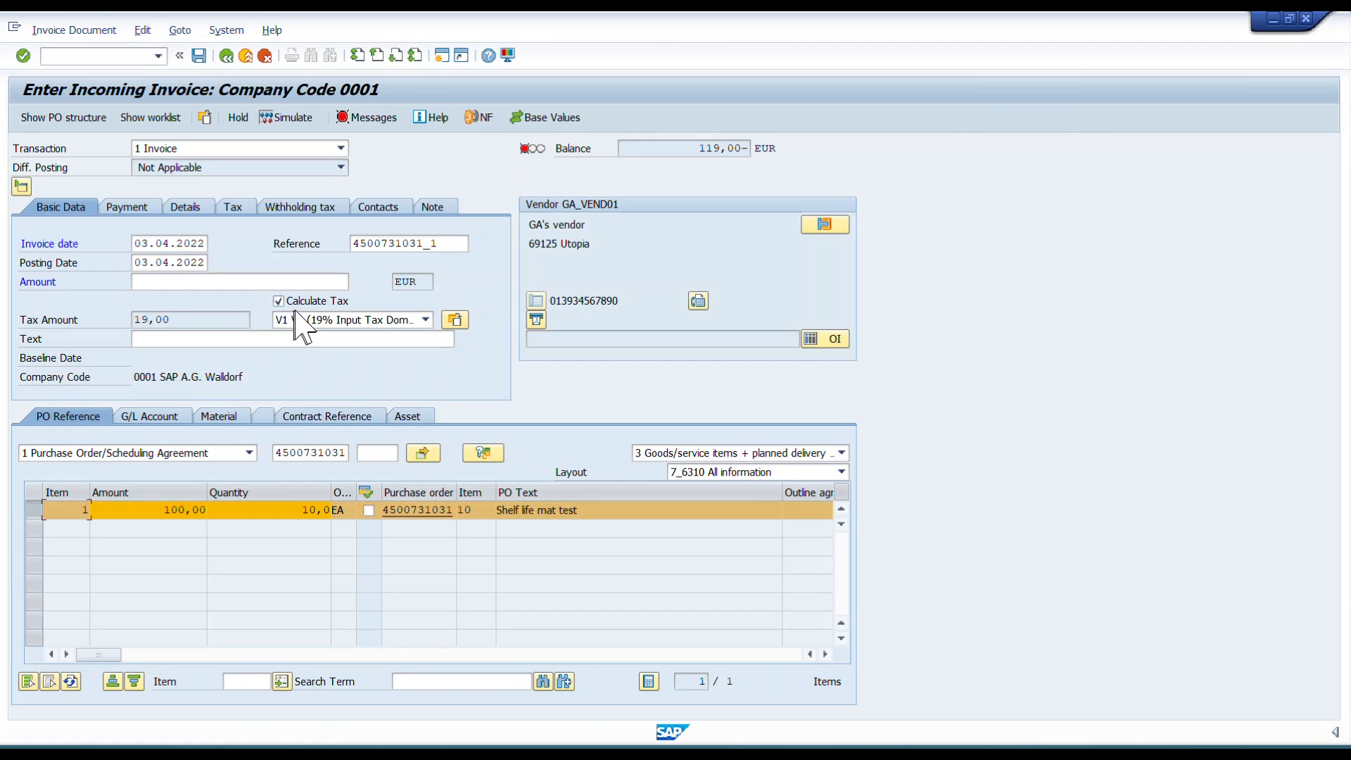
# Enter the invoice amount of 119,00 to balance the invoice.
pyautogui.click(271, 280)
pyautogui.moveTo(697, 149); pyautogui.dragTo(714, 148)
pyautogui.click(138, 281)
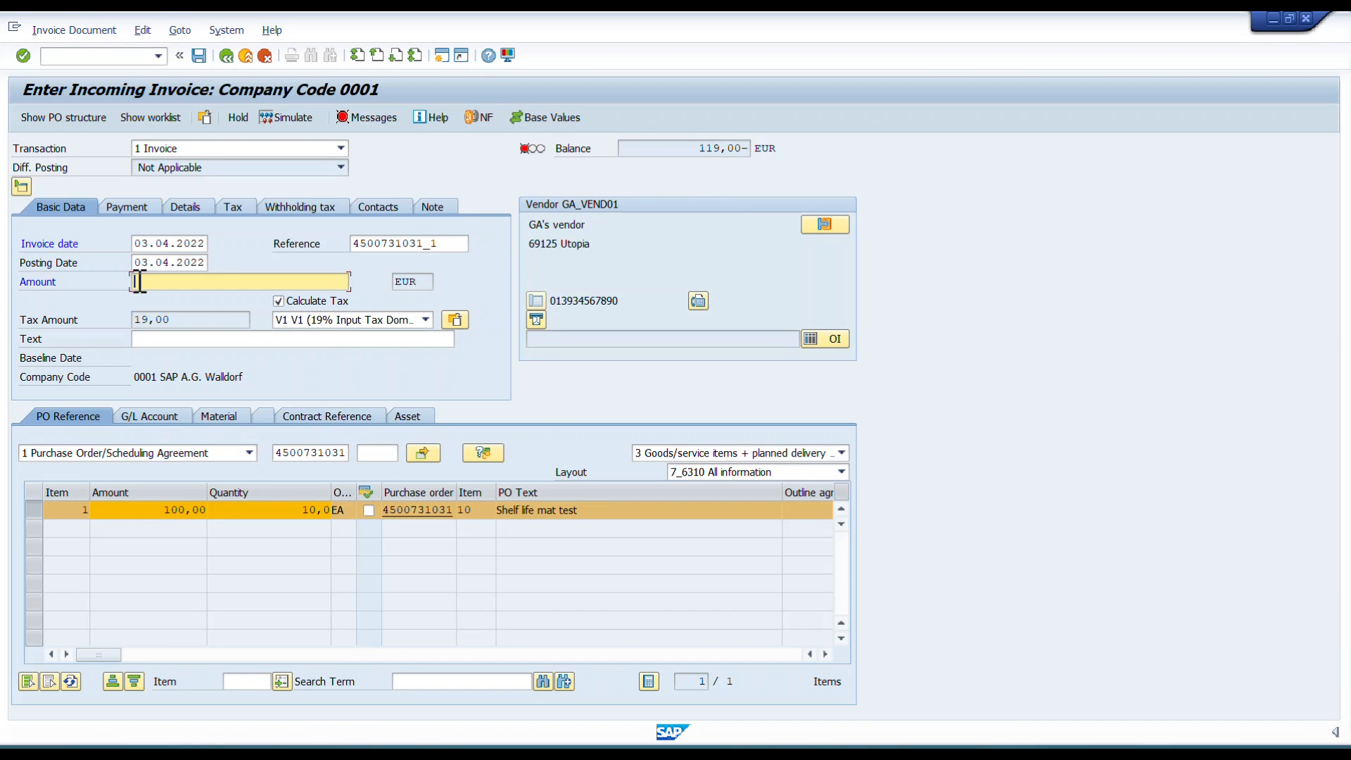
pyautogui.press('Return')
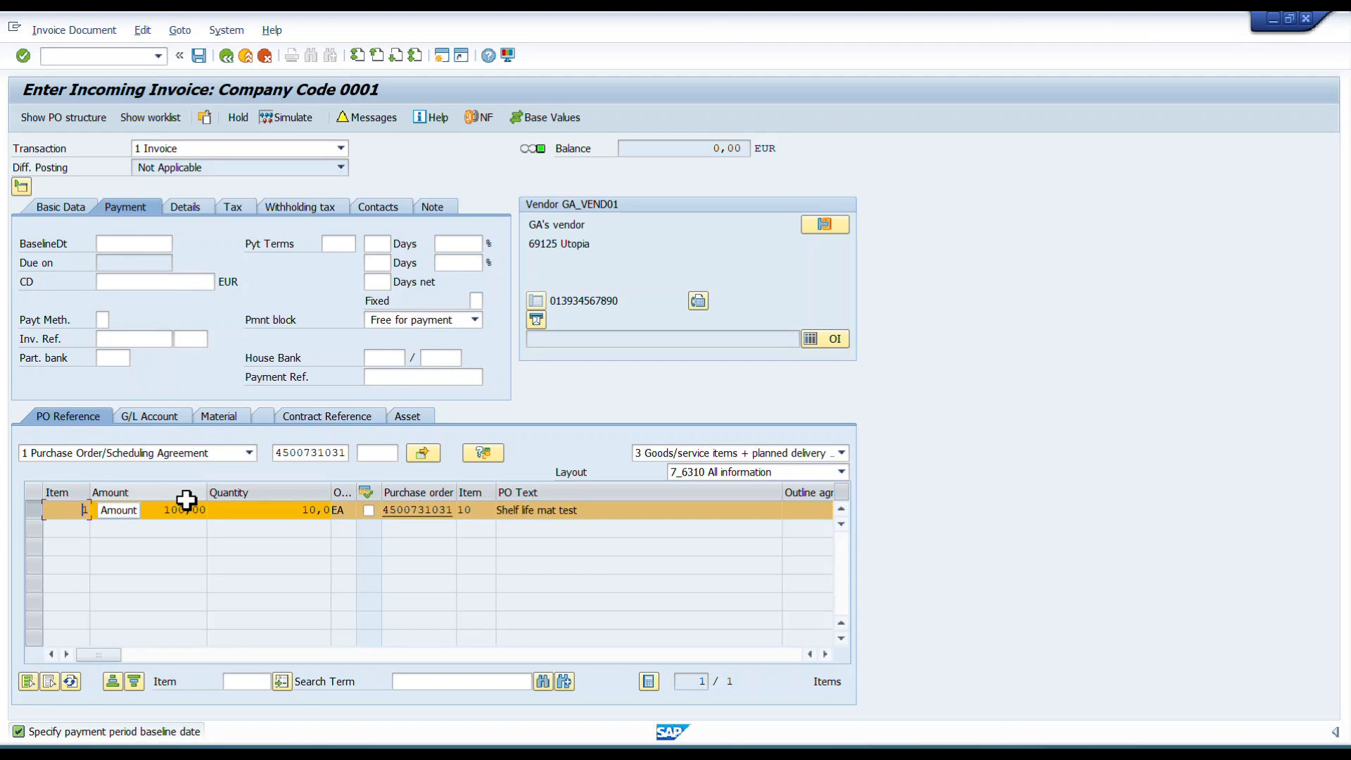
# Set the payment baseline date to 03.04.2022.
pyautogui.click(136, 243)
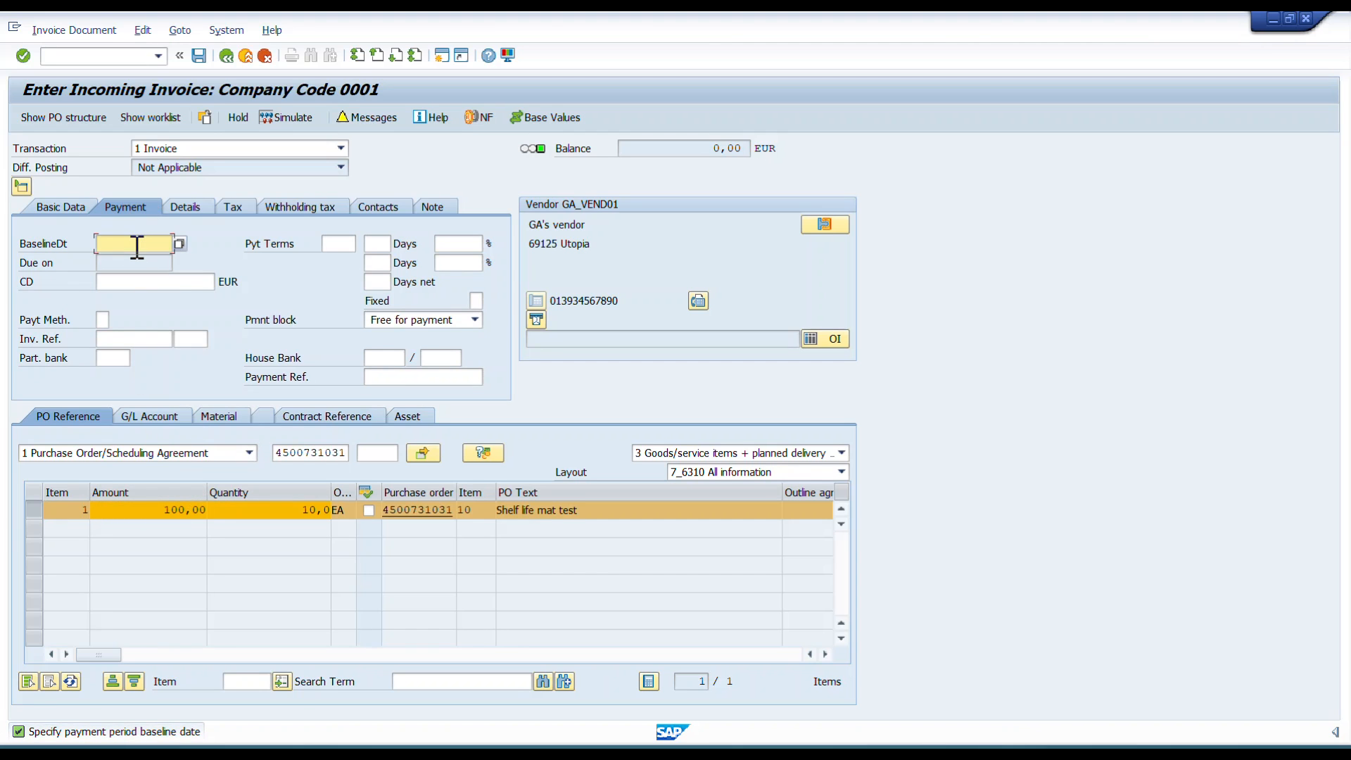
pyautogui.click(123, 260)
pyautogui.press('Return')
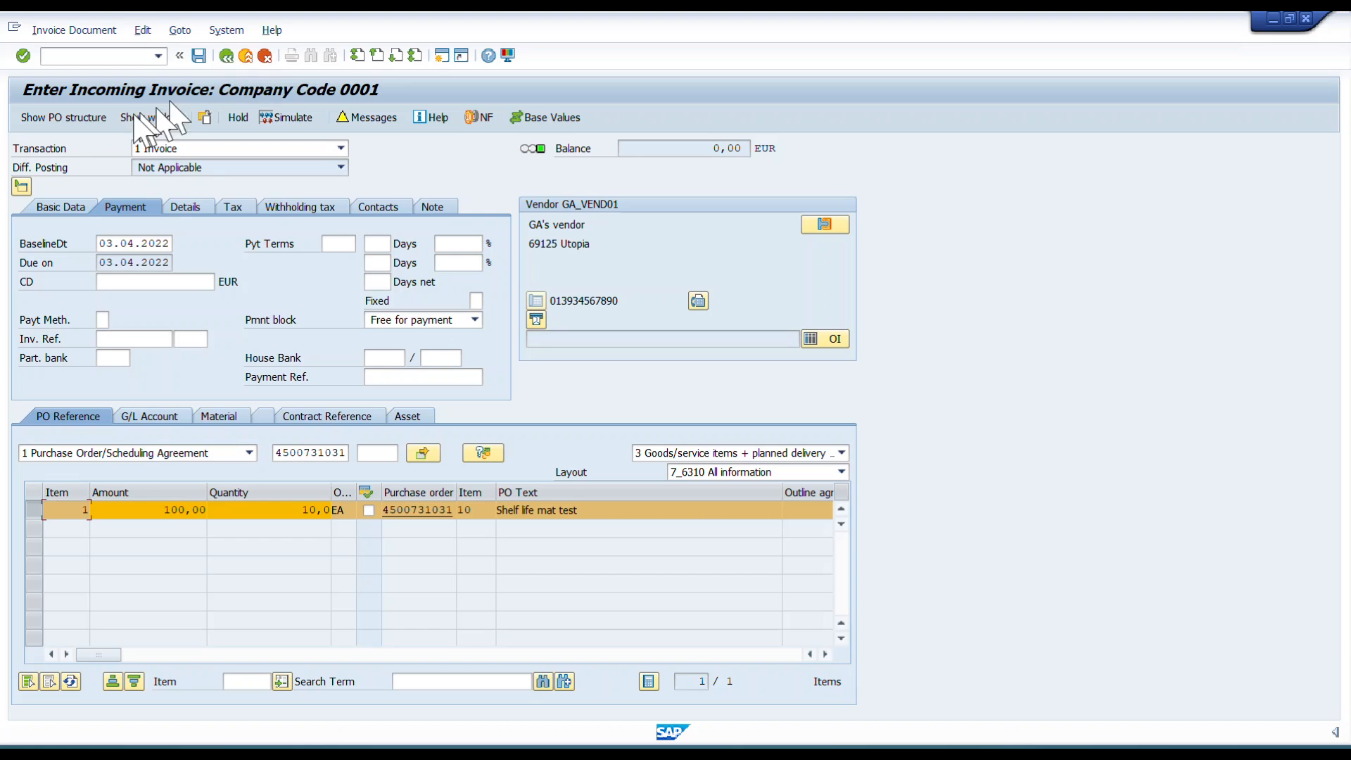
# Return to the basic data and post the incoming invoice.
pyautogui.click(82, 206)
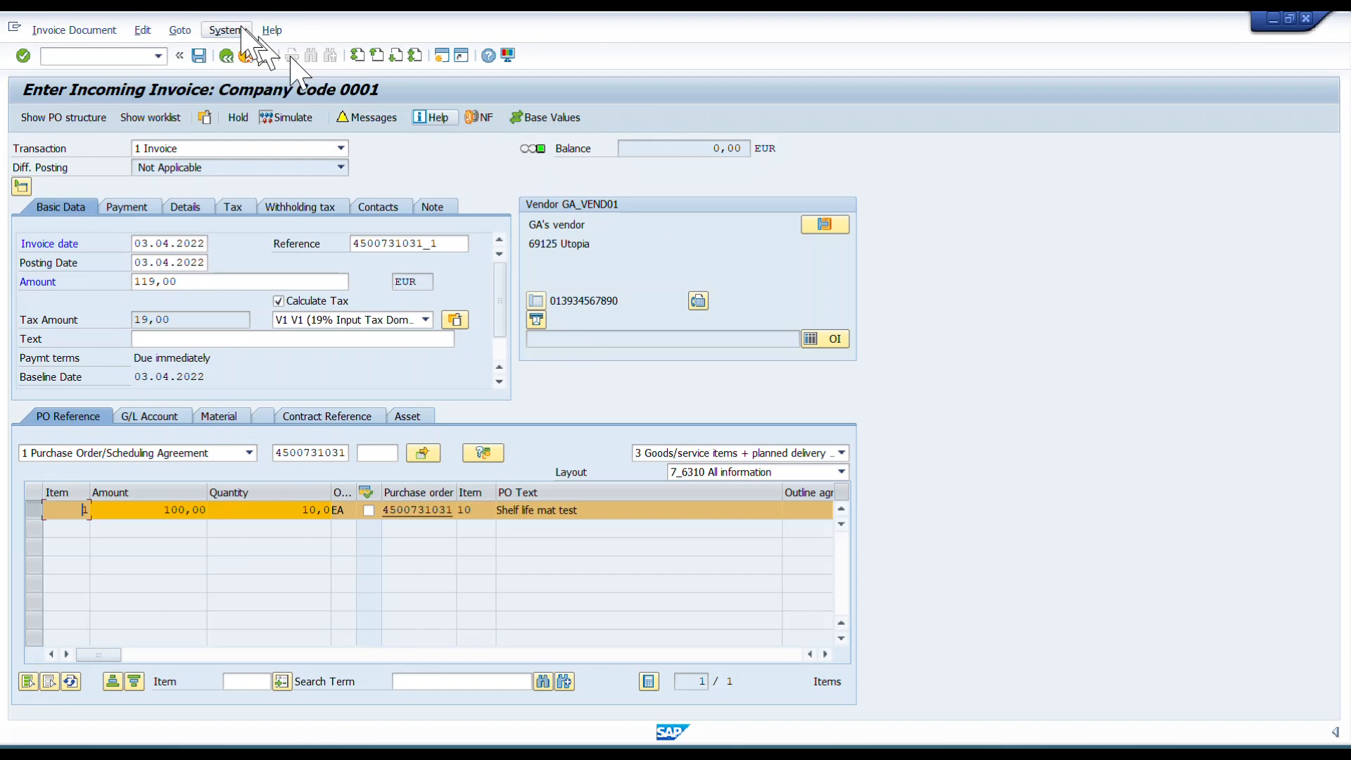
pyautogui.click(199, 55)
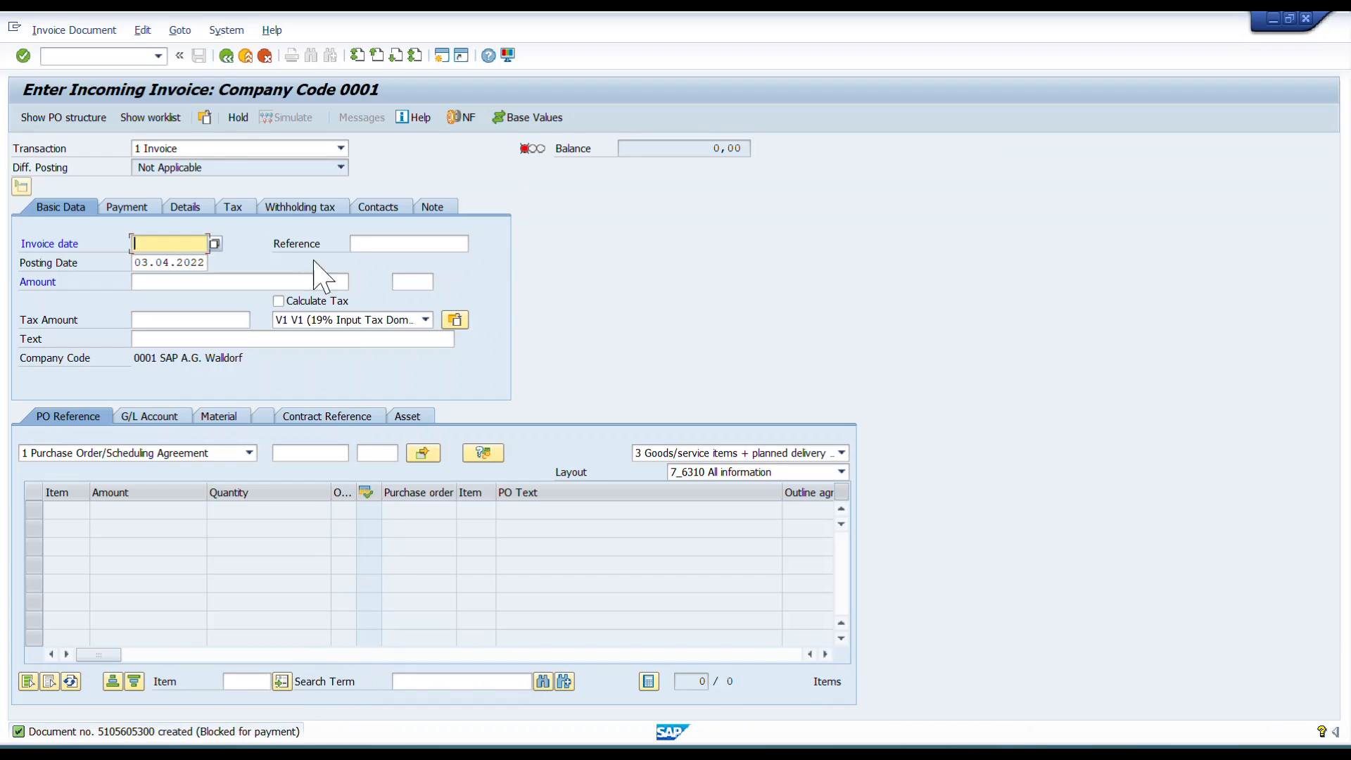
# Open the purchase order and view its purchase order history.
pyautogui.click(226, 55)
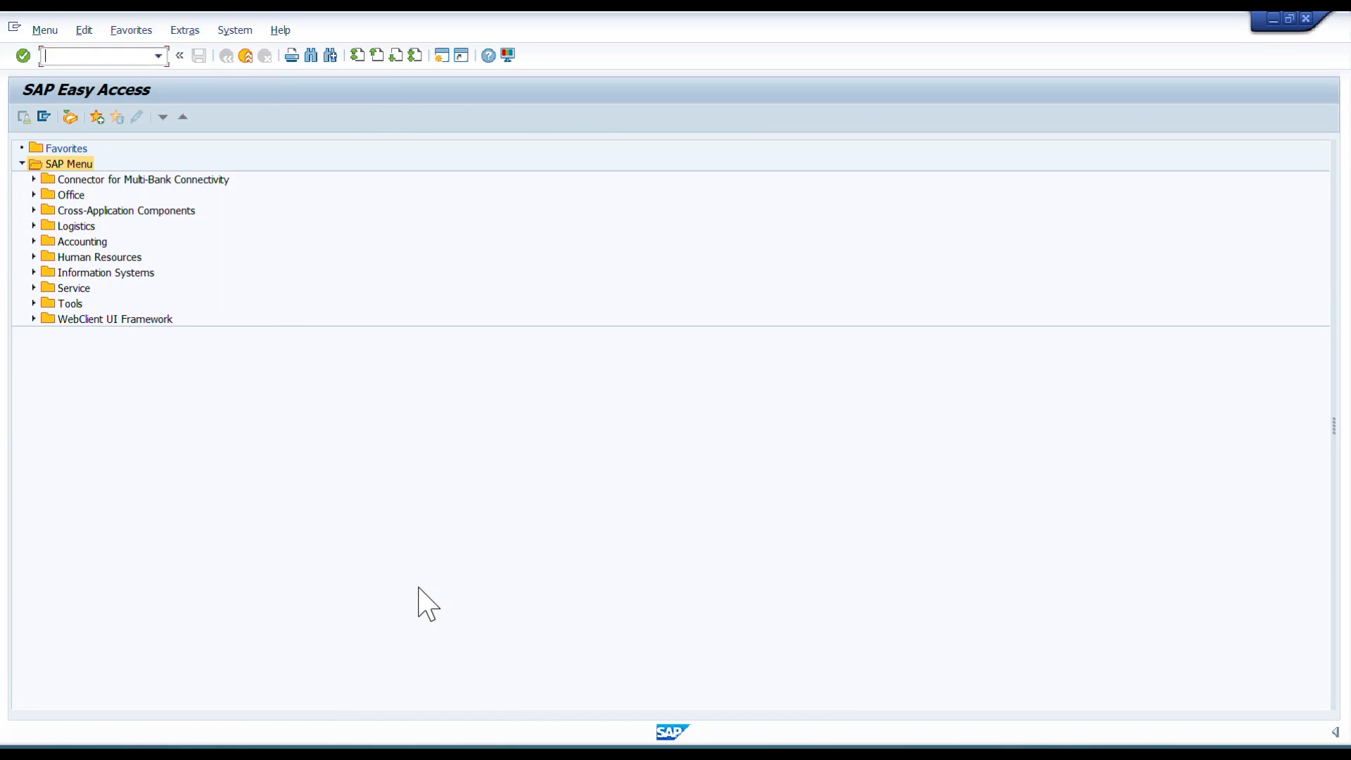
pyautogui.write('ME23N')
pyautogui.press('Return')
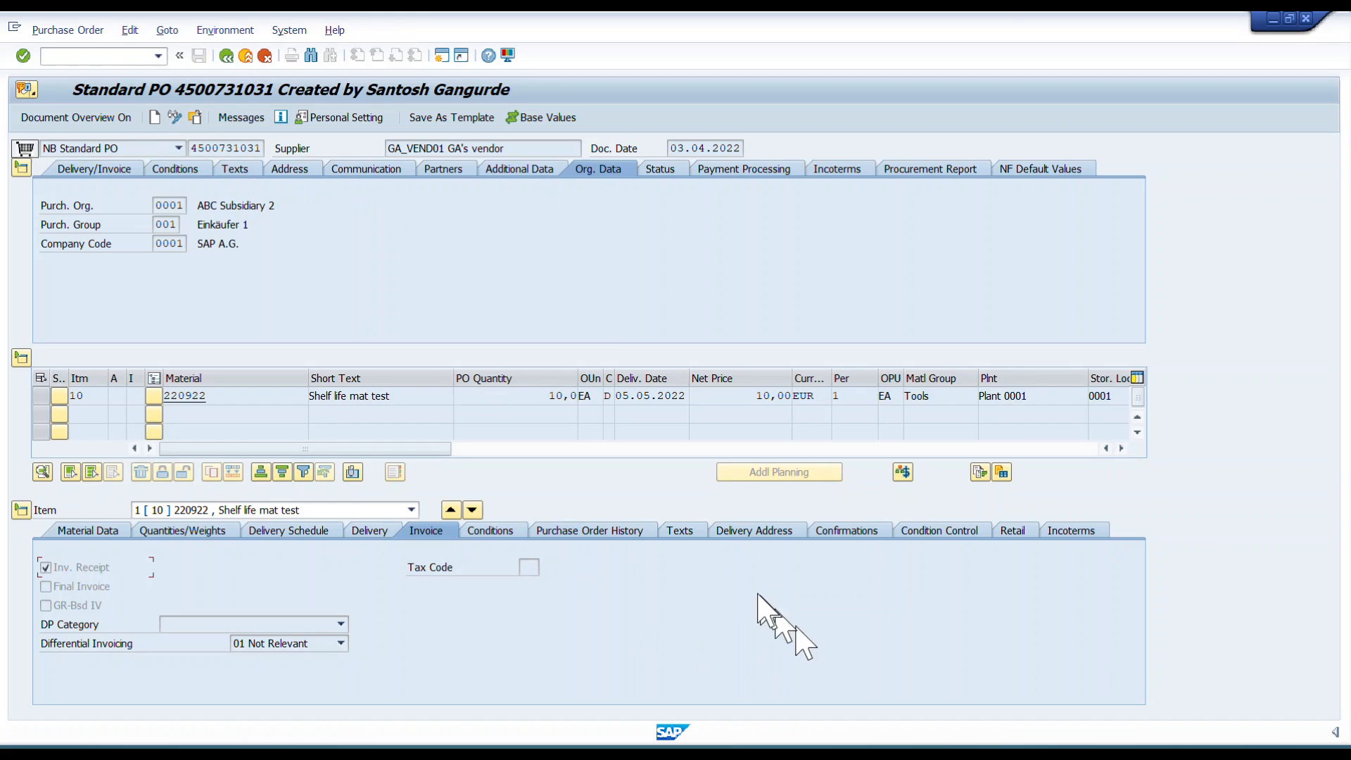
pyautogui.click(599, 533)
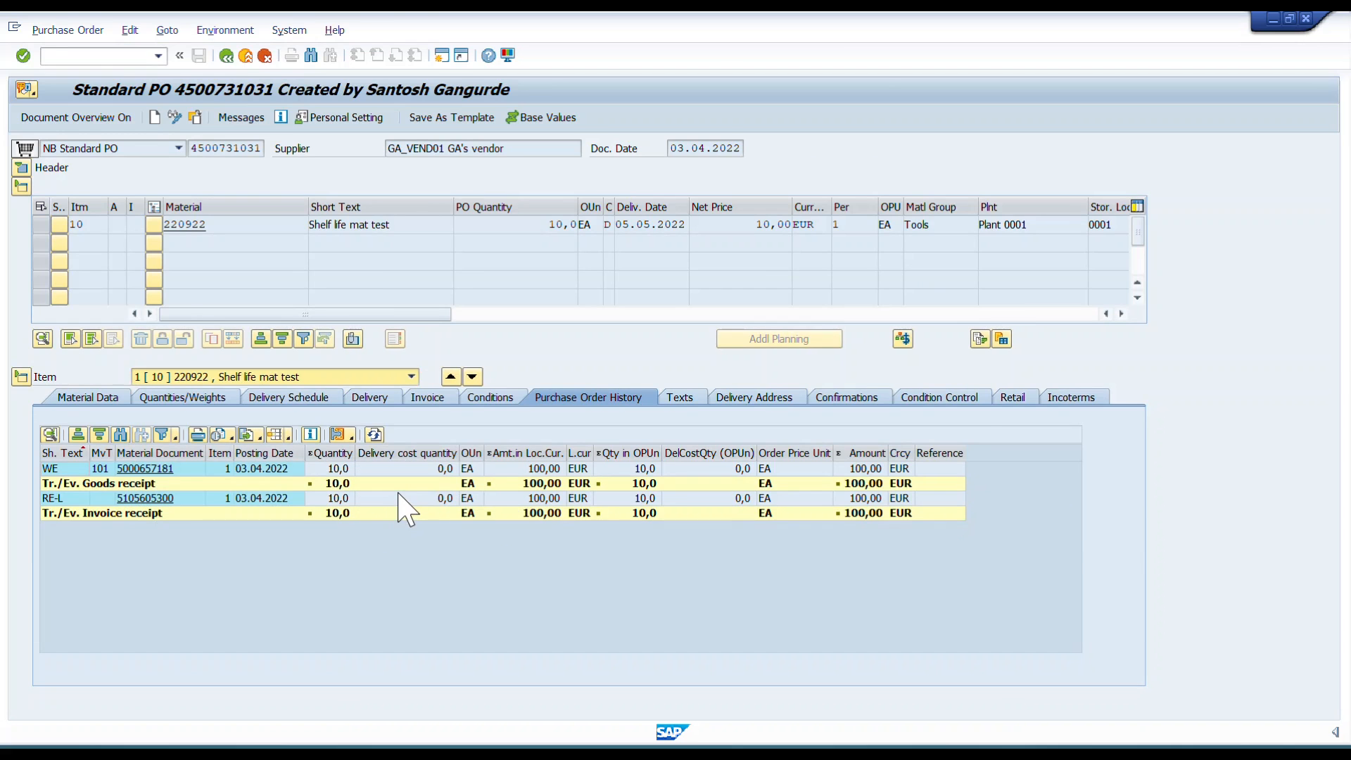
pyautogui.hotkey('alt', 'Tab')
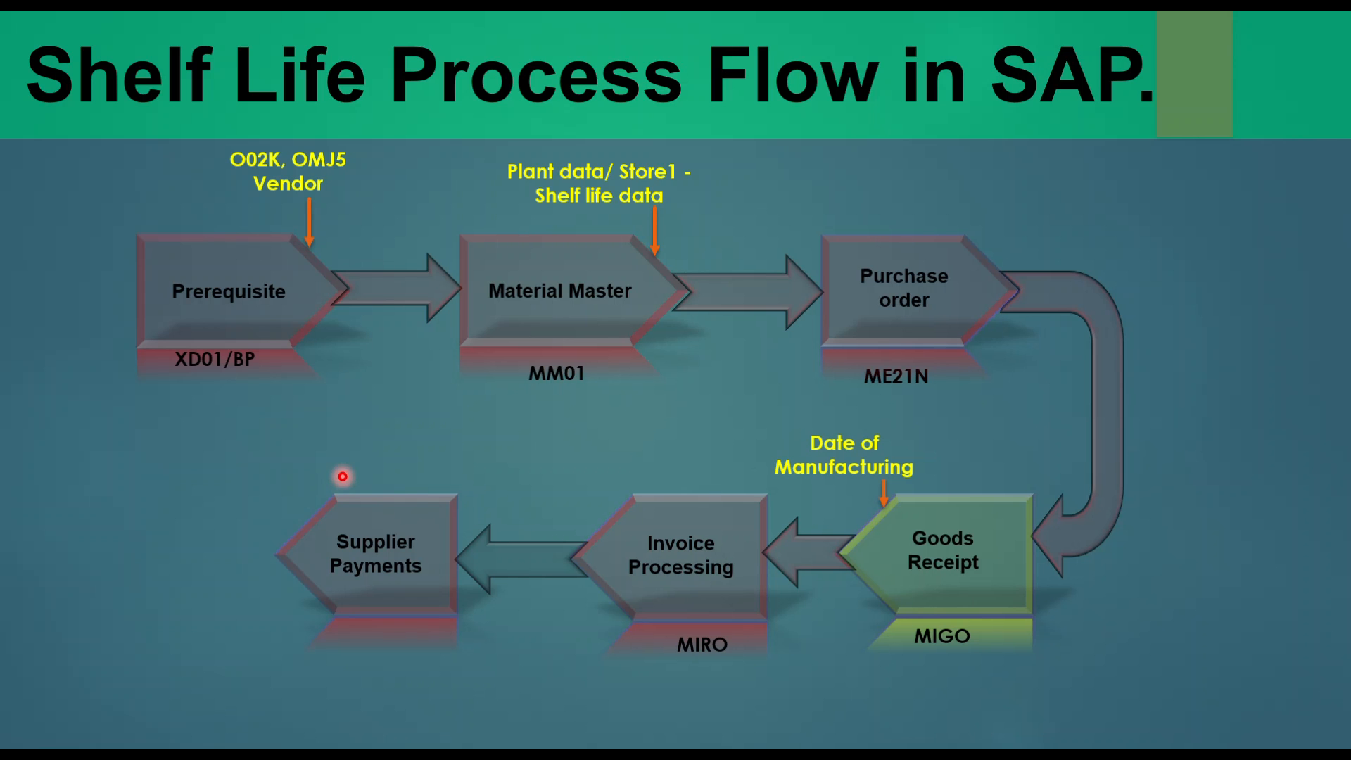